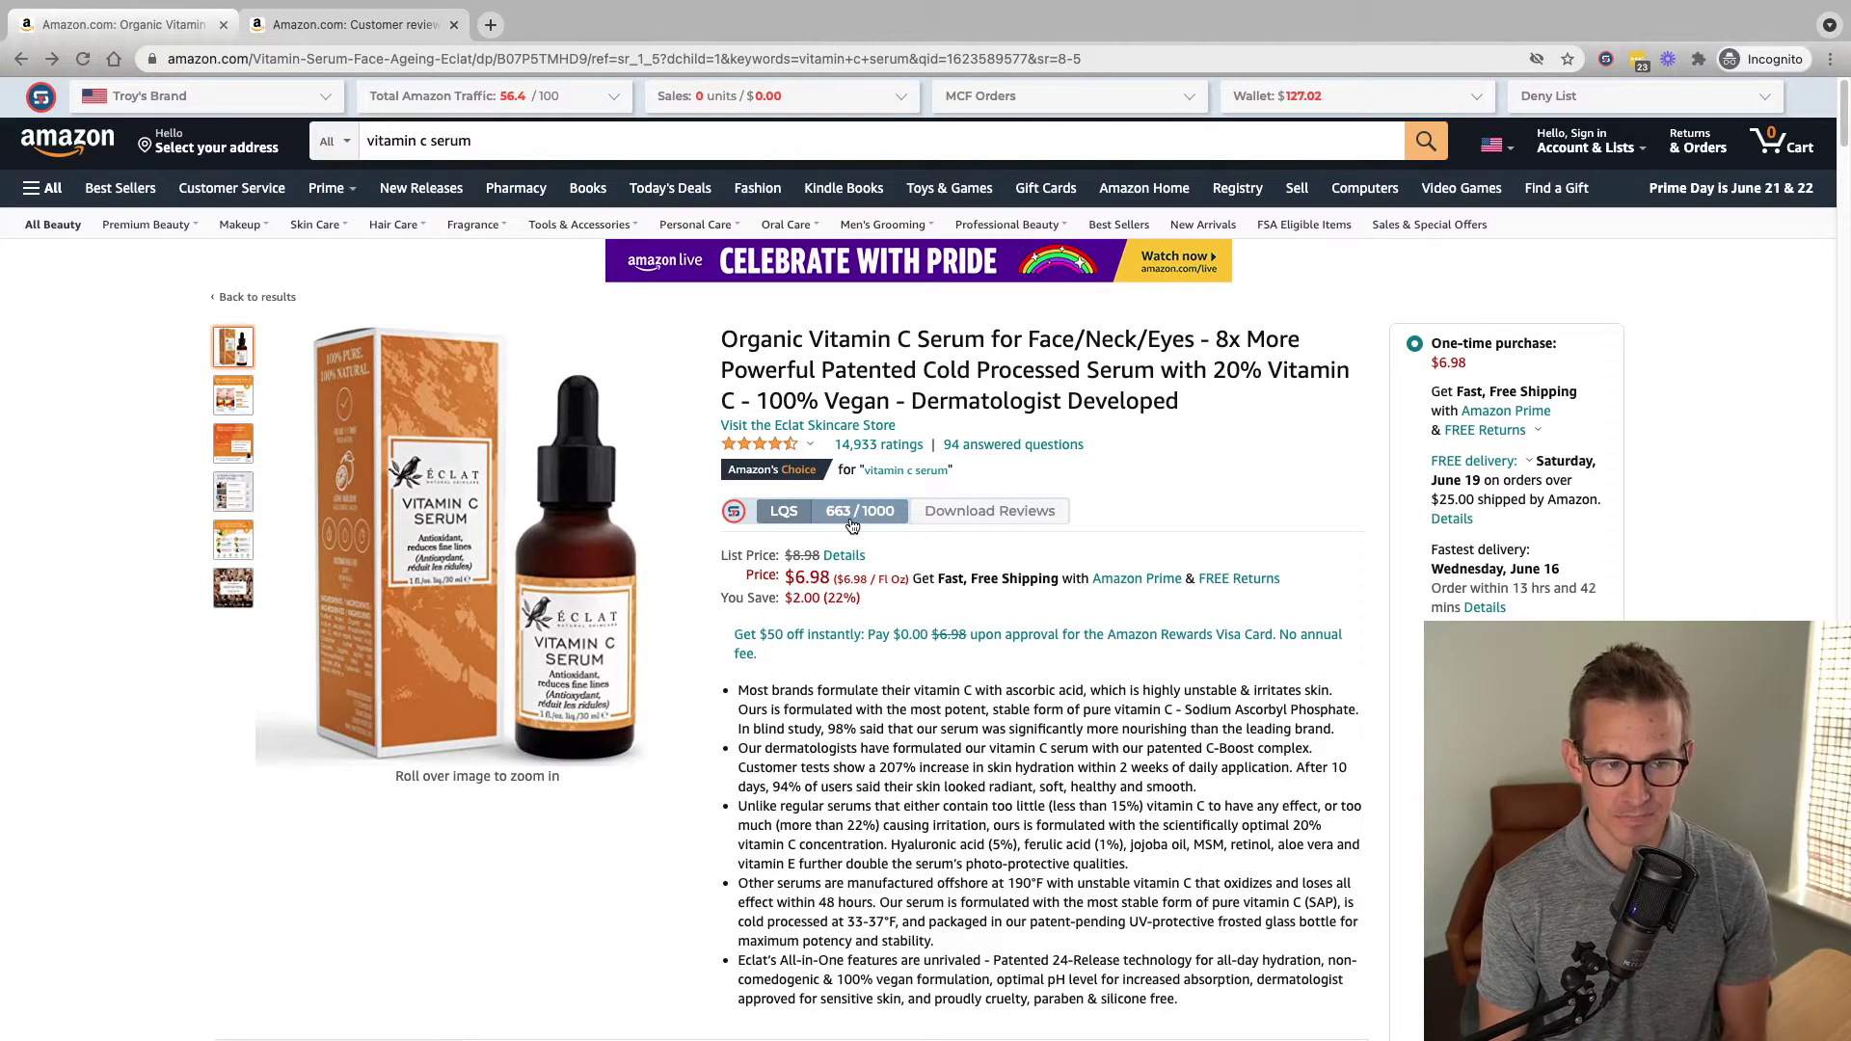
Open the LQS 663/1000 breakdown and read the Keyword score's help explanation
click(852, 524)
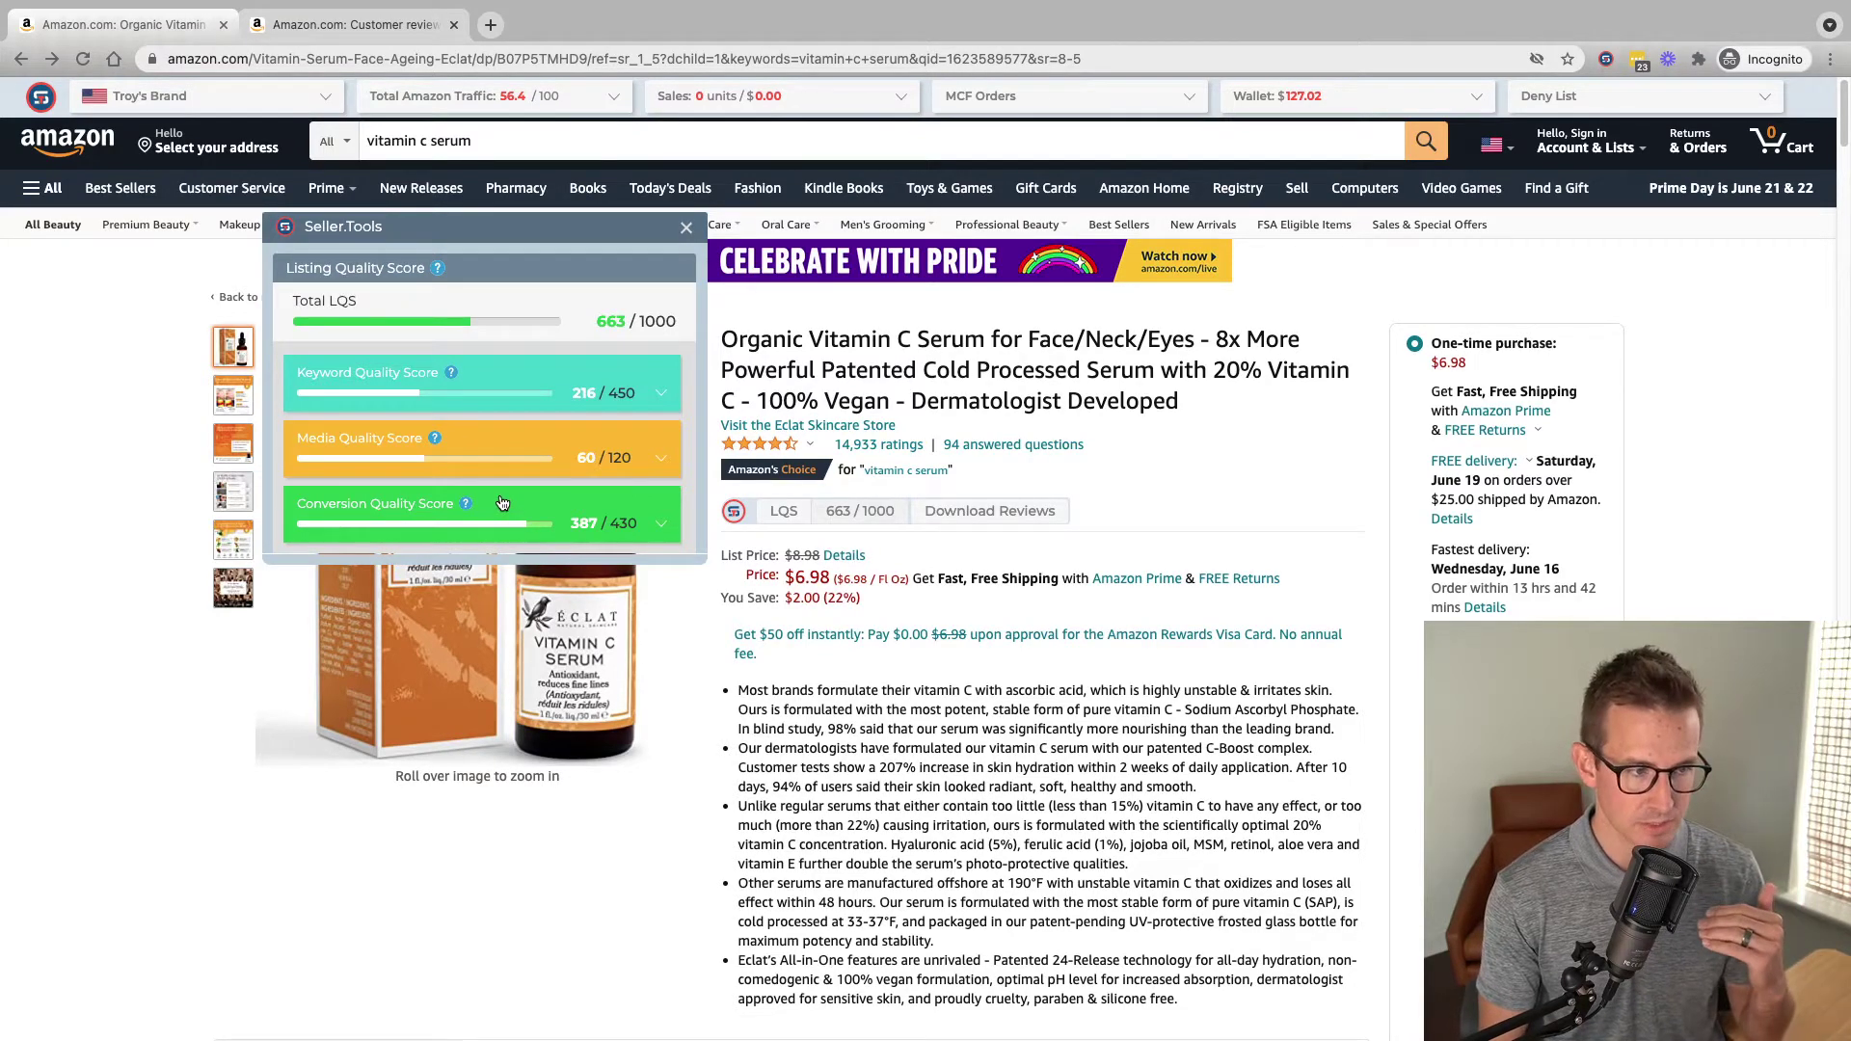
mouse_move(452, 376)
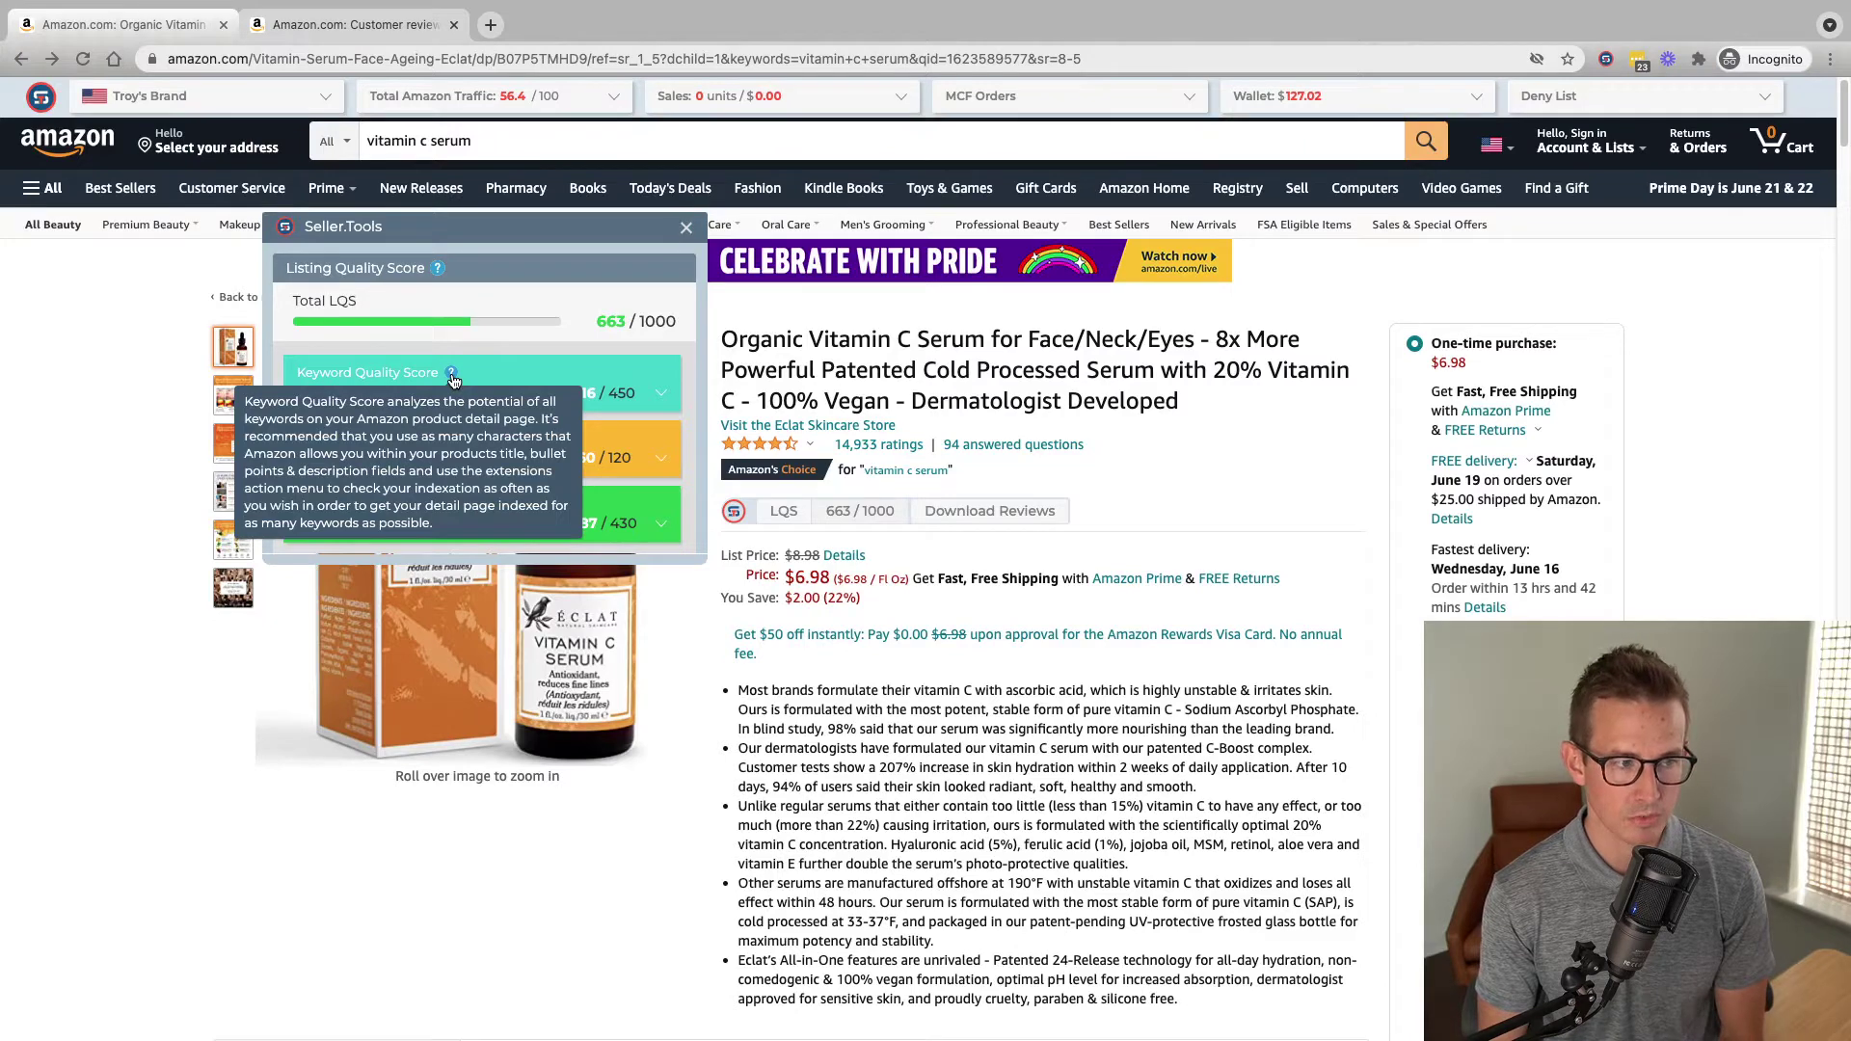
Expand the Keyword Quality Score (216/450) to read the title 149, bullet and description 3,446 character counts
click(538, 376)
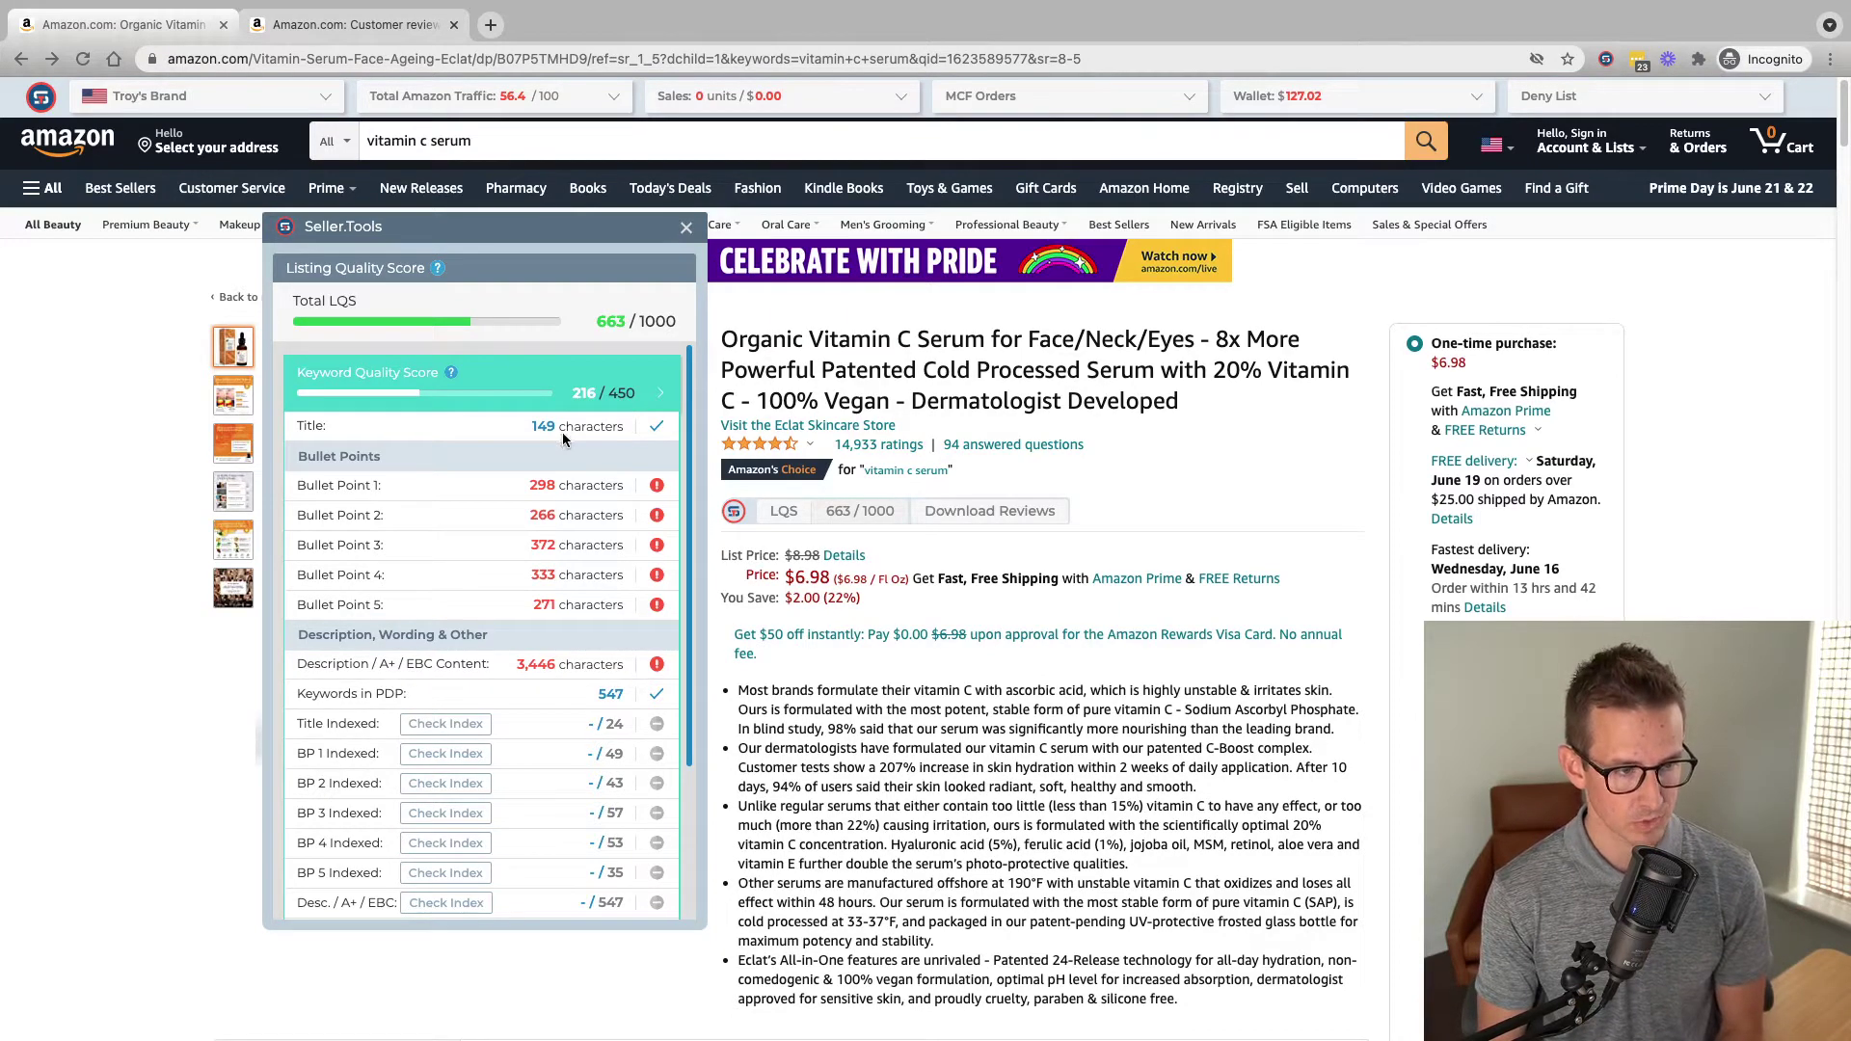
mouse_move(664, 431)
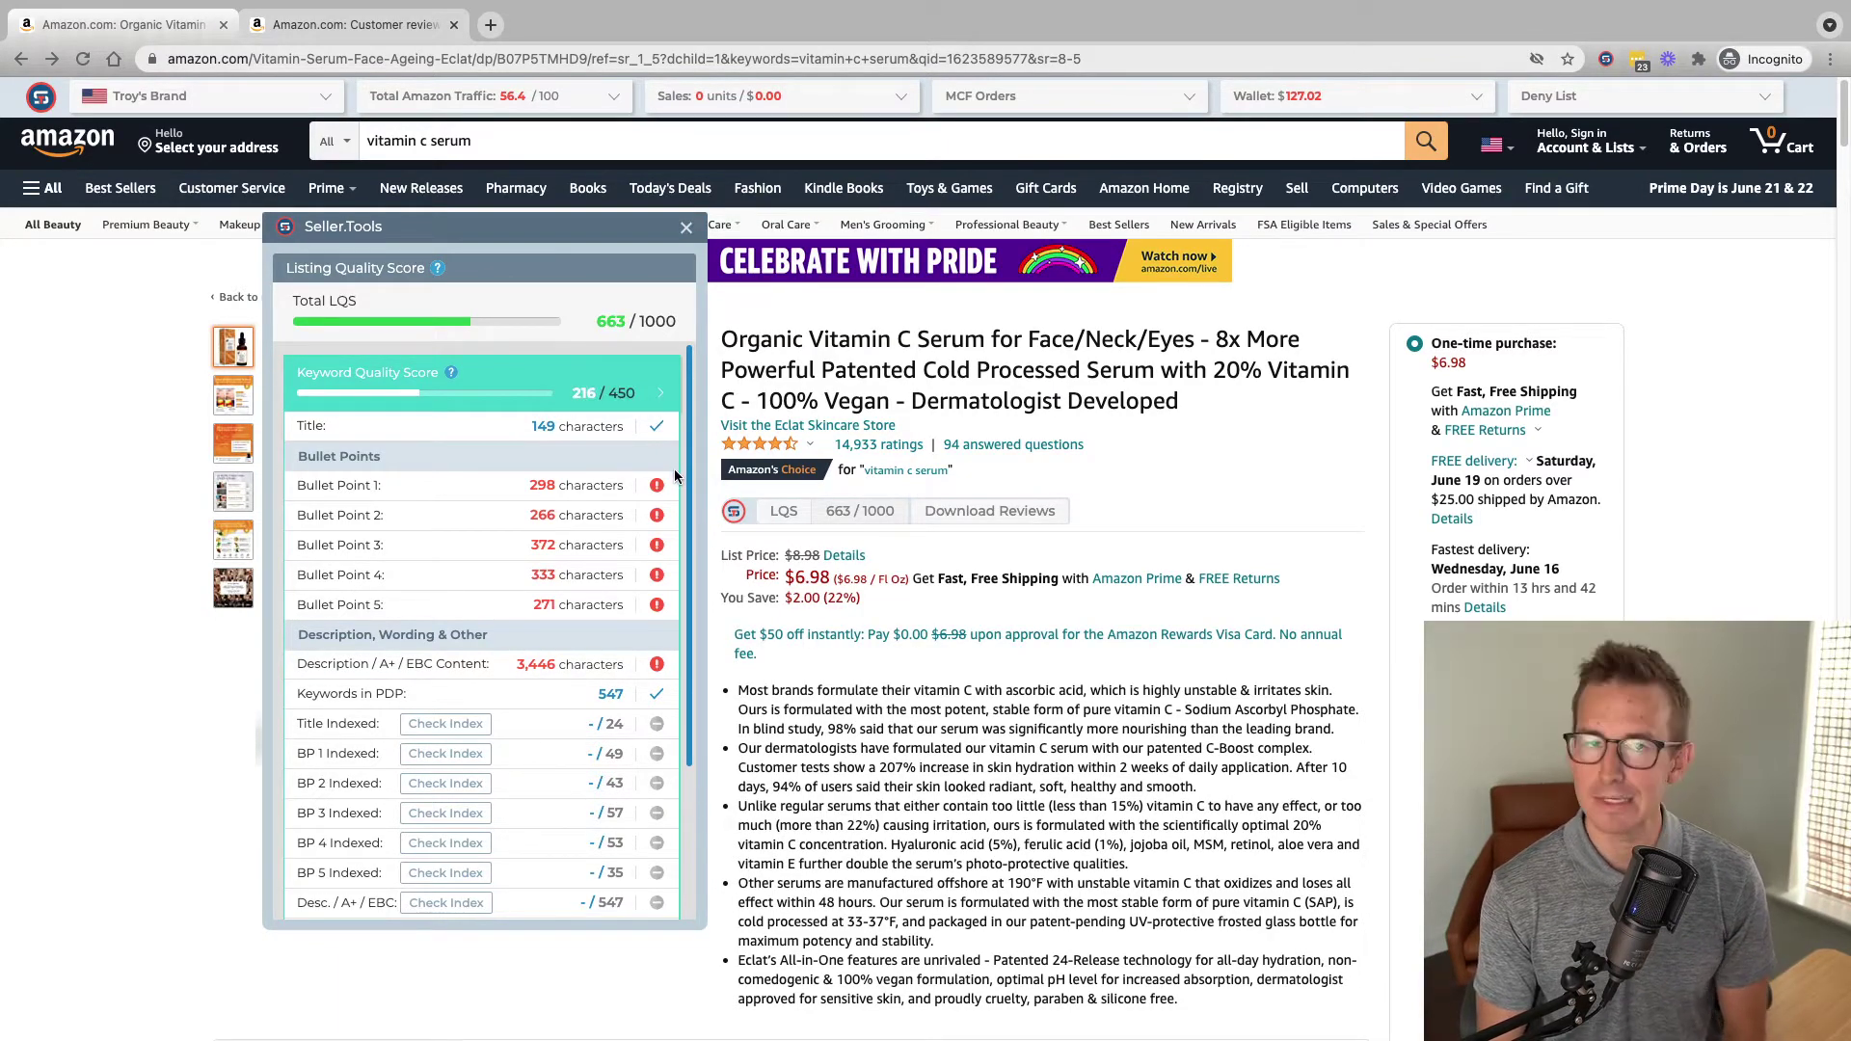
mouse_move(663, 518)
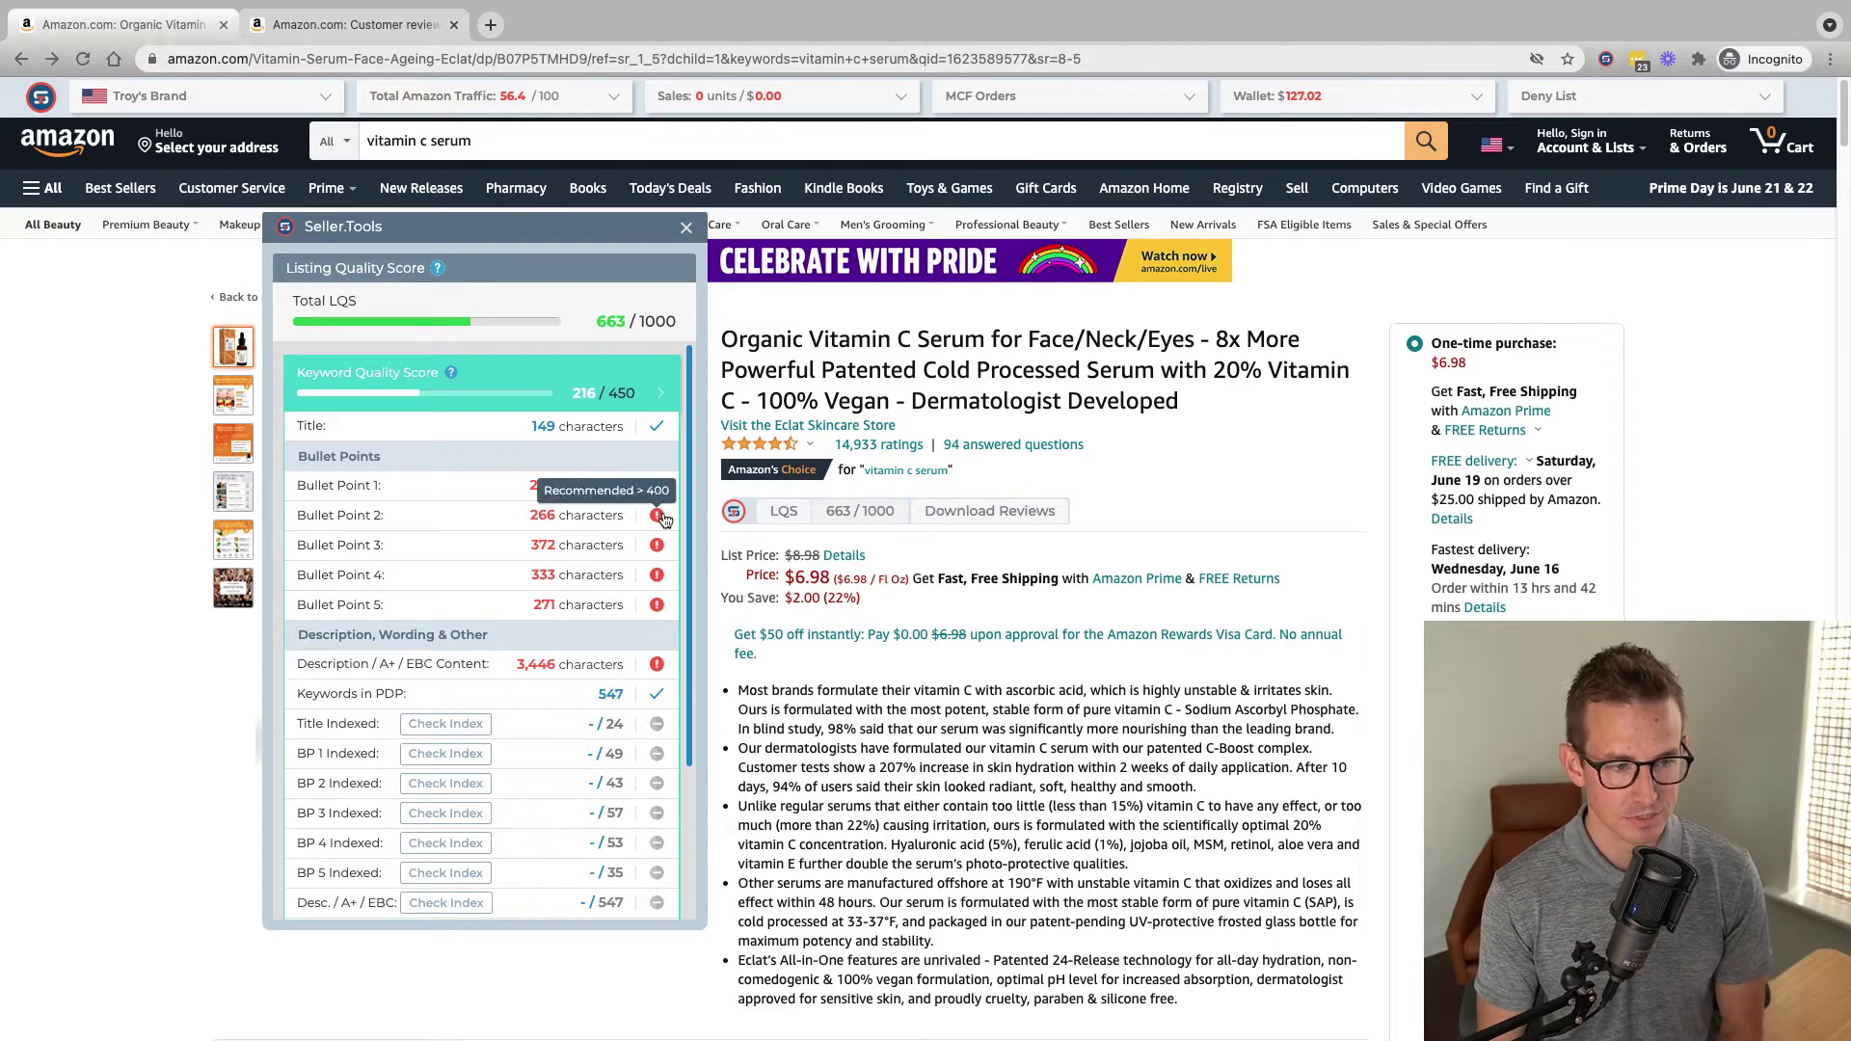
mouse_move(659, 576)
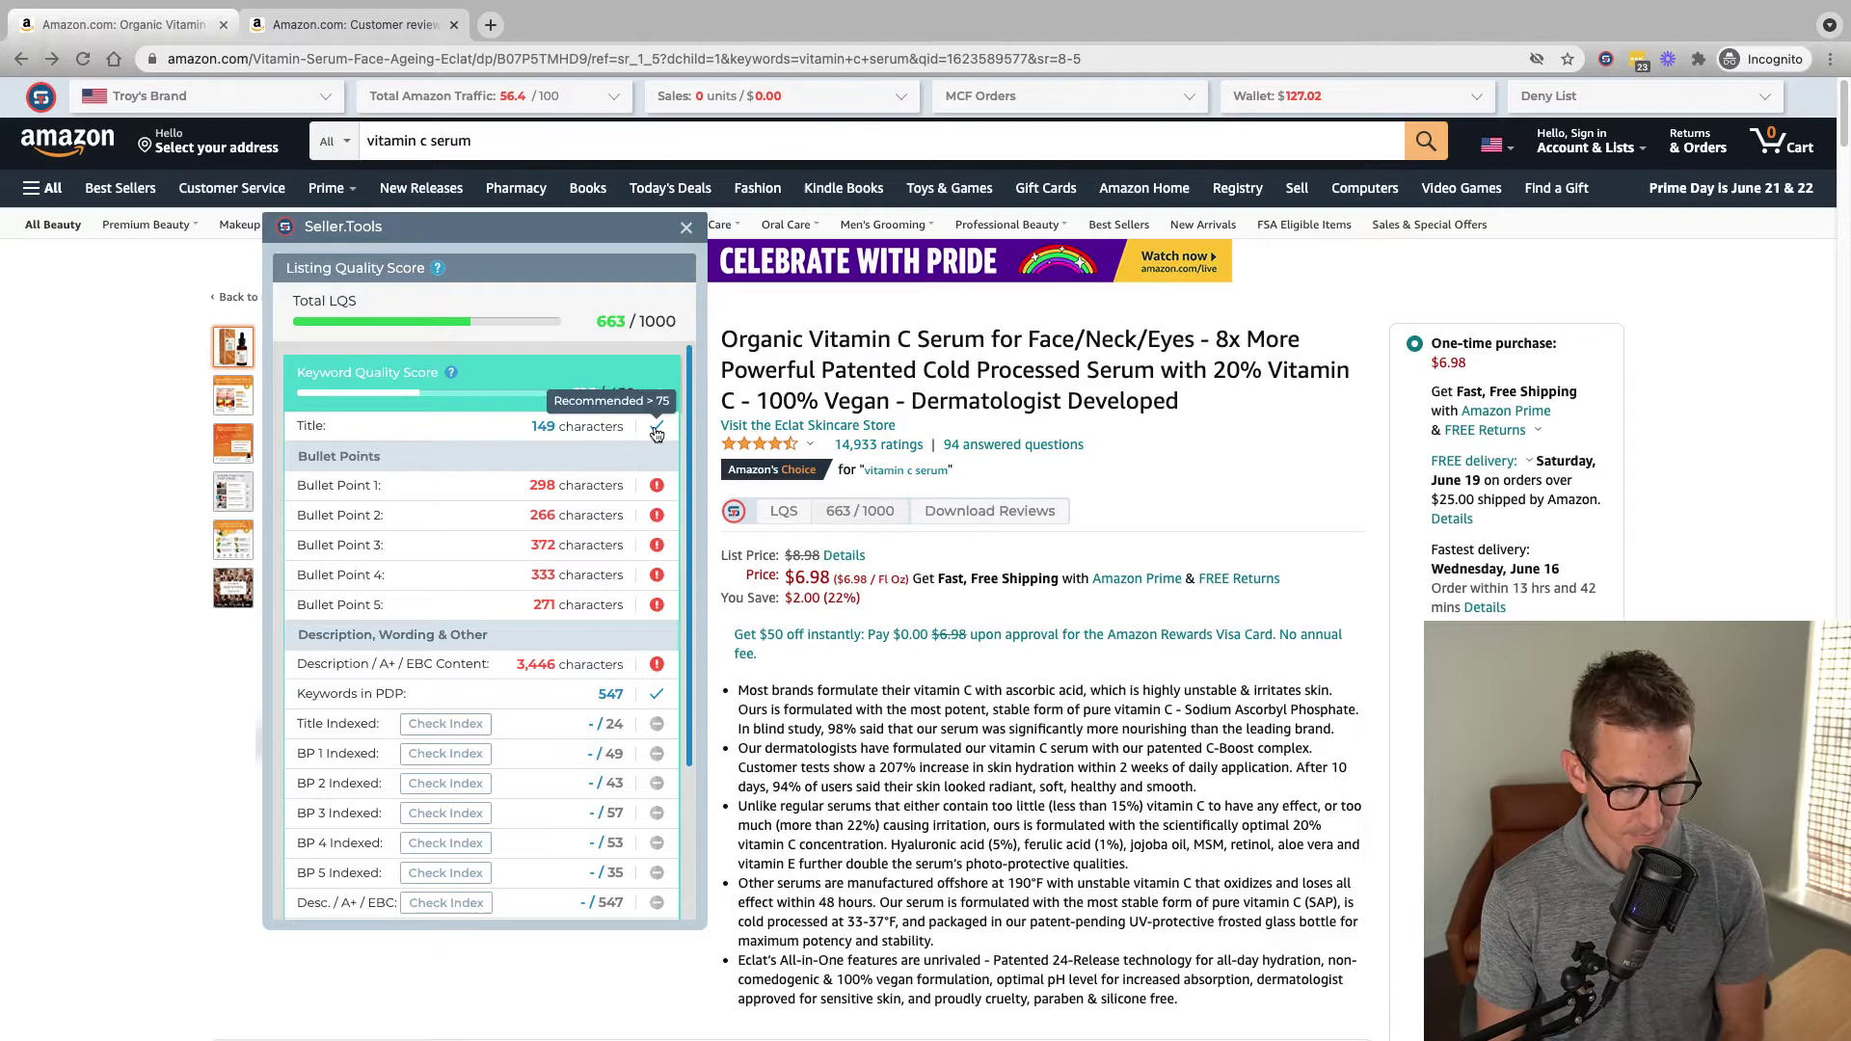
Scroll the panel down to the Indexed rows and the Media and Conversion score bars
scroll(501, 482, down, 1)
scroll(500, 478, down, 3)
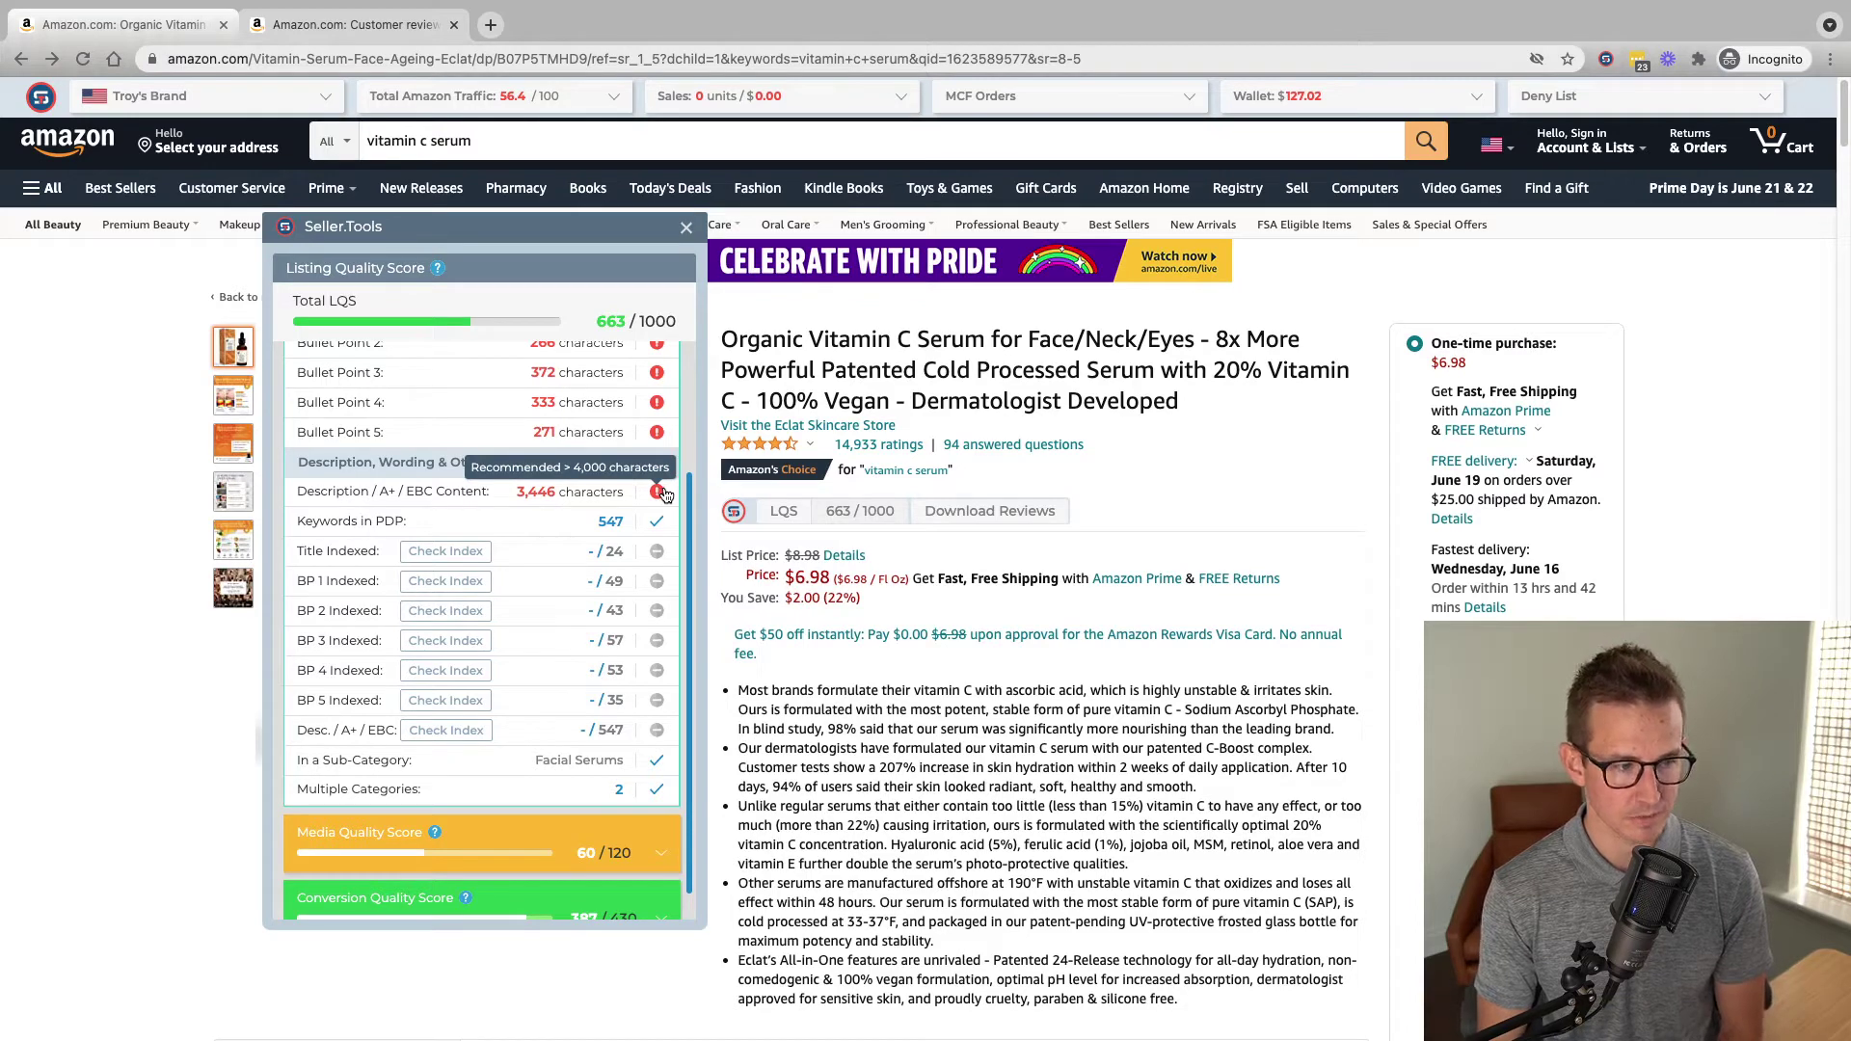
scroll(663, 494, down, 1)
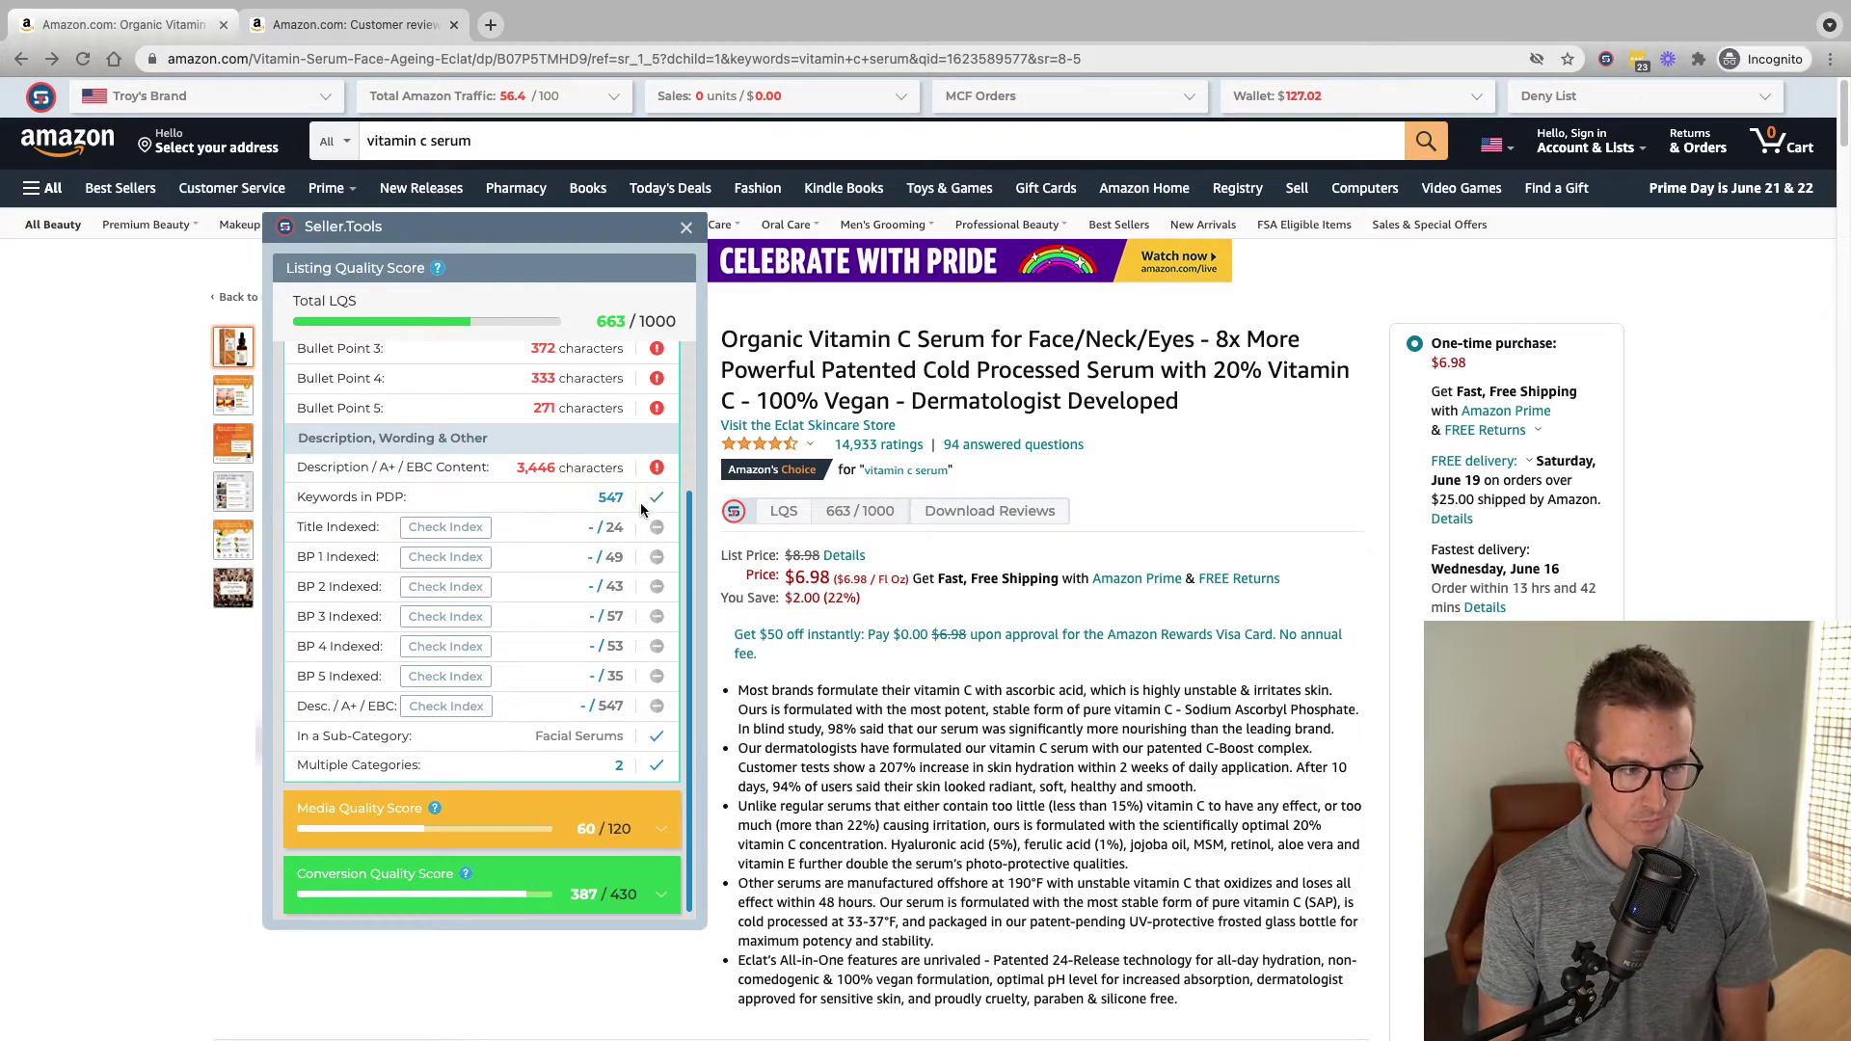
Run index checks on the title (24/24) and bullet point 1 (48/49)
click(474, 532)
click(468, 559)
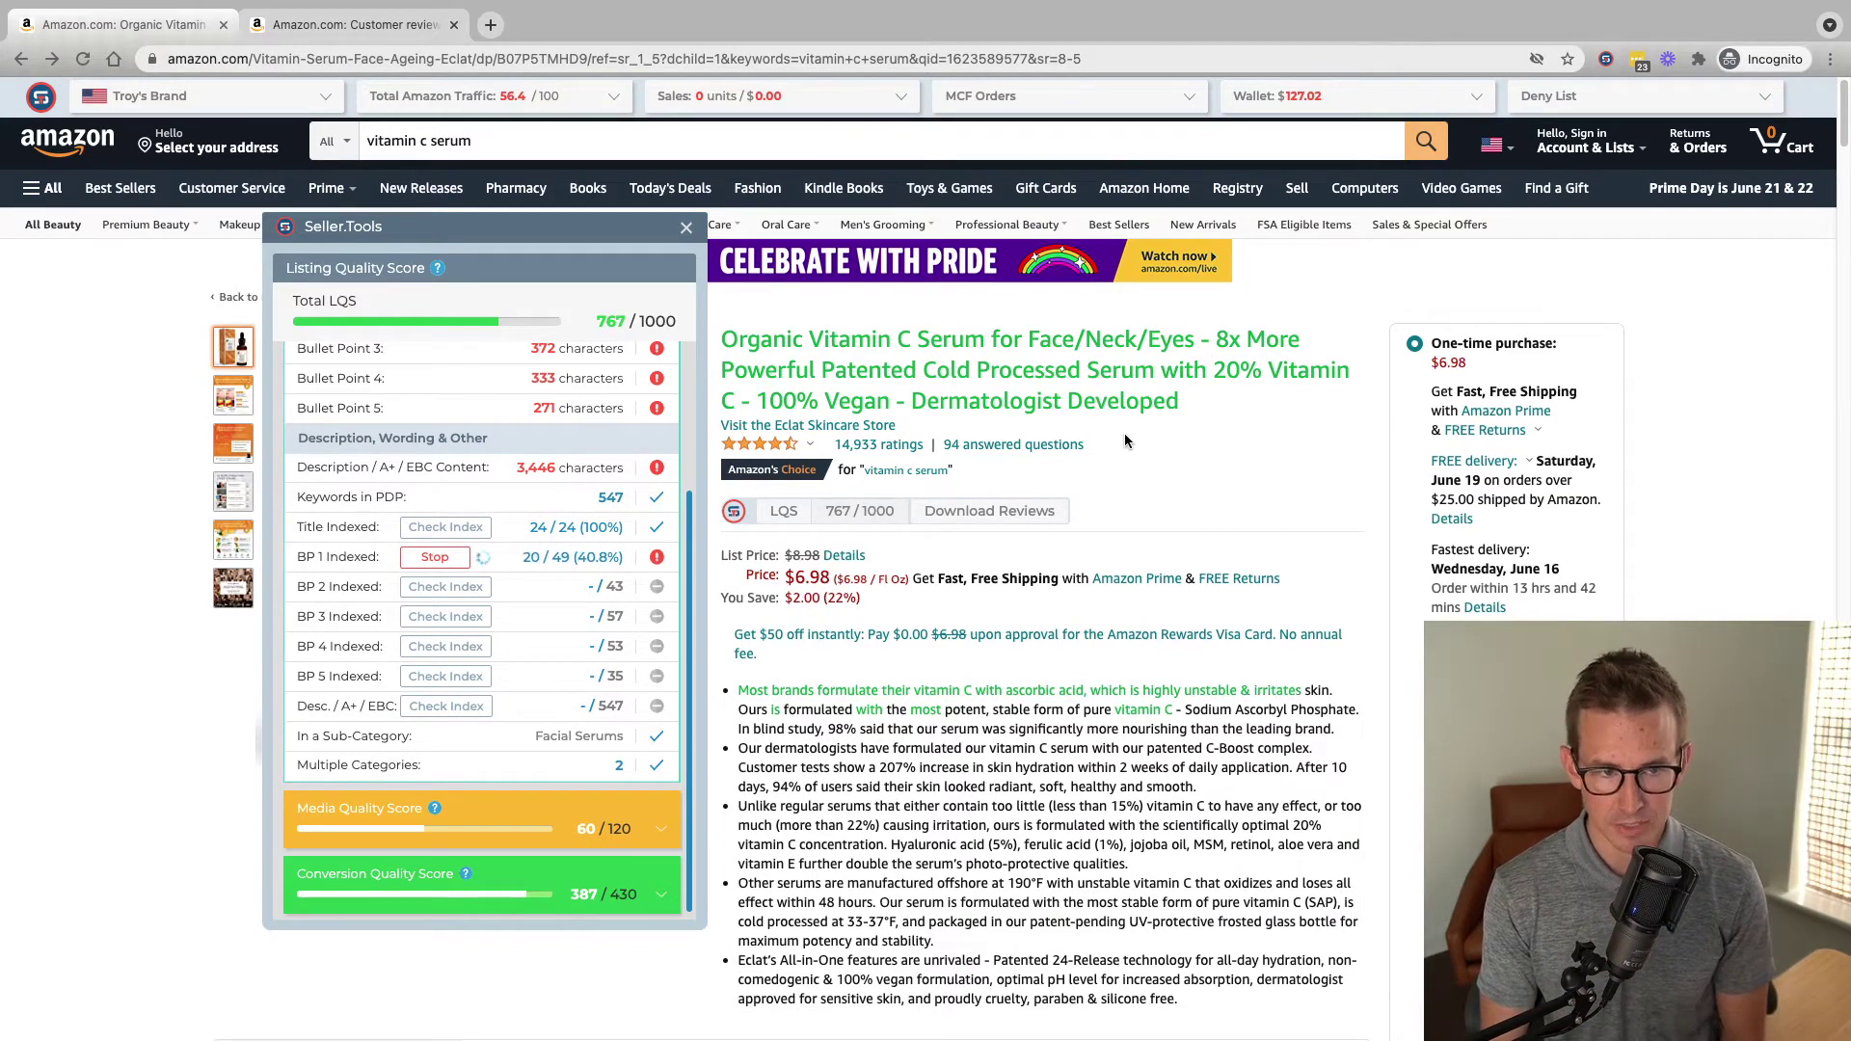
drag(624, 237, 573, 256)
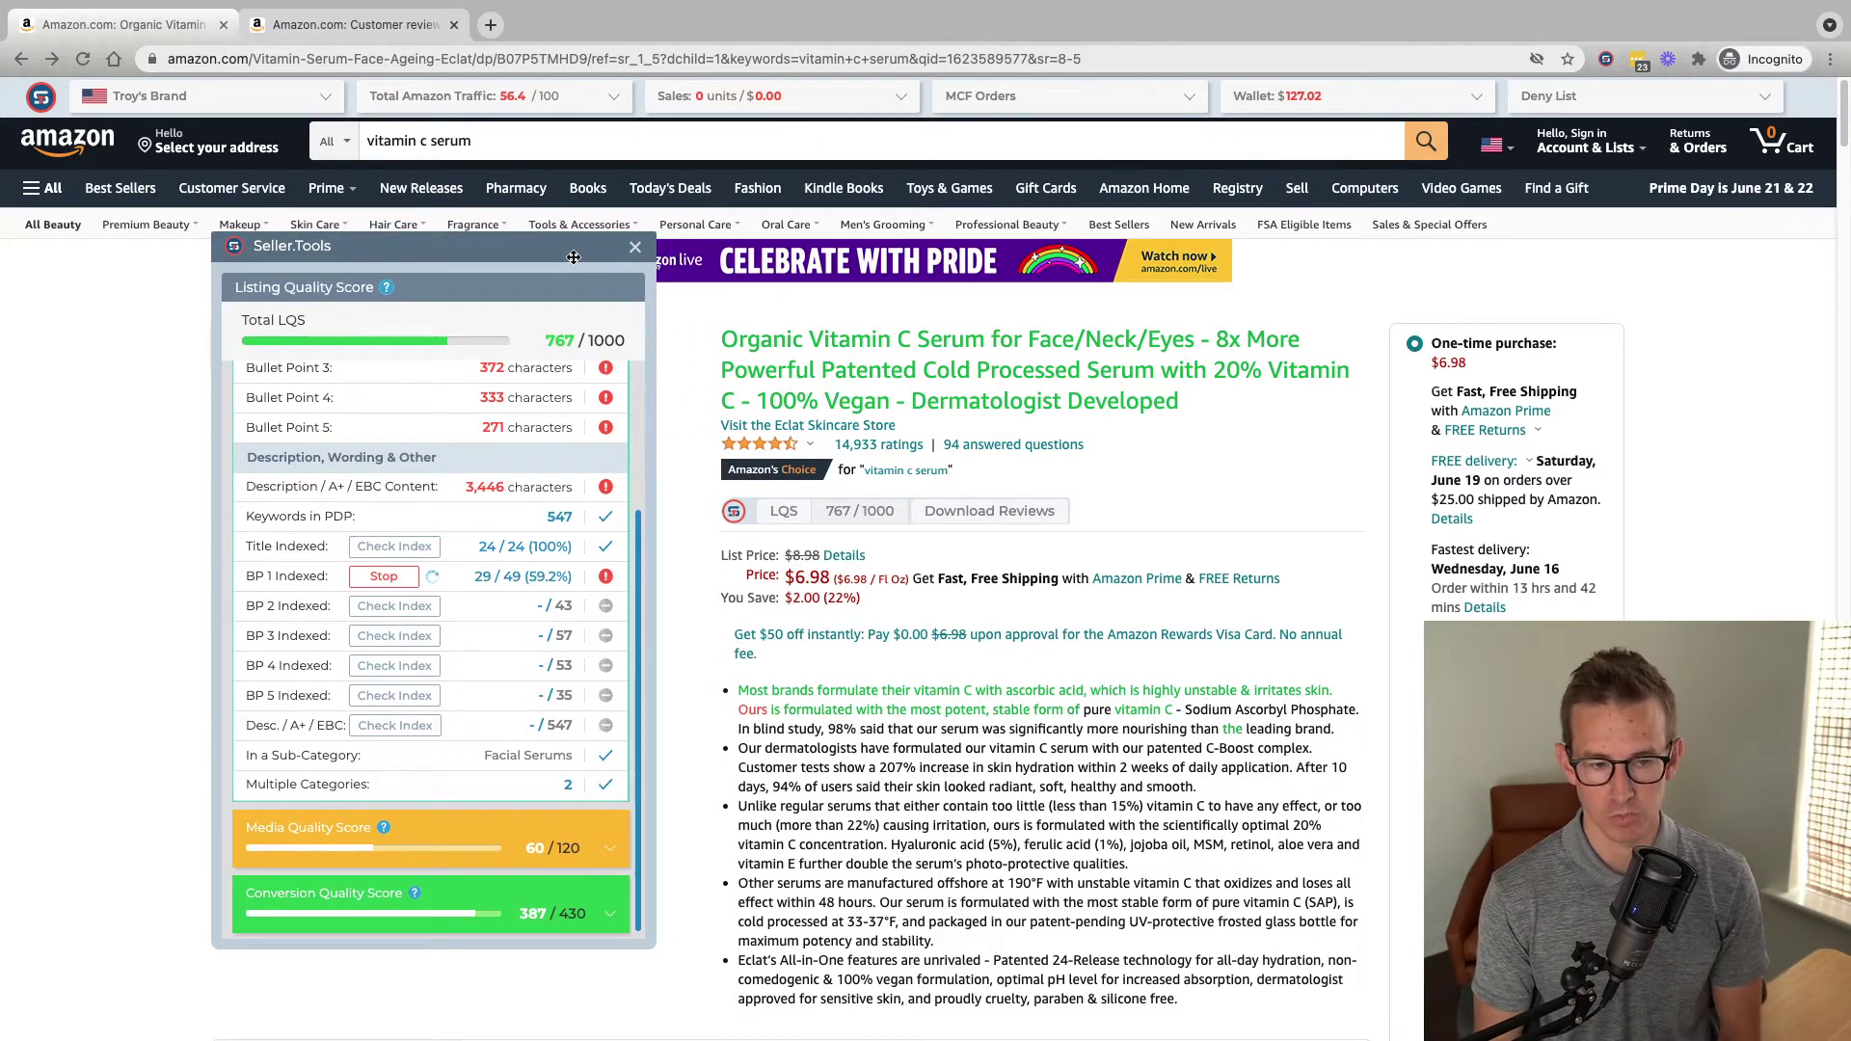
scroll(1176, 270, down, 1)
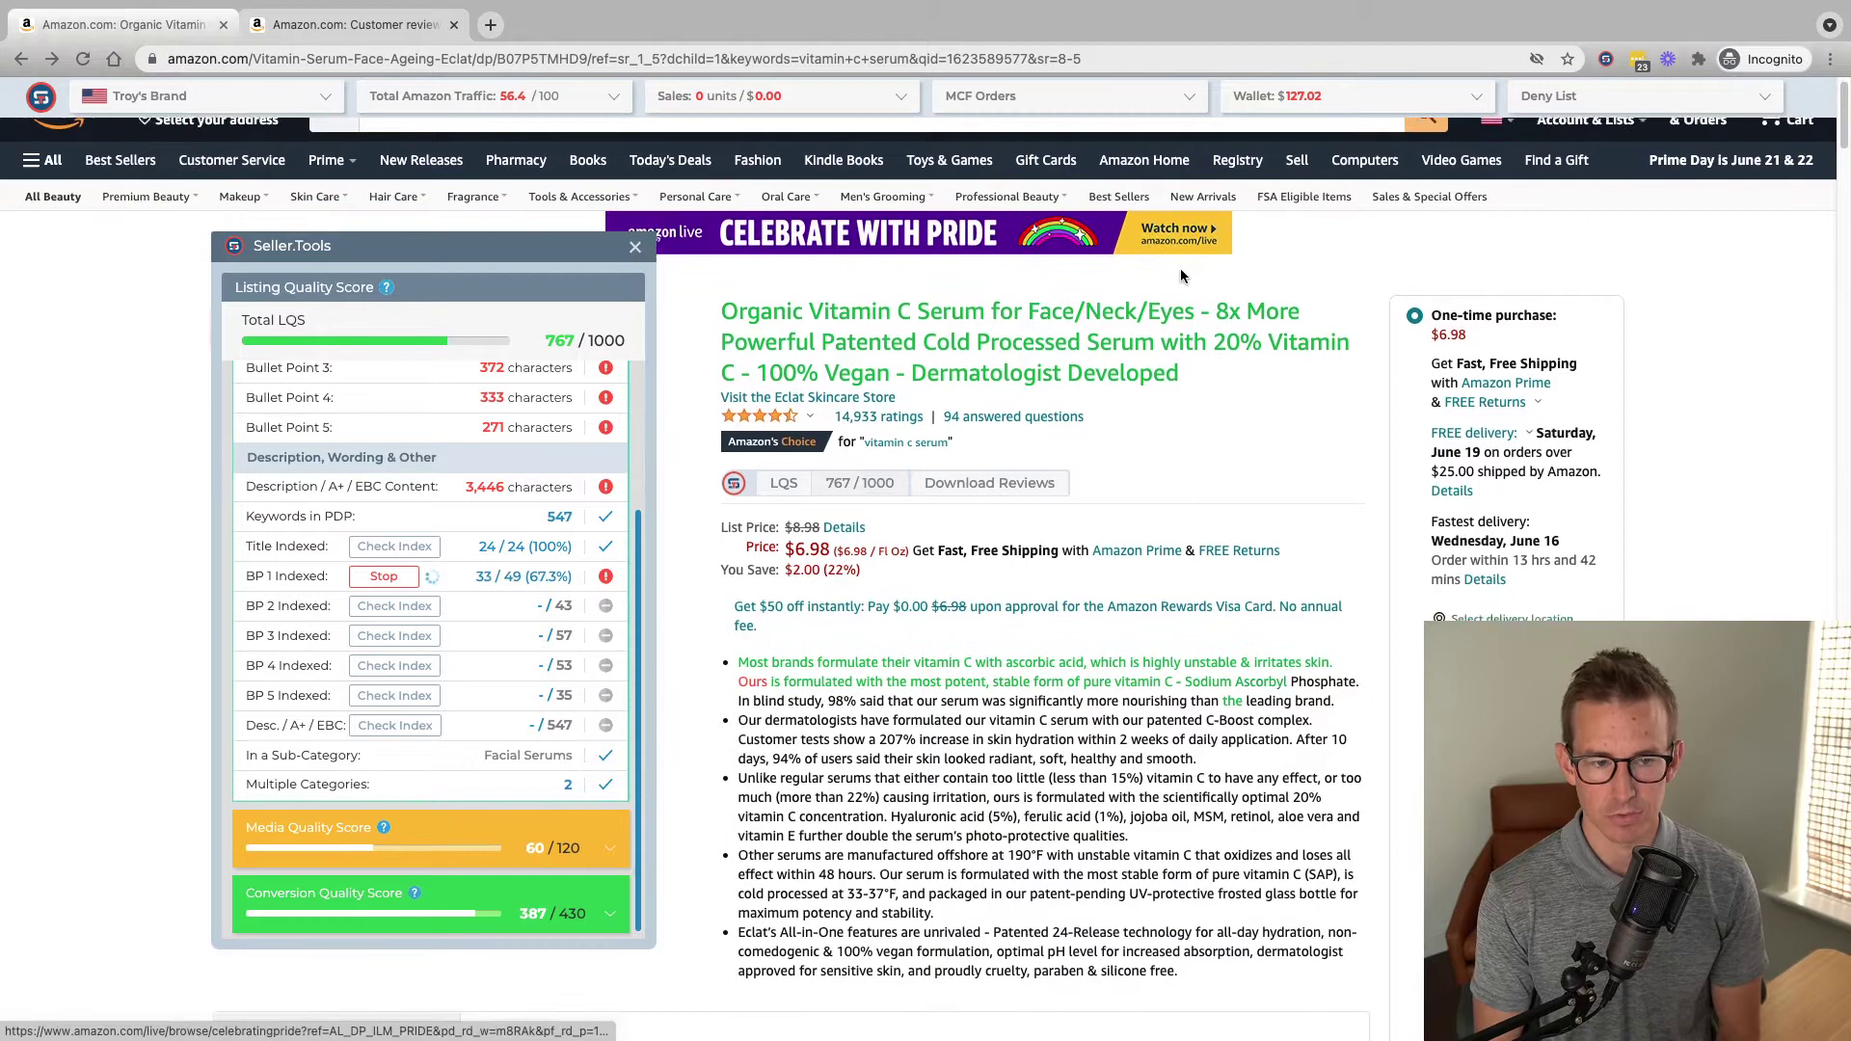
scroll(1181, 277, down, 2)
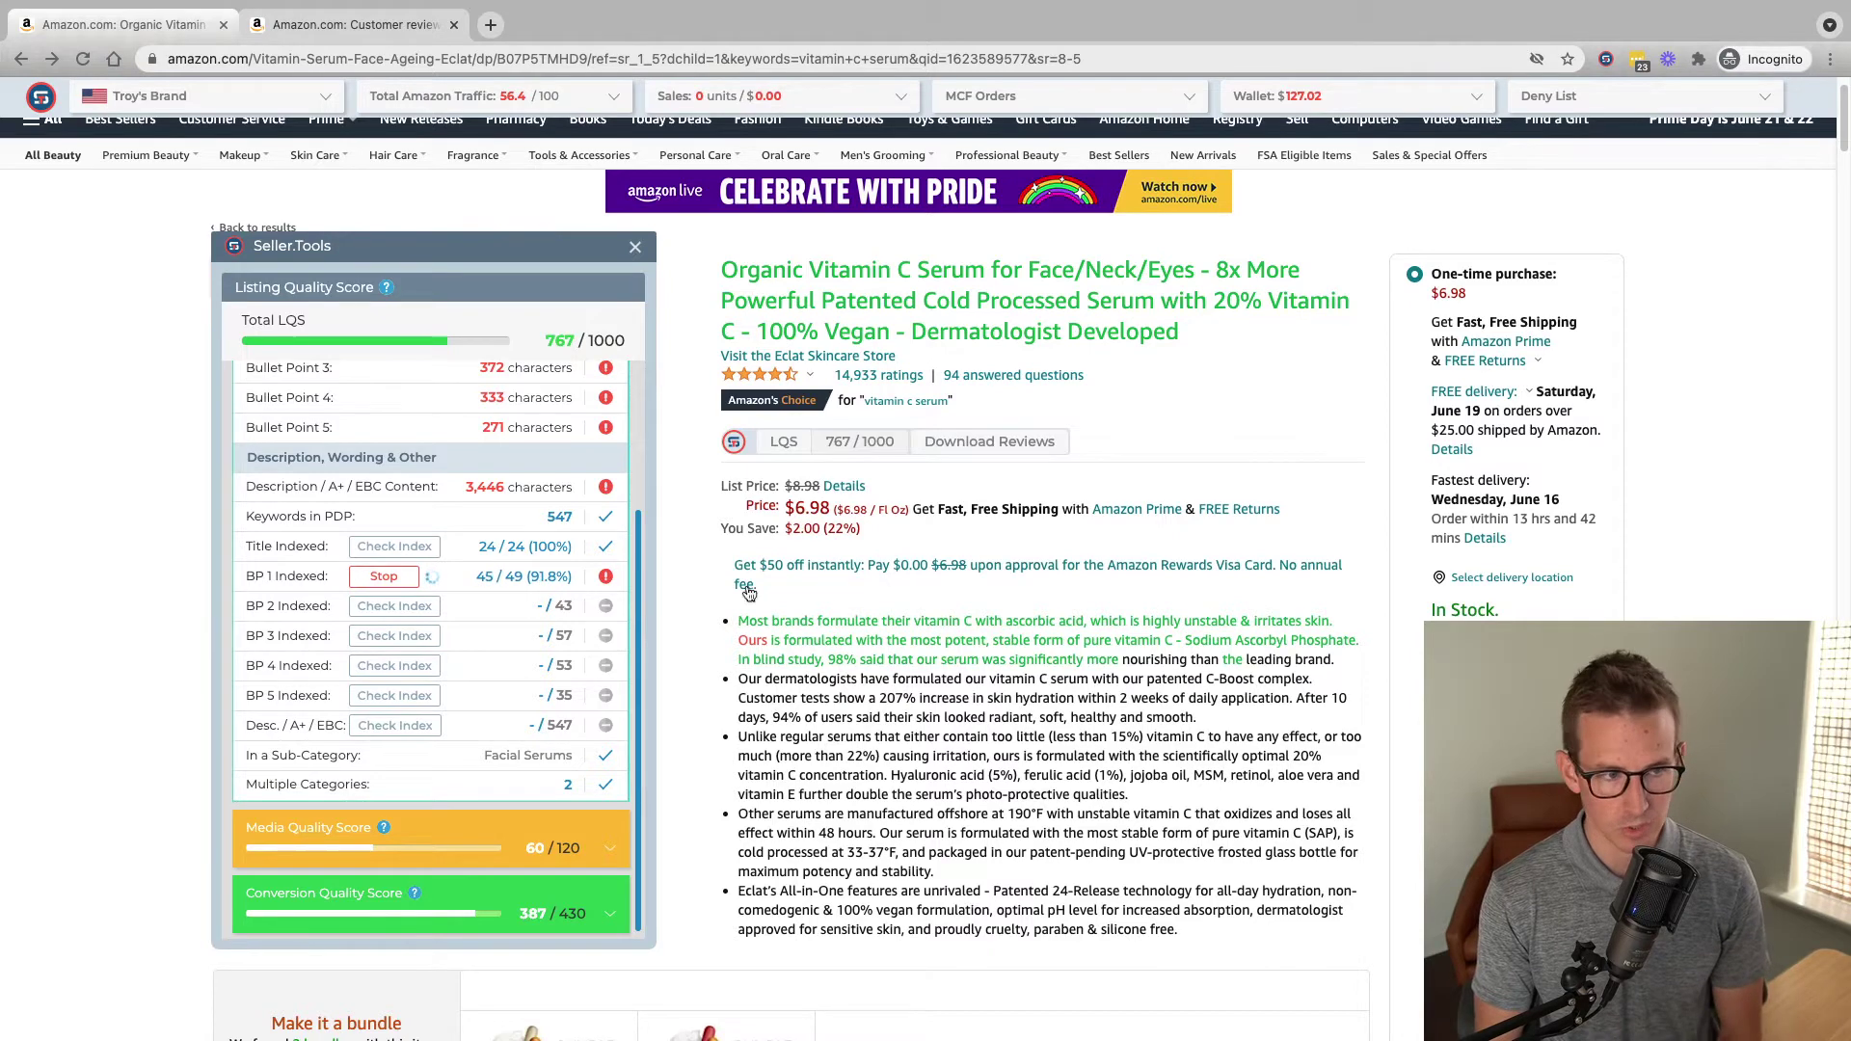
scroll(558, 536, up, 2)
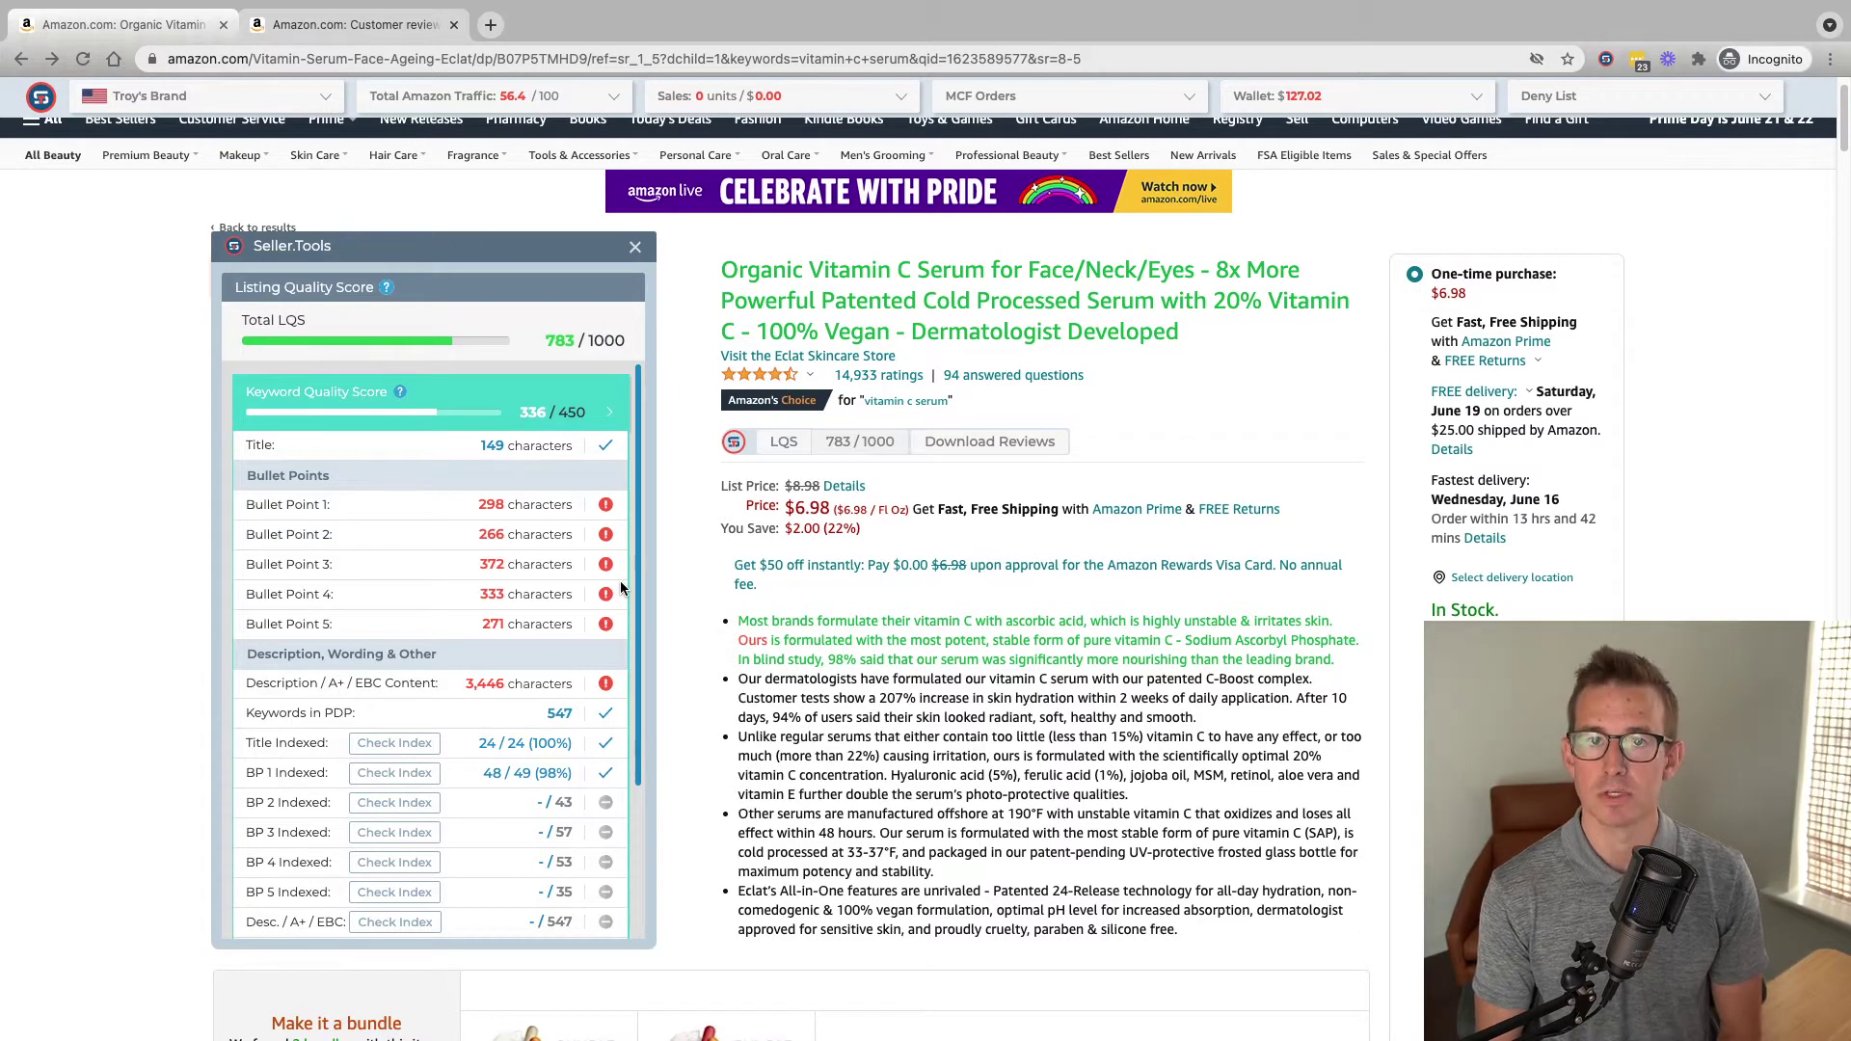
scroll(621, 581, down, 2)
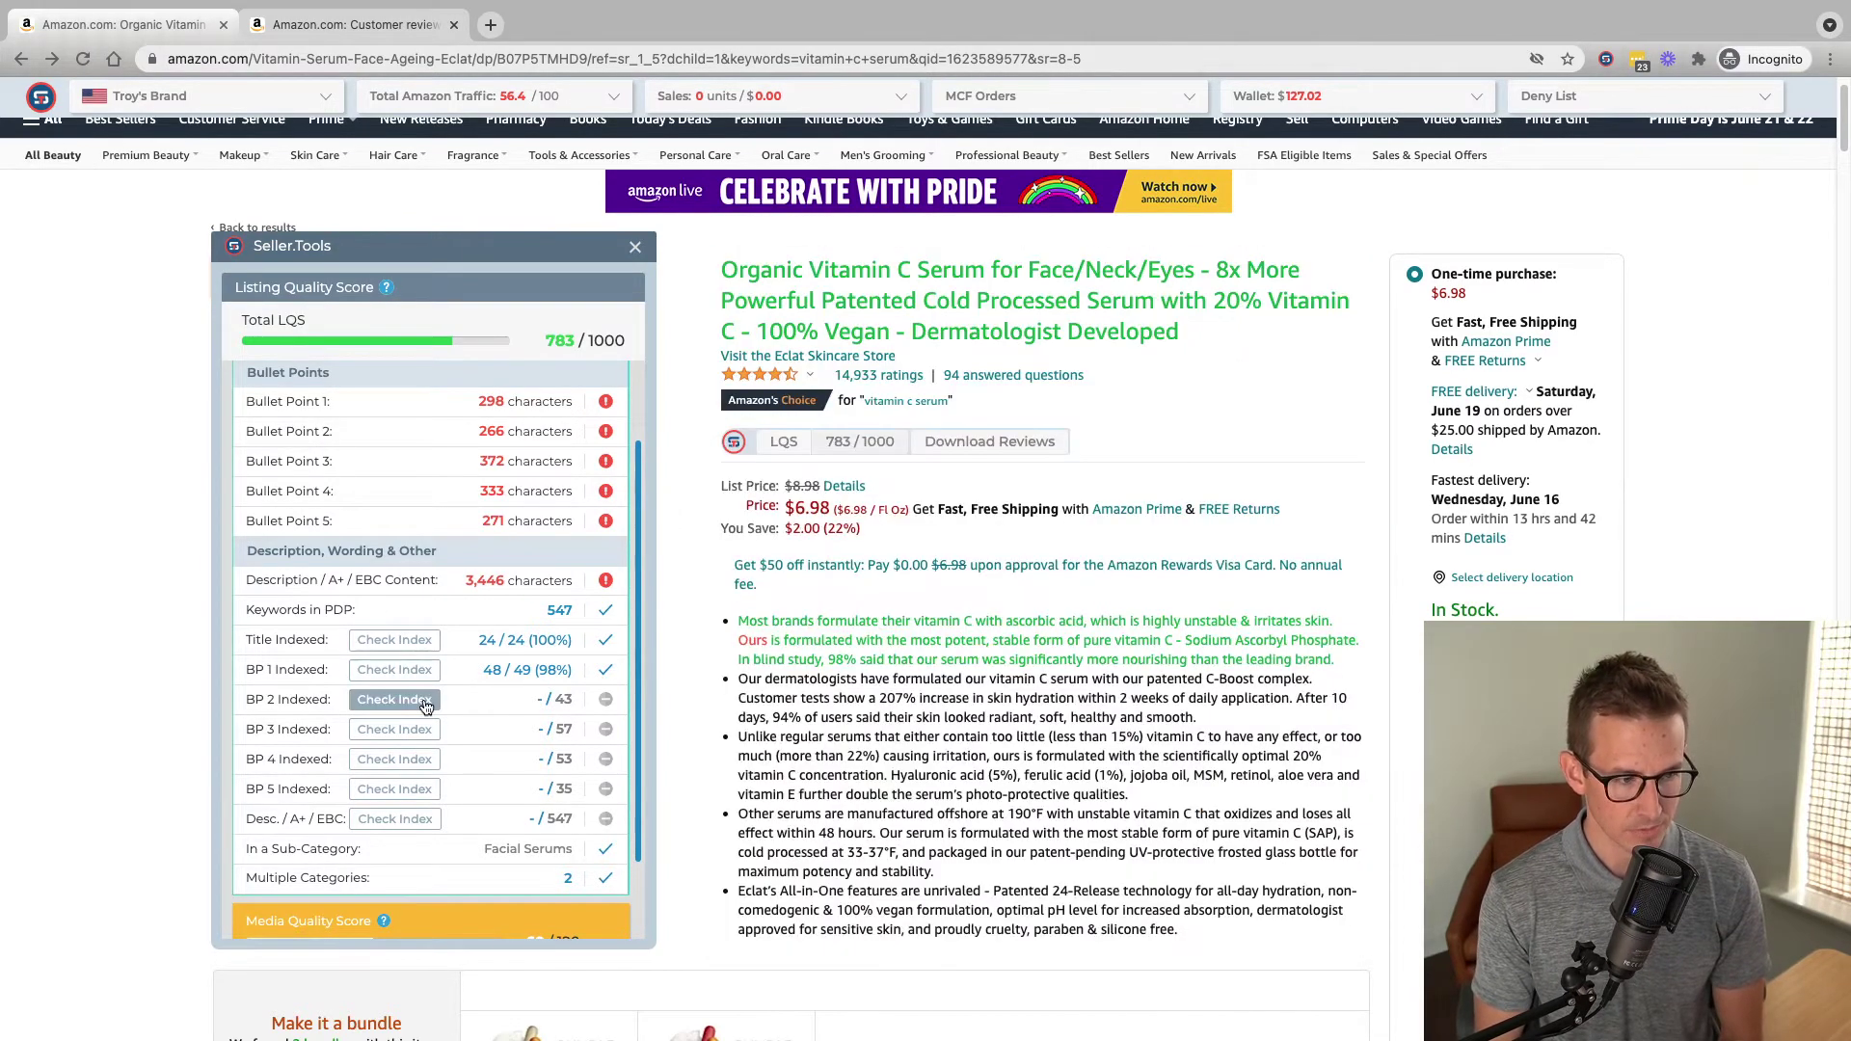
Run index checks on bullet point 2 (34/43, 79.1%) and bullet point 3 (34/57, 59.6%)
click(385, 700)
click(400, 730)
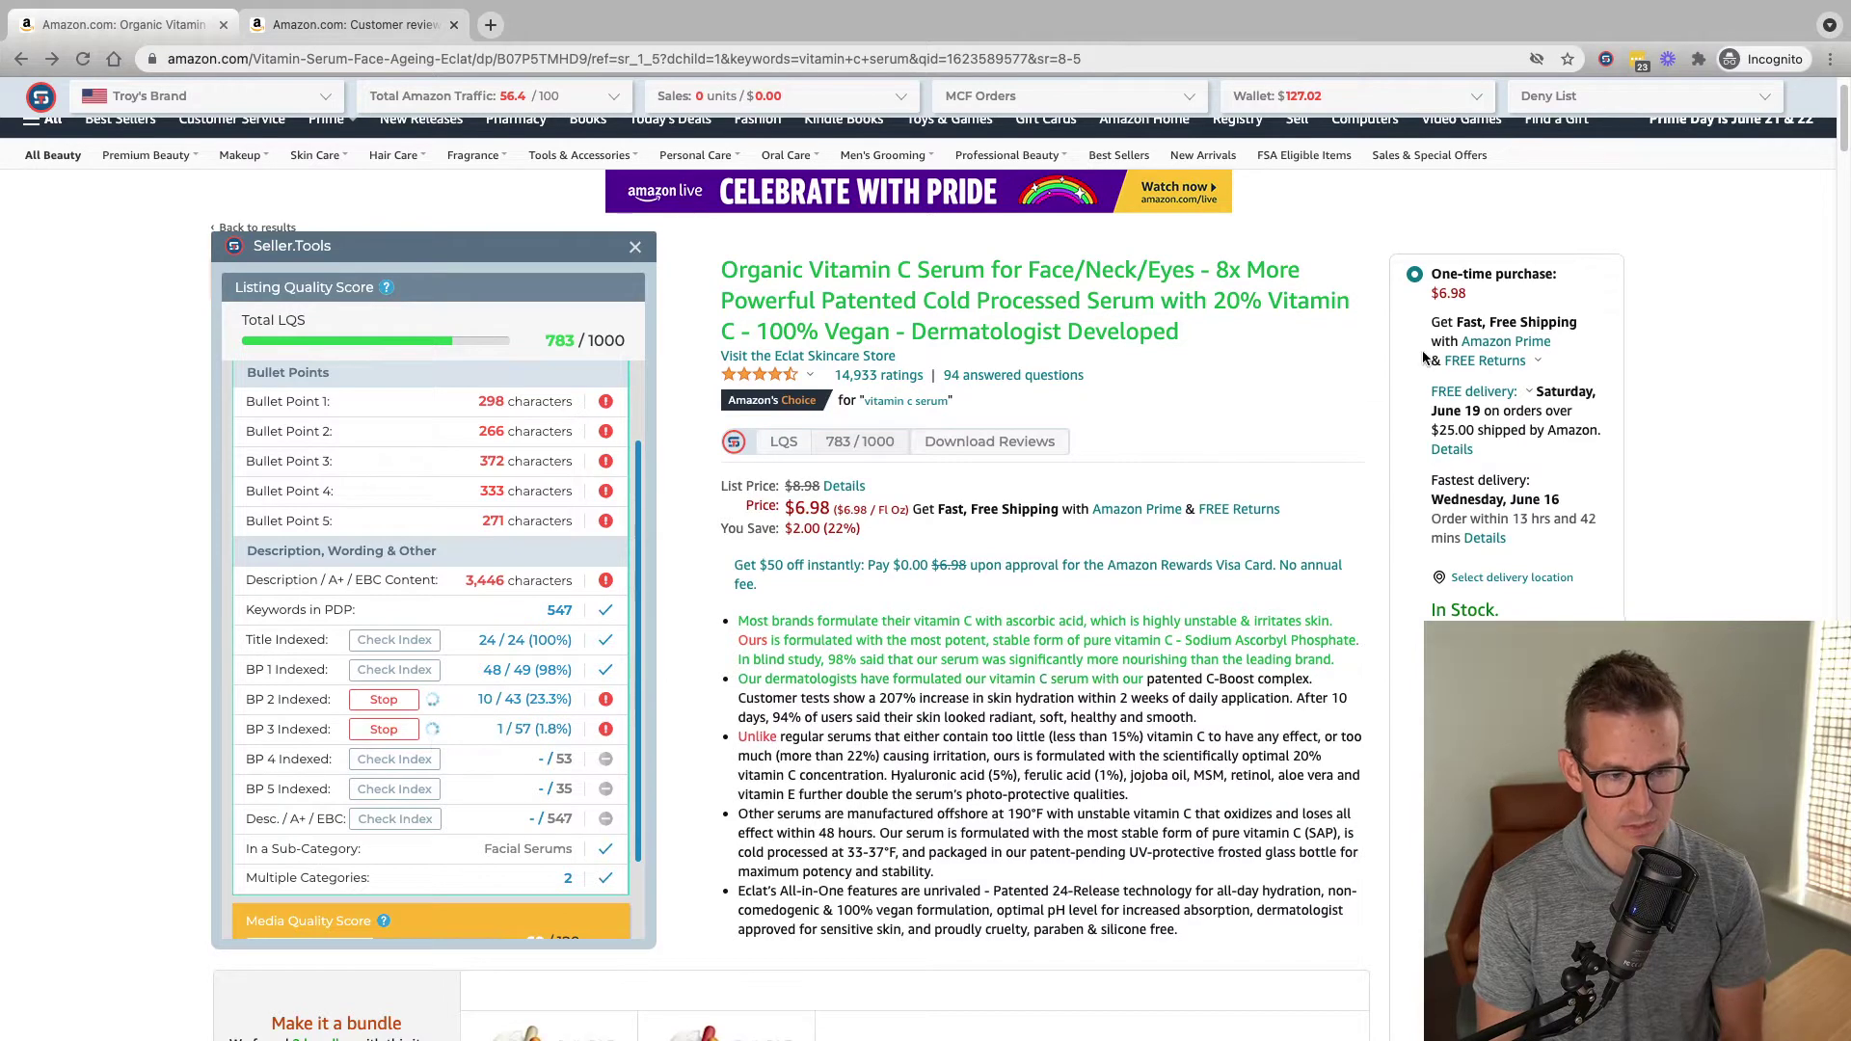
scroll(1316, 351, down, 1)
scroll(1252, 332, down, 1)
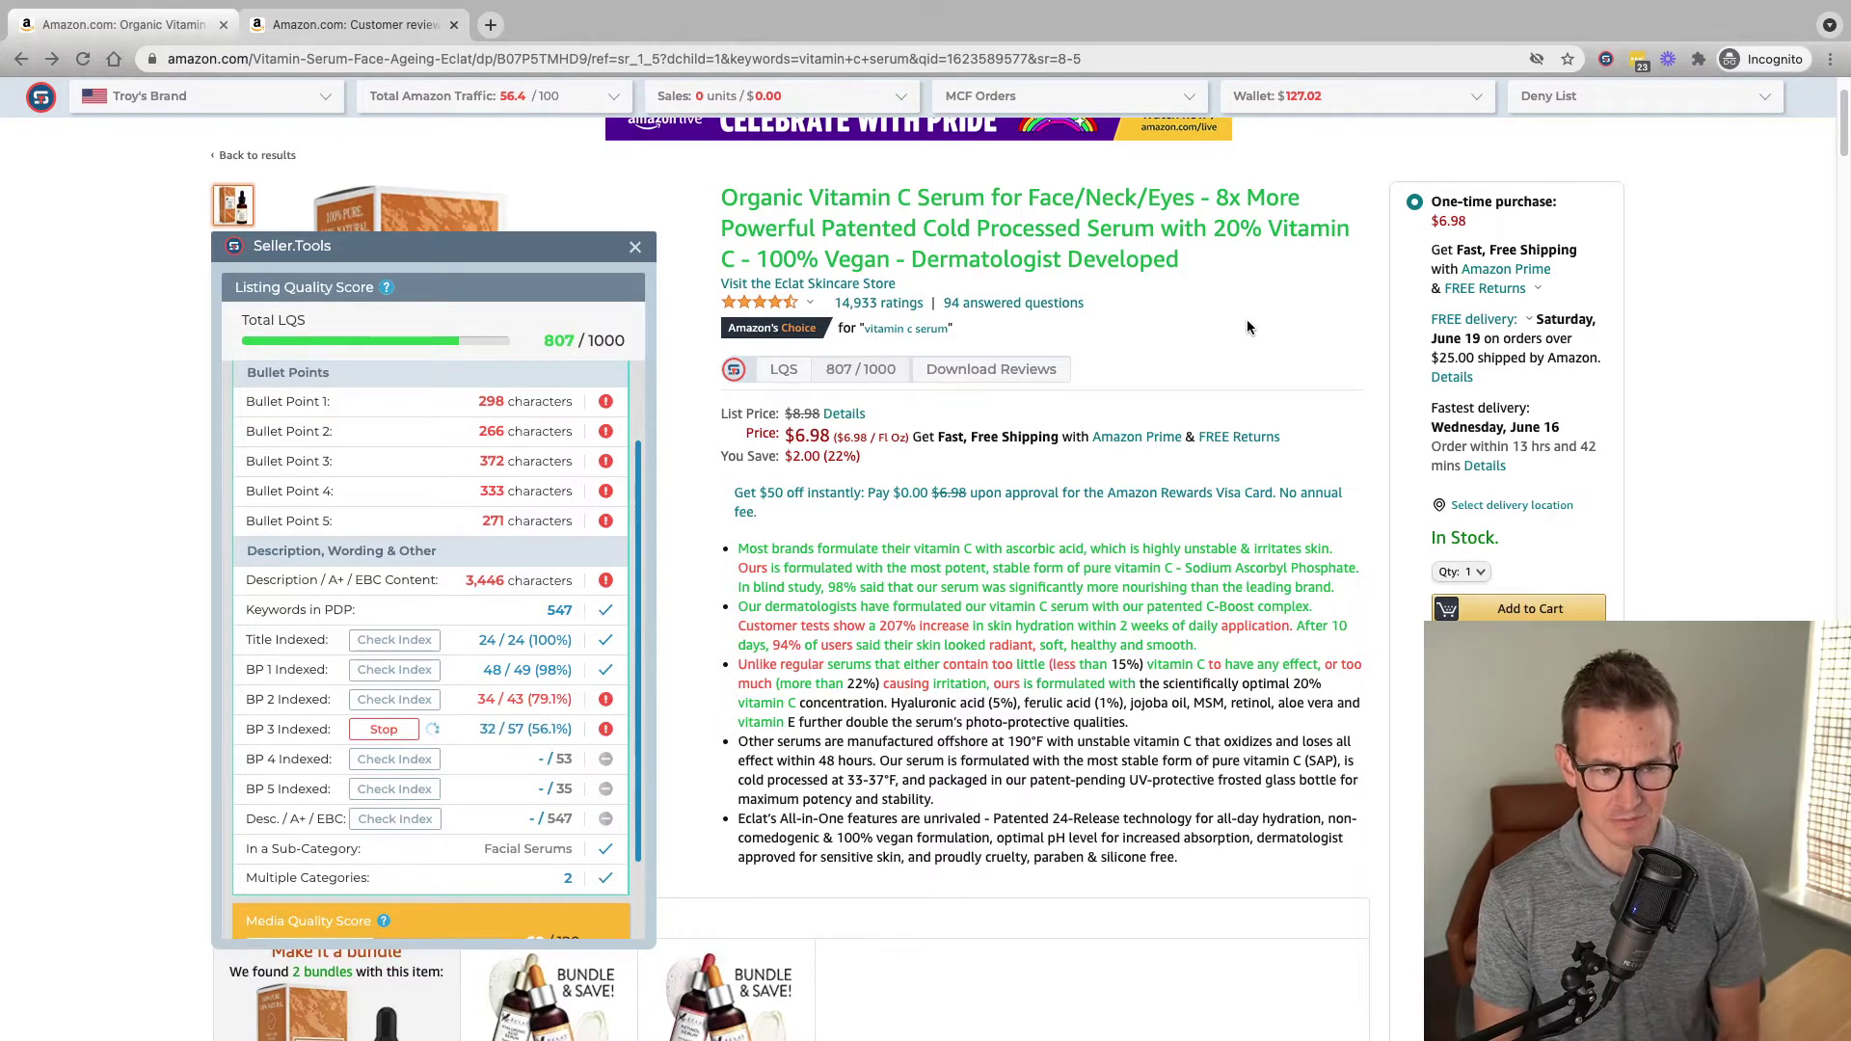
scroll(1246, 326, down, 1)
scroll(1246, 327, down, 1)
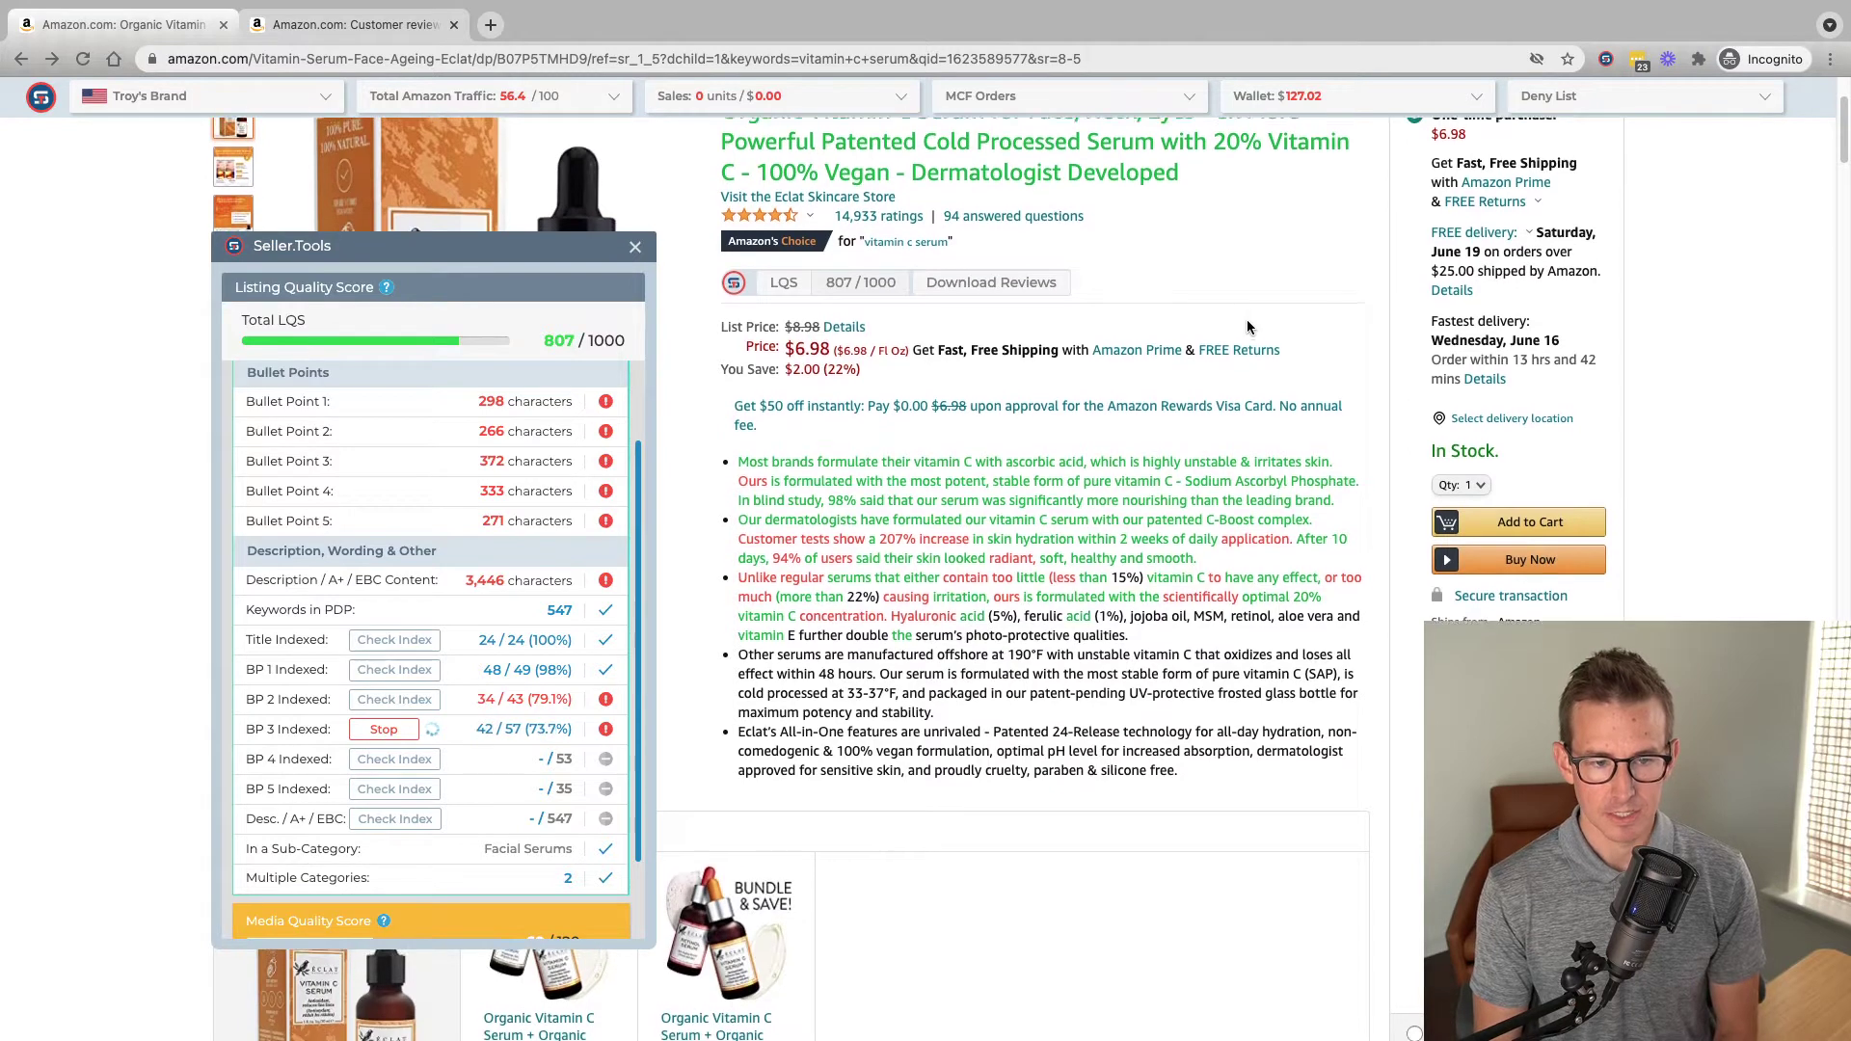
scroll(1246, 325, down, 1)
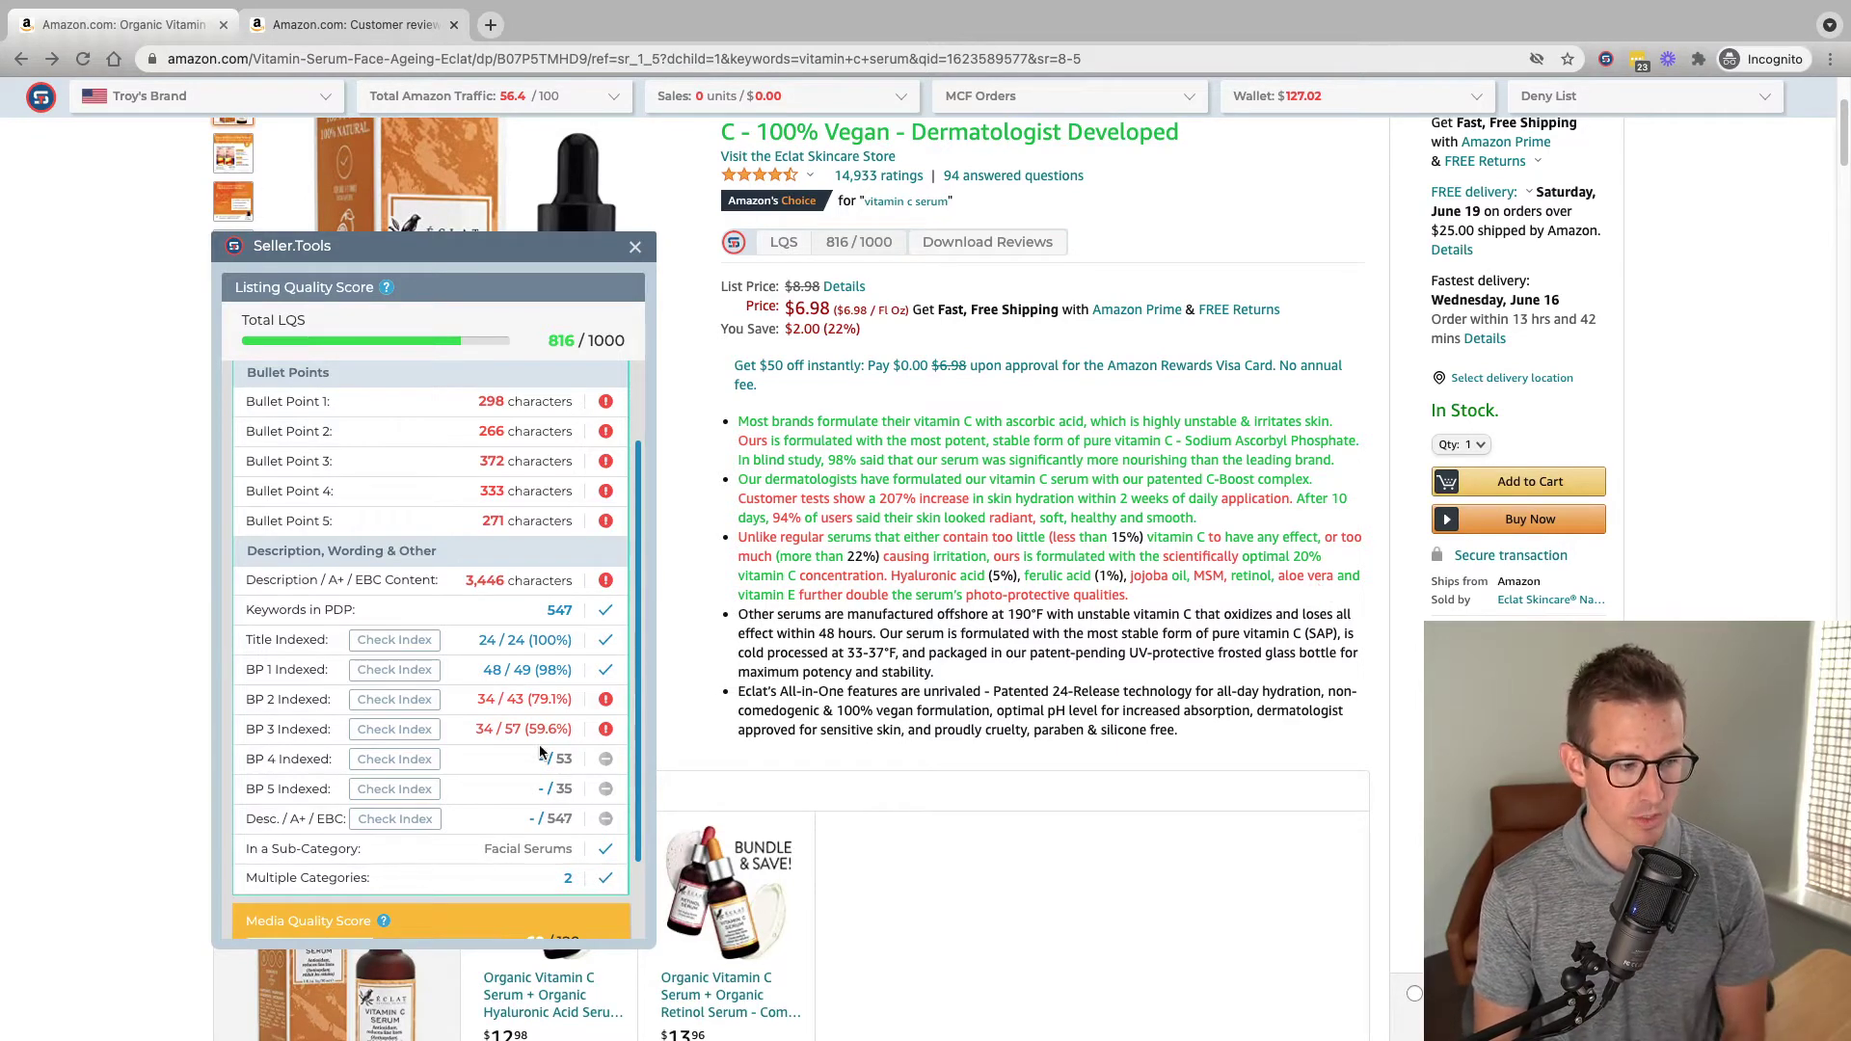
Run index checks on bullet point 4 (52/53) and bullet point 5 (35/35)
click(394, 759)
click(394, 788)
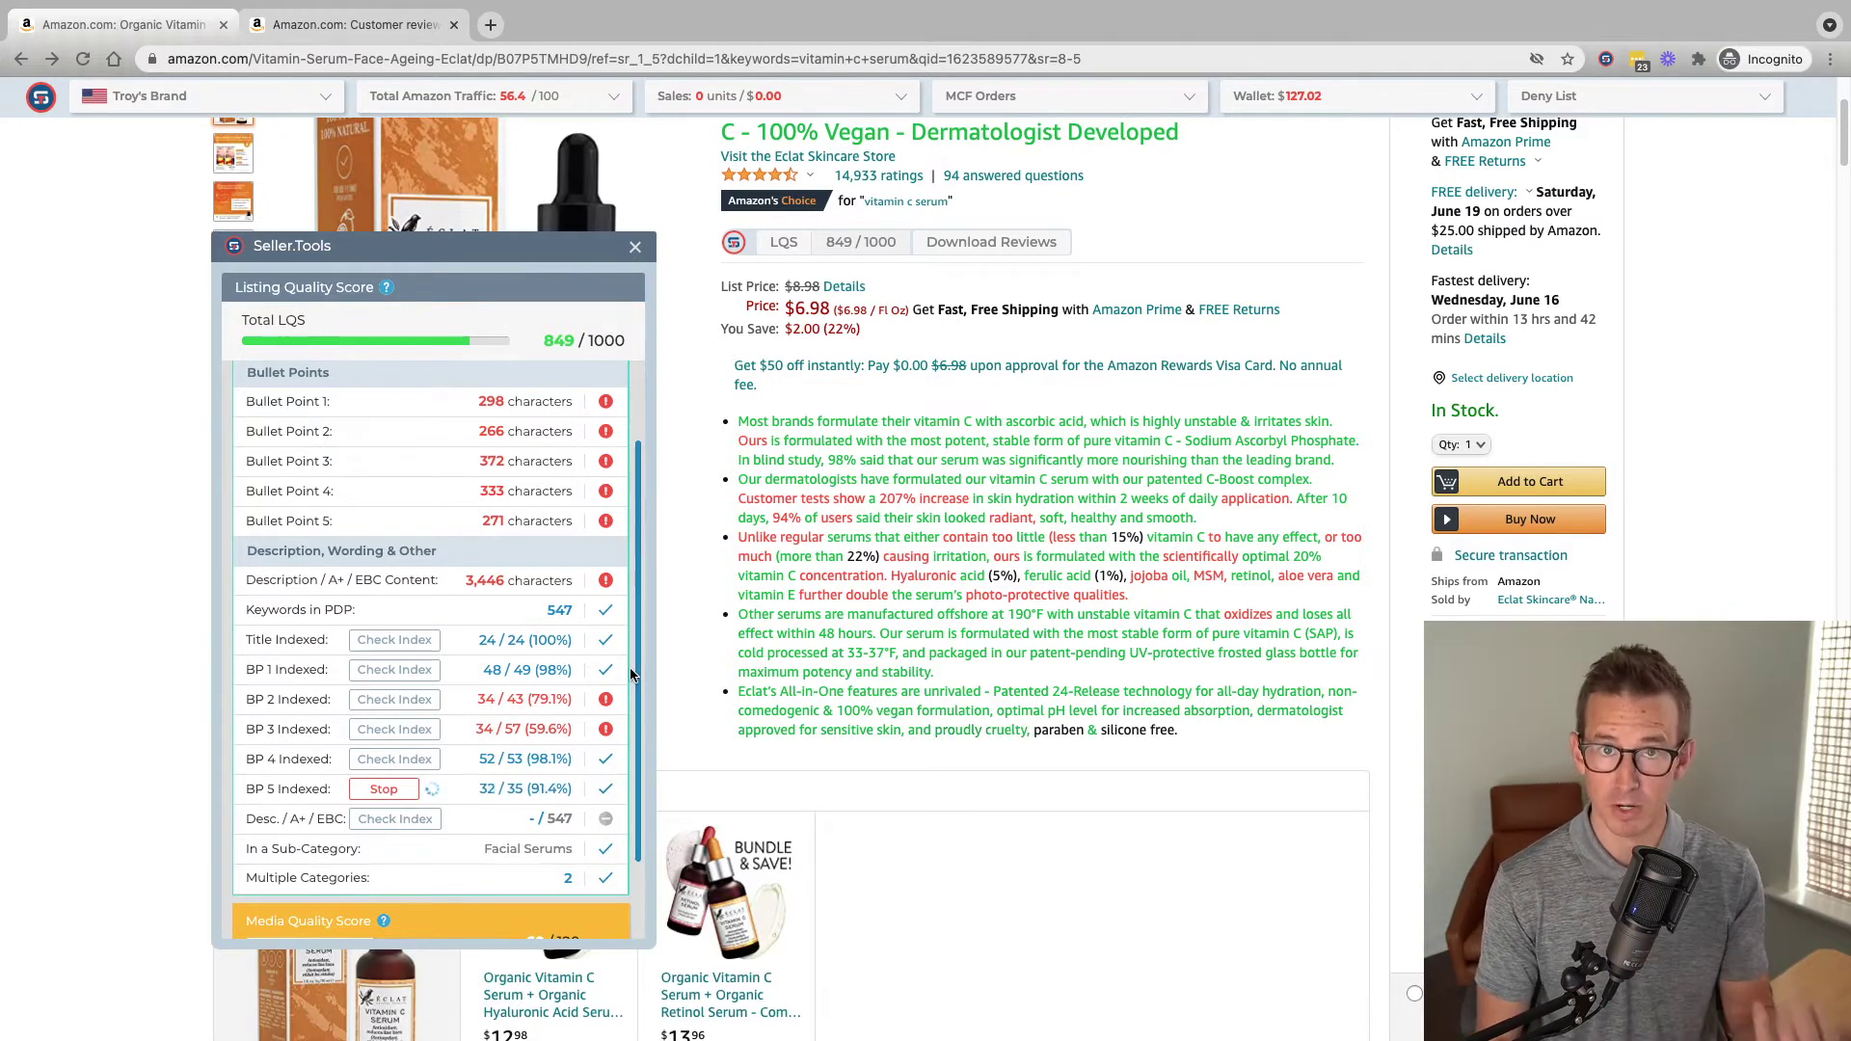
scroll(620, 552, down, 2)
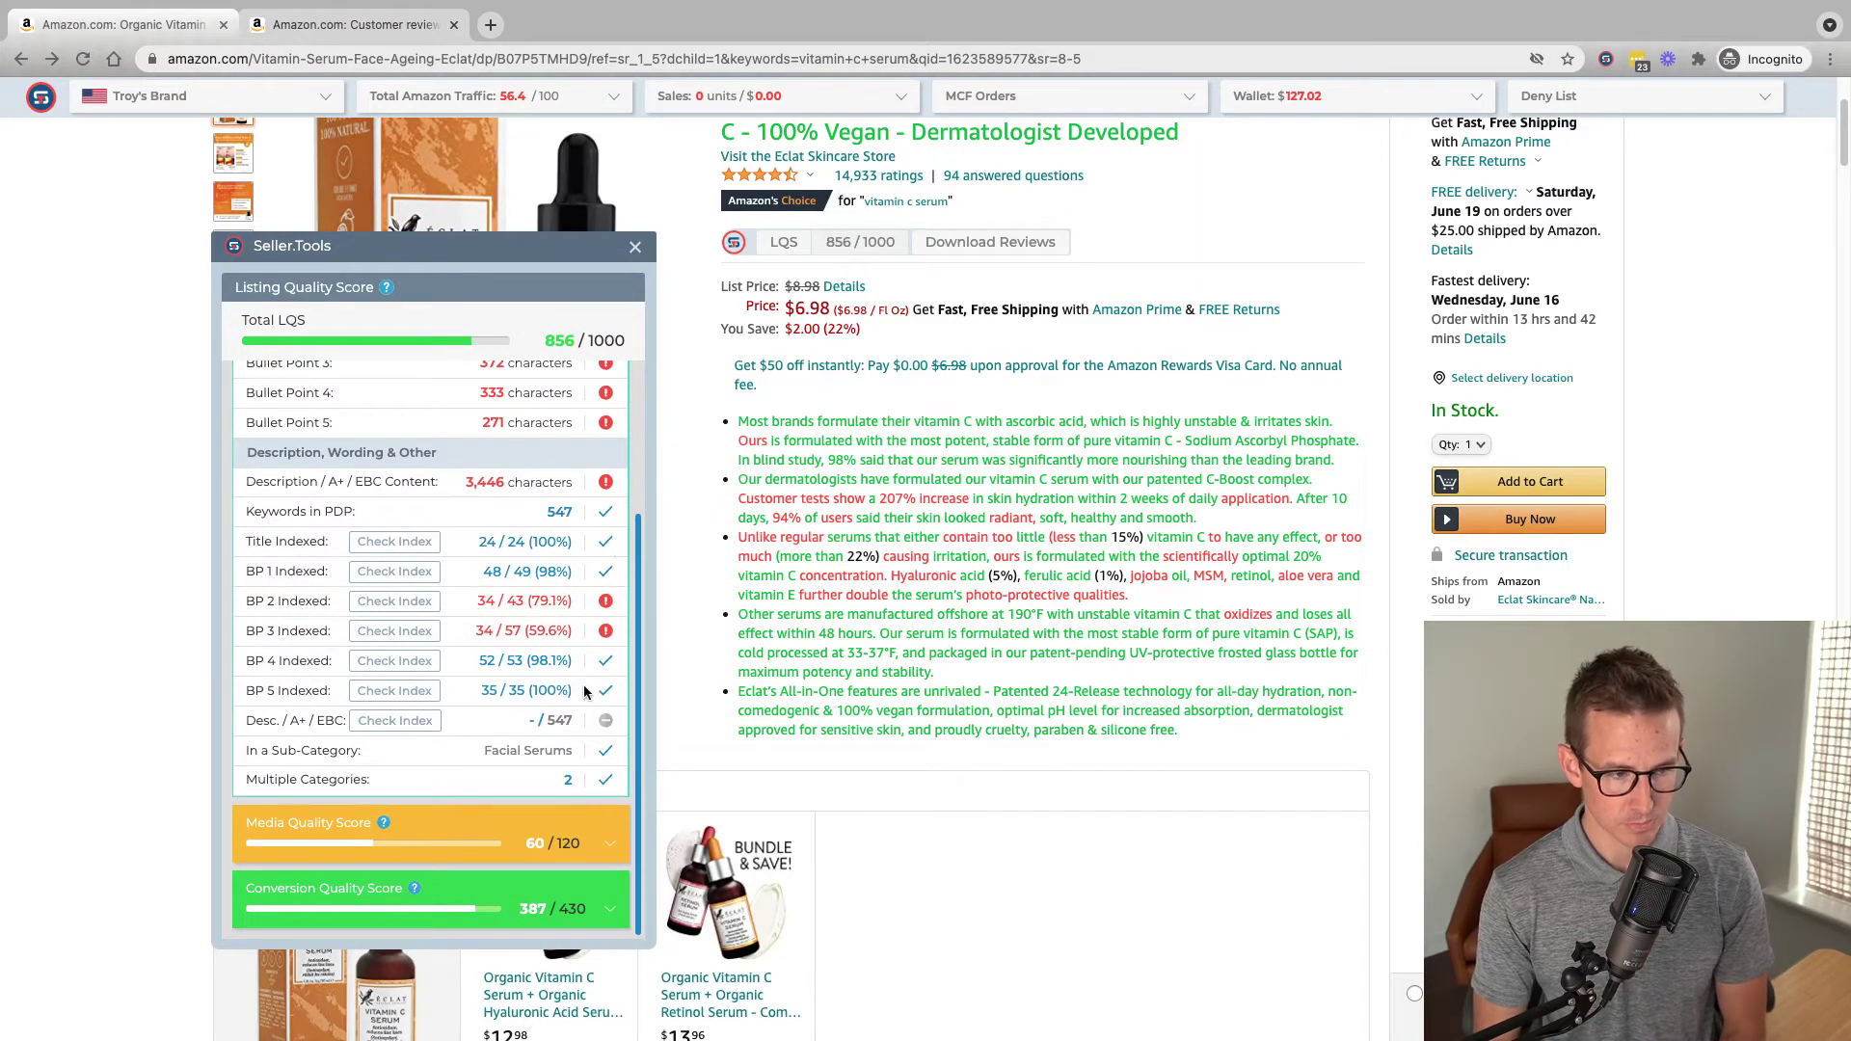
Start the description/A+/EBC index check and scroll down into the A+ content
click(394, 720)
scroll(1152, 380, down, 10)
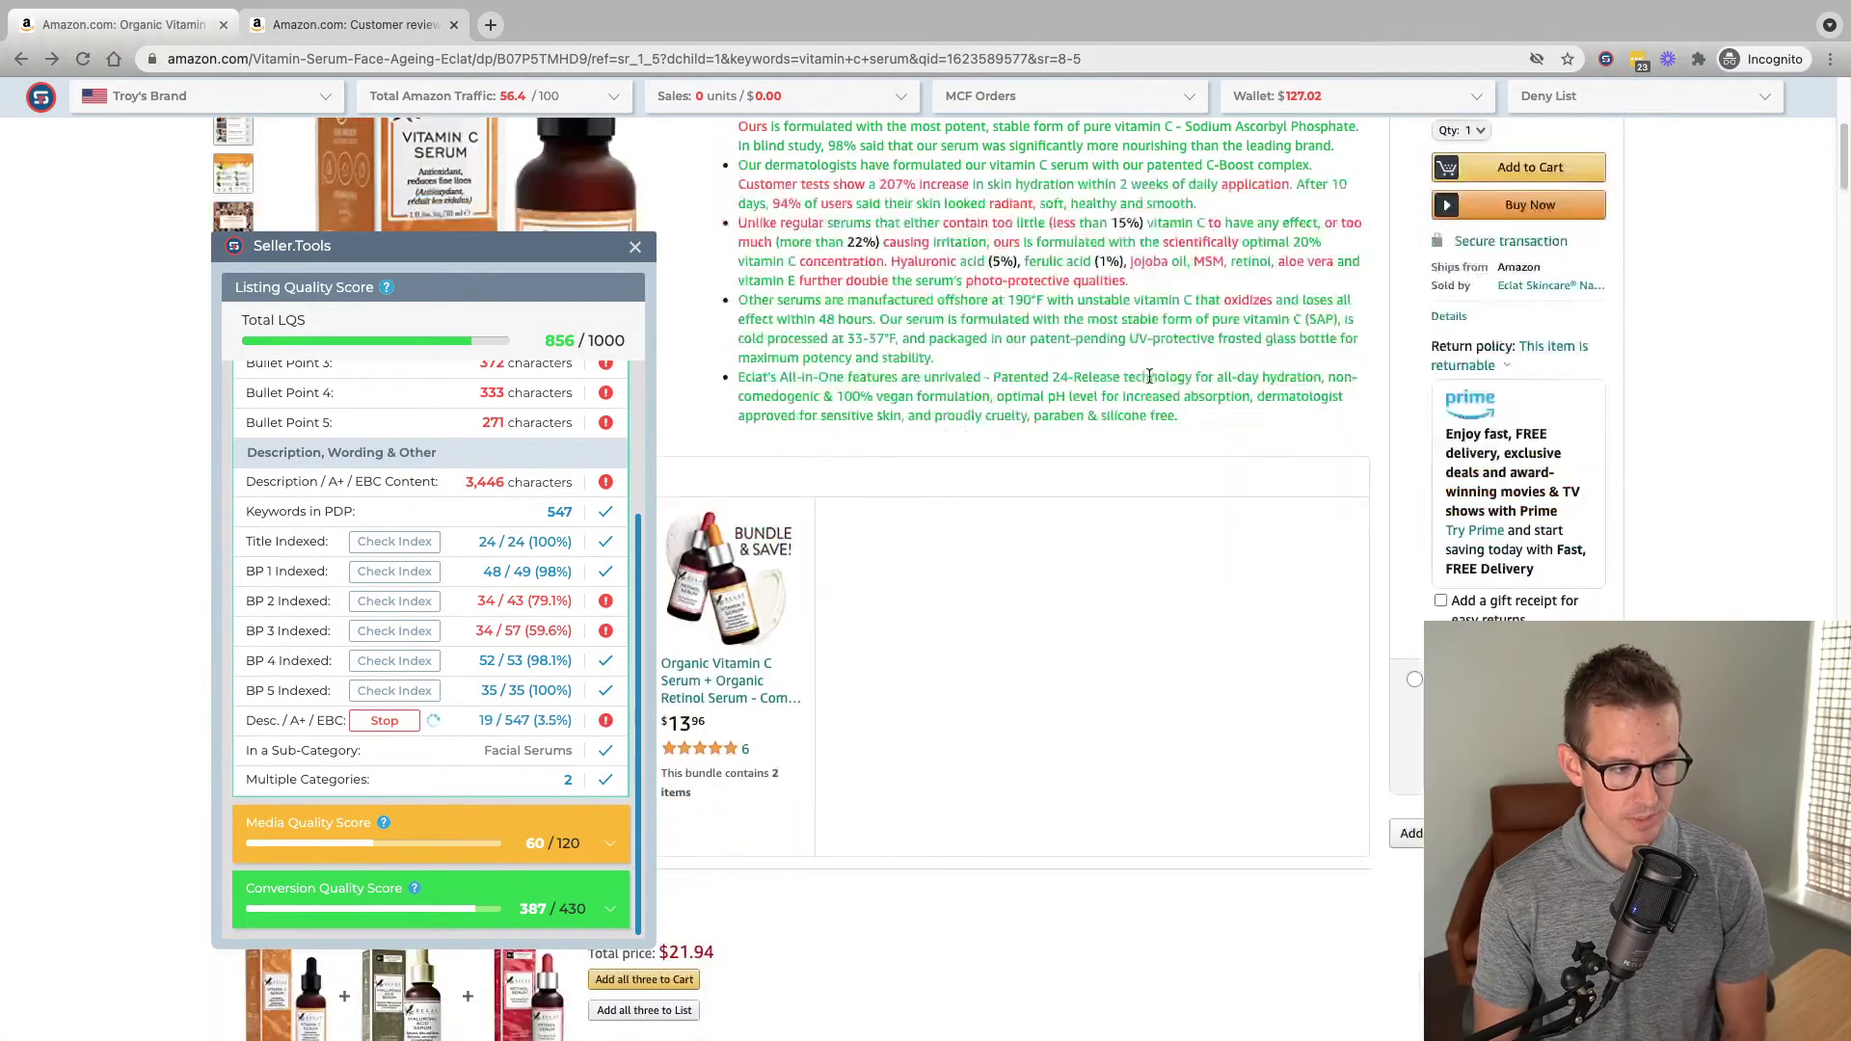
scroll(1152, 379, down, 7)
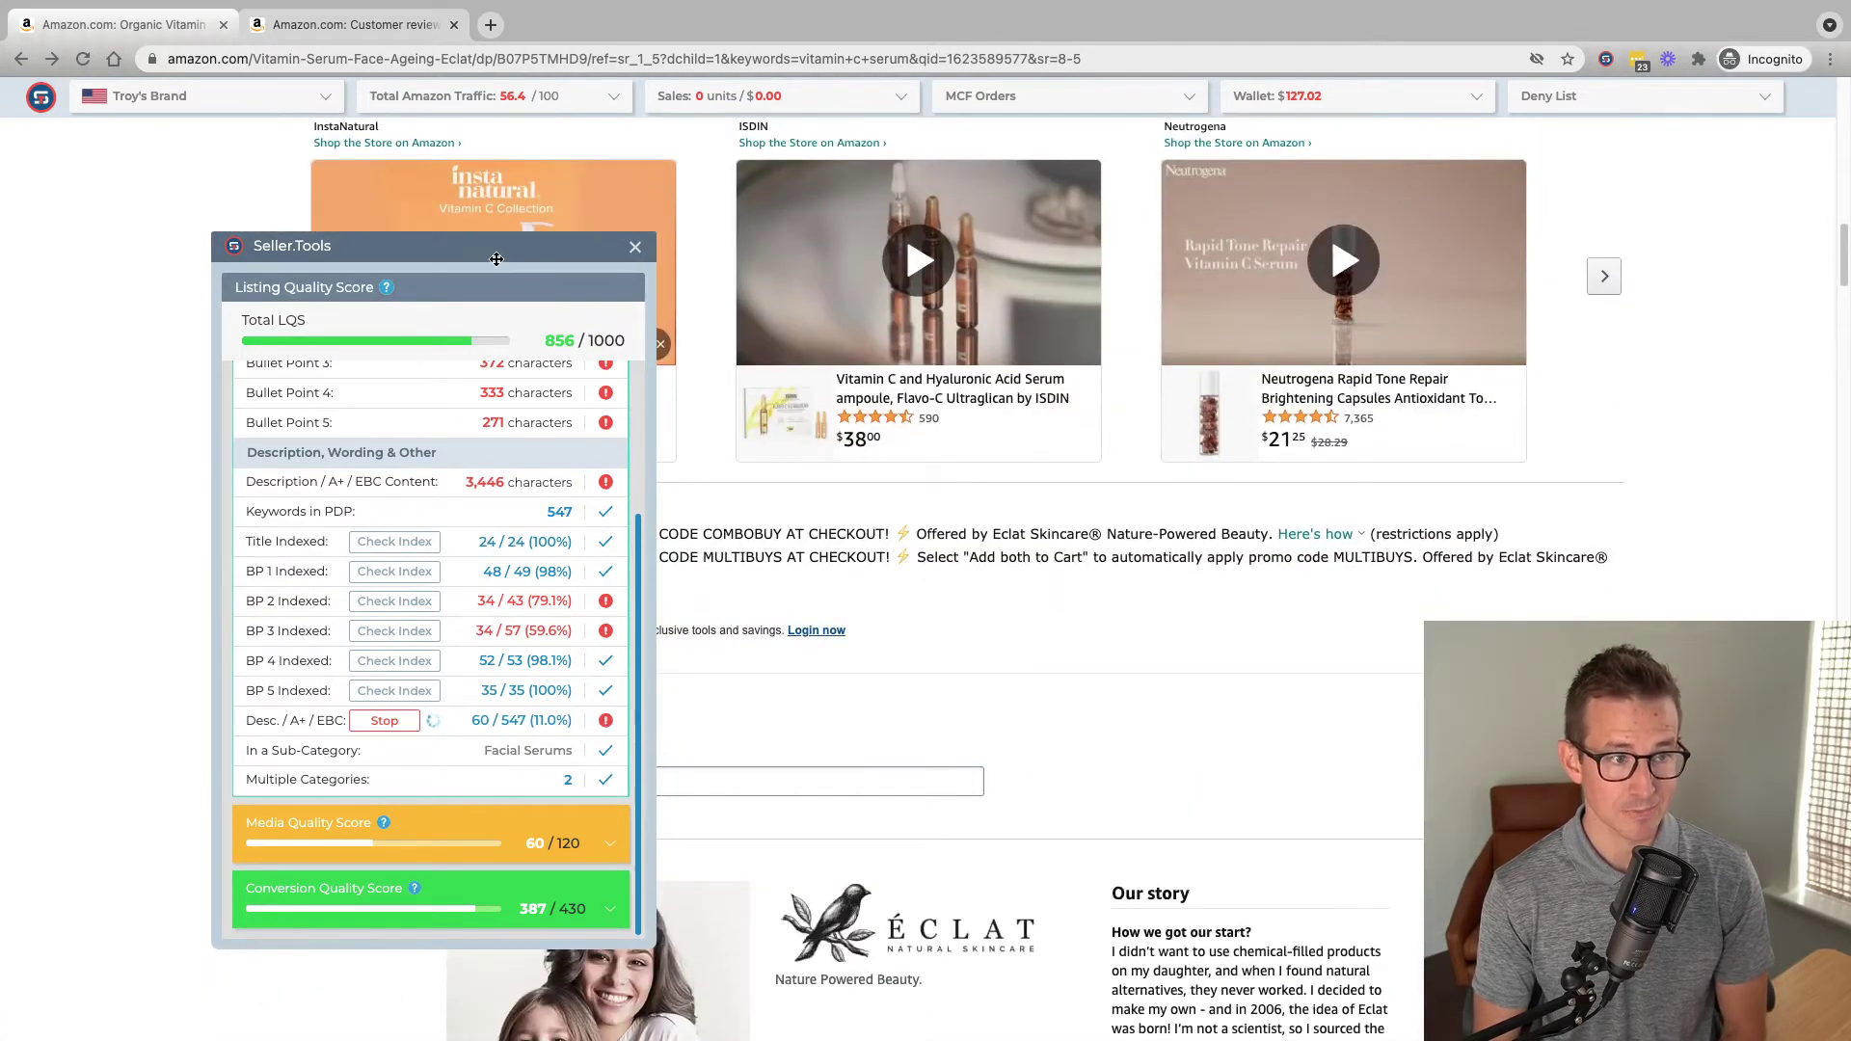
scroll(1157, 349, down, 10)
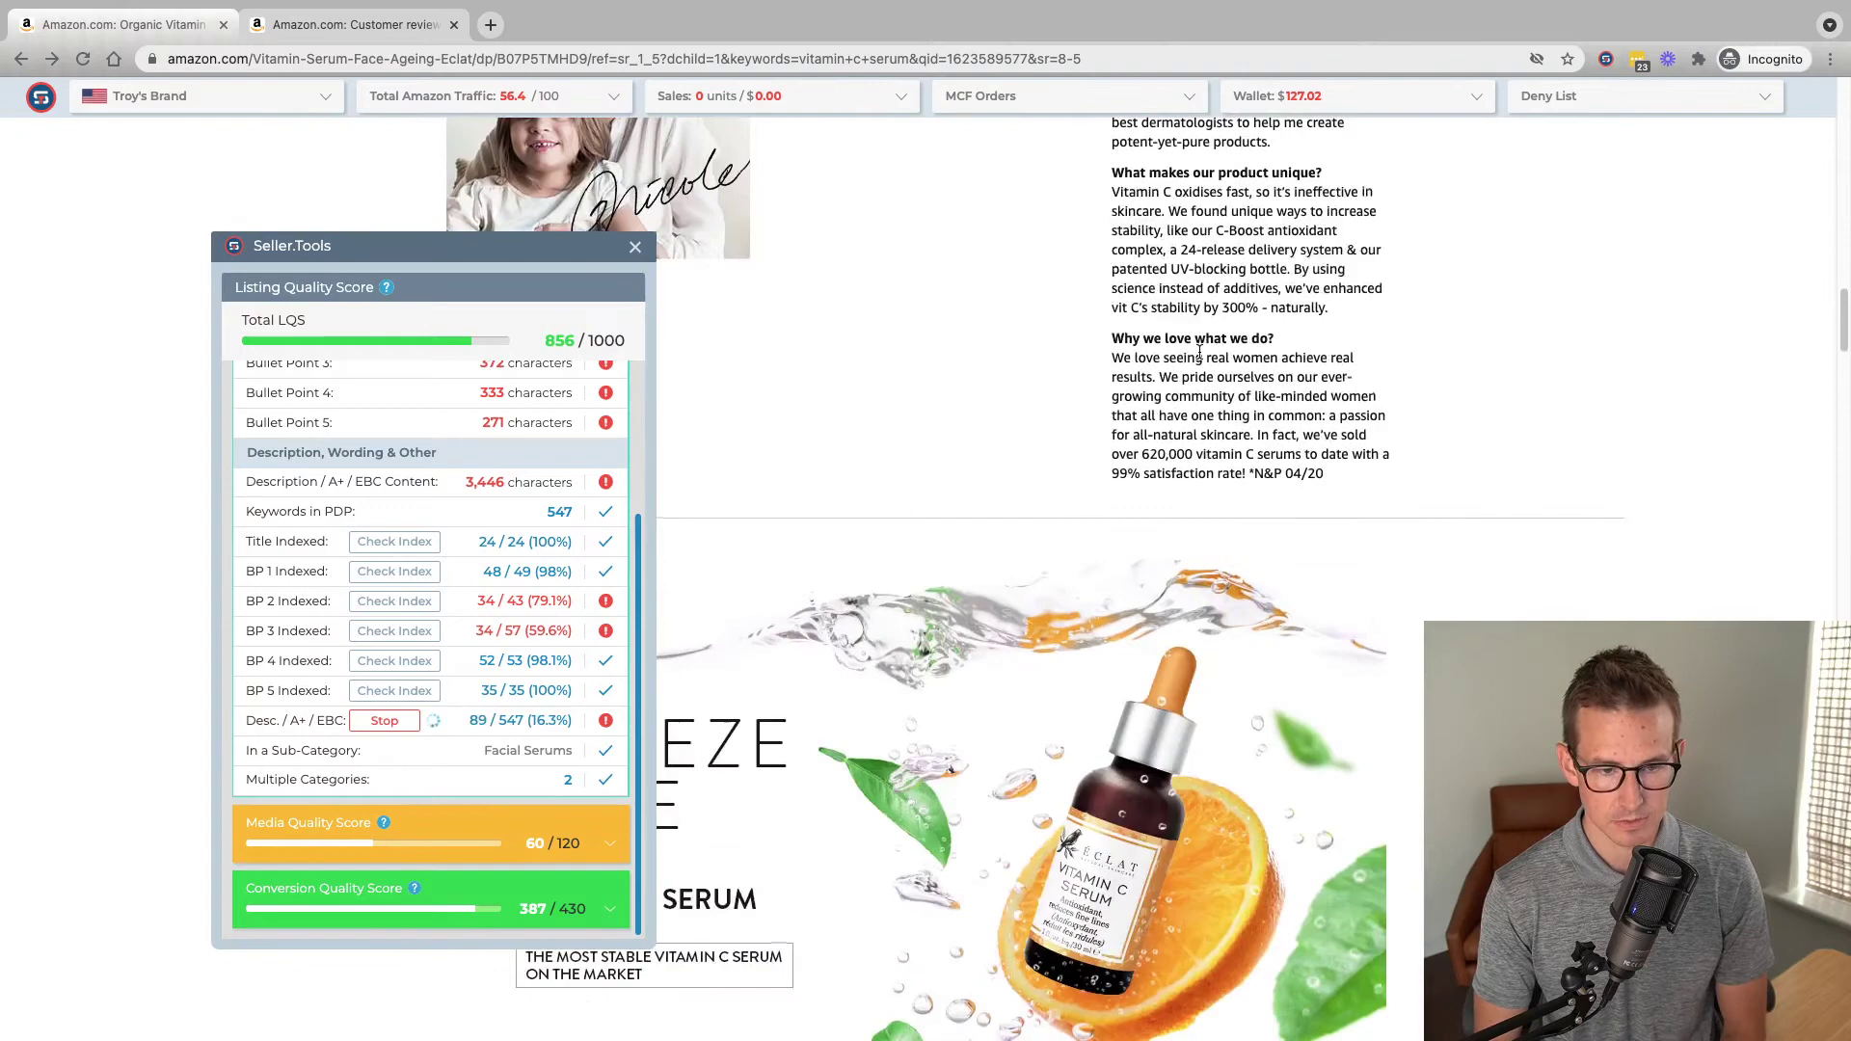
scroll(1201, 359, down, 8)
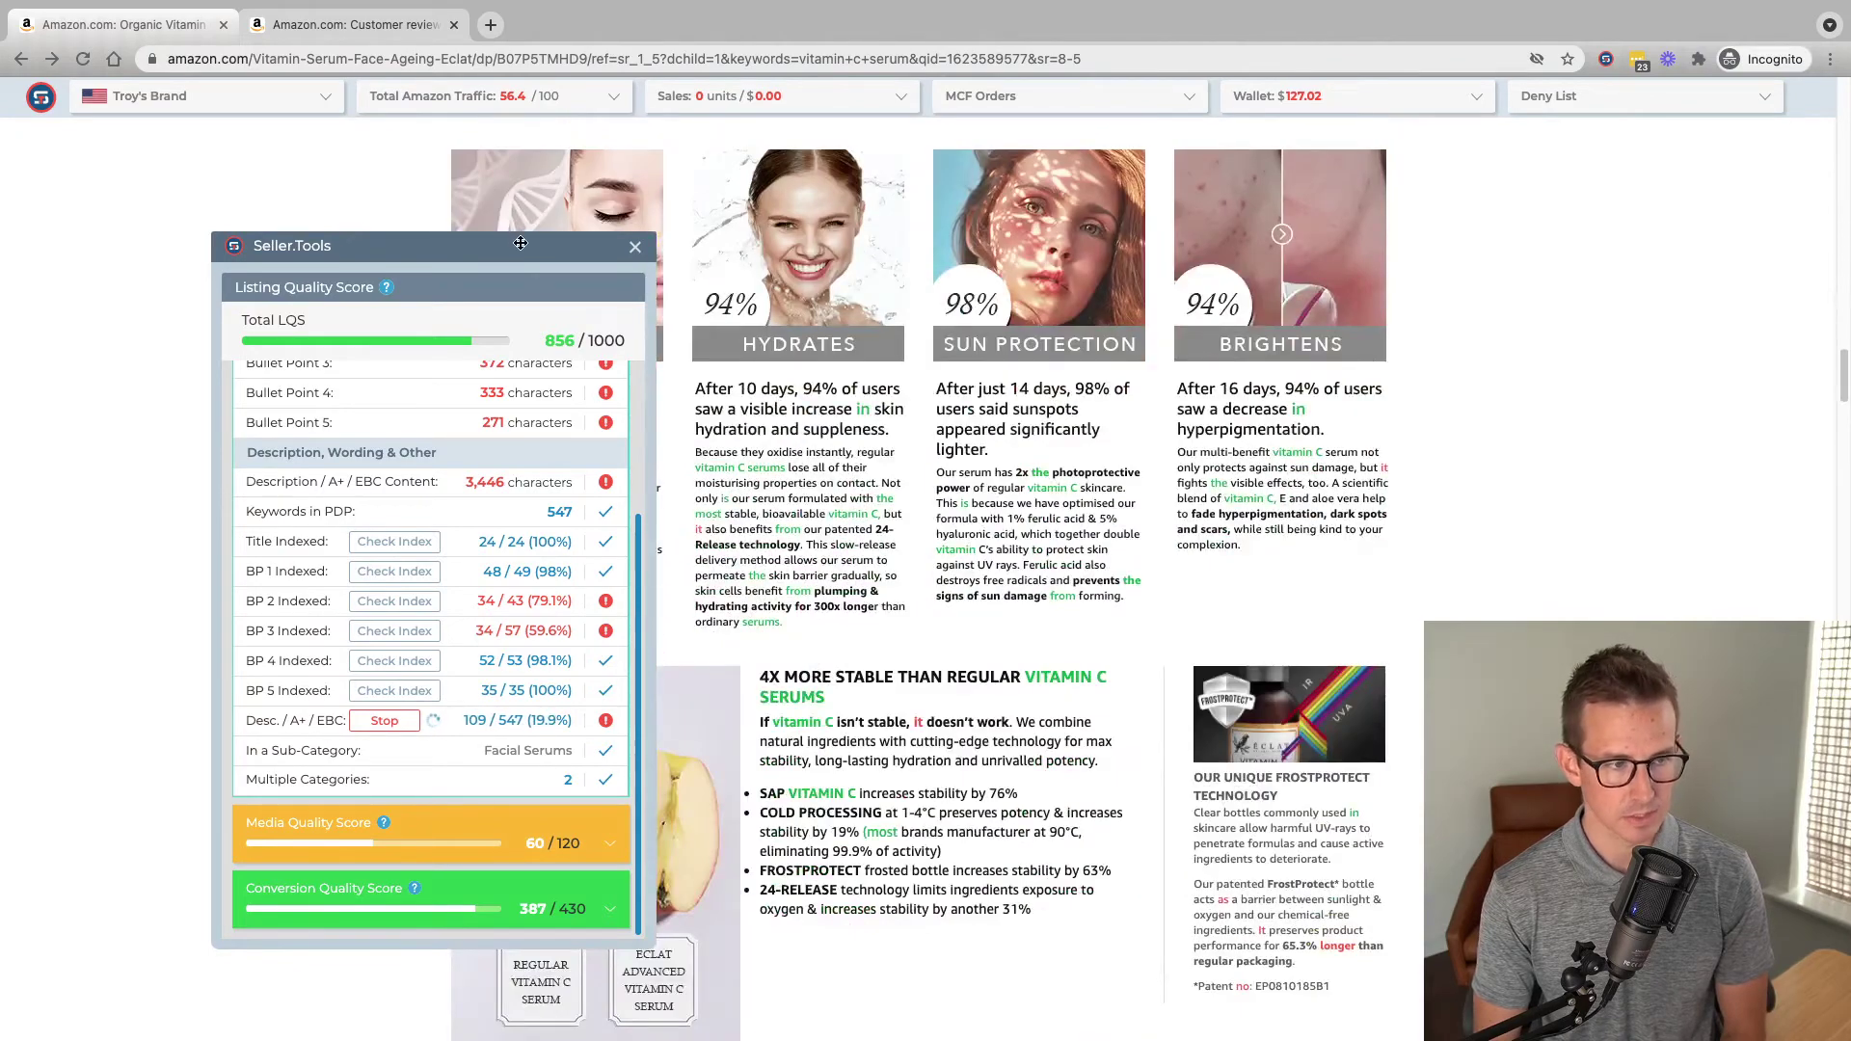
Skim the A+ content, move the score panel to the left edge, and return to the product header
drag(517, 244, 333, 264)
scroll(1295, 324, down, 2)
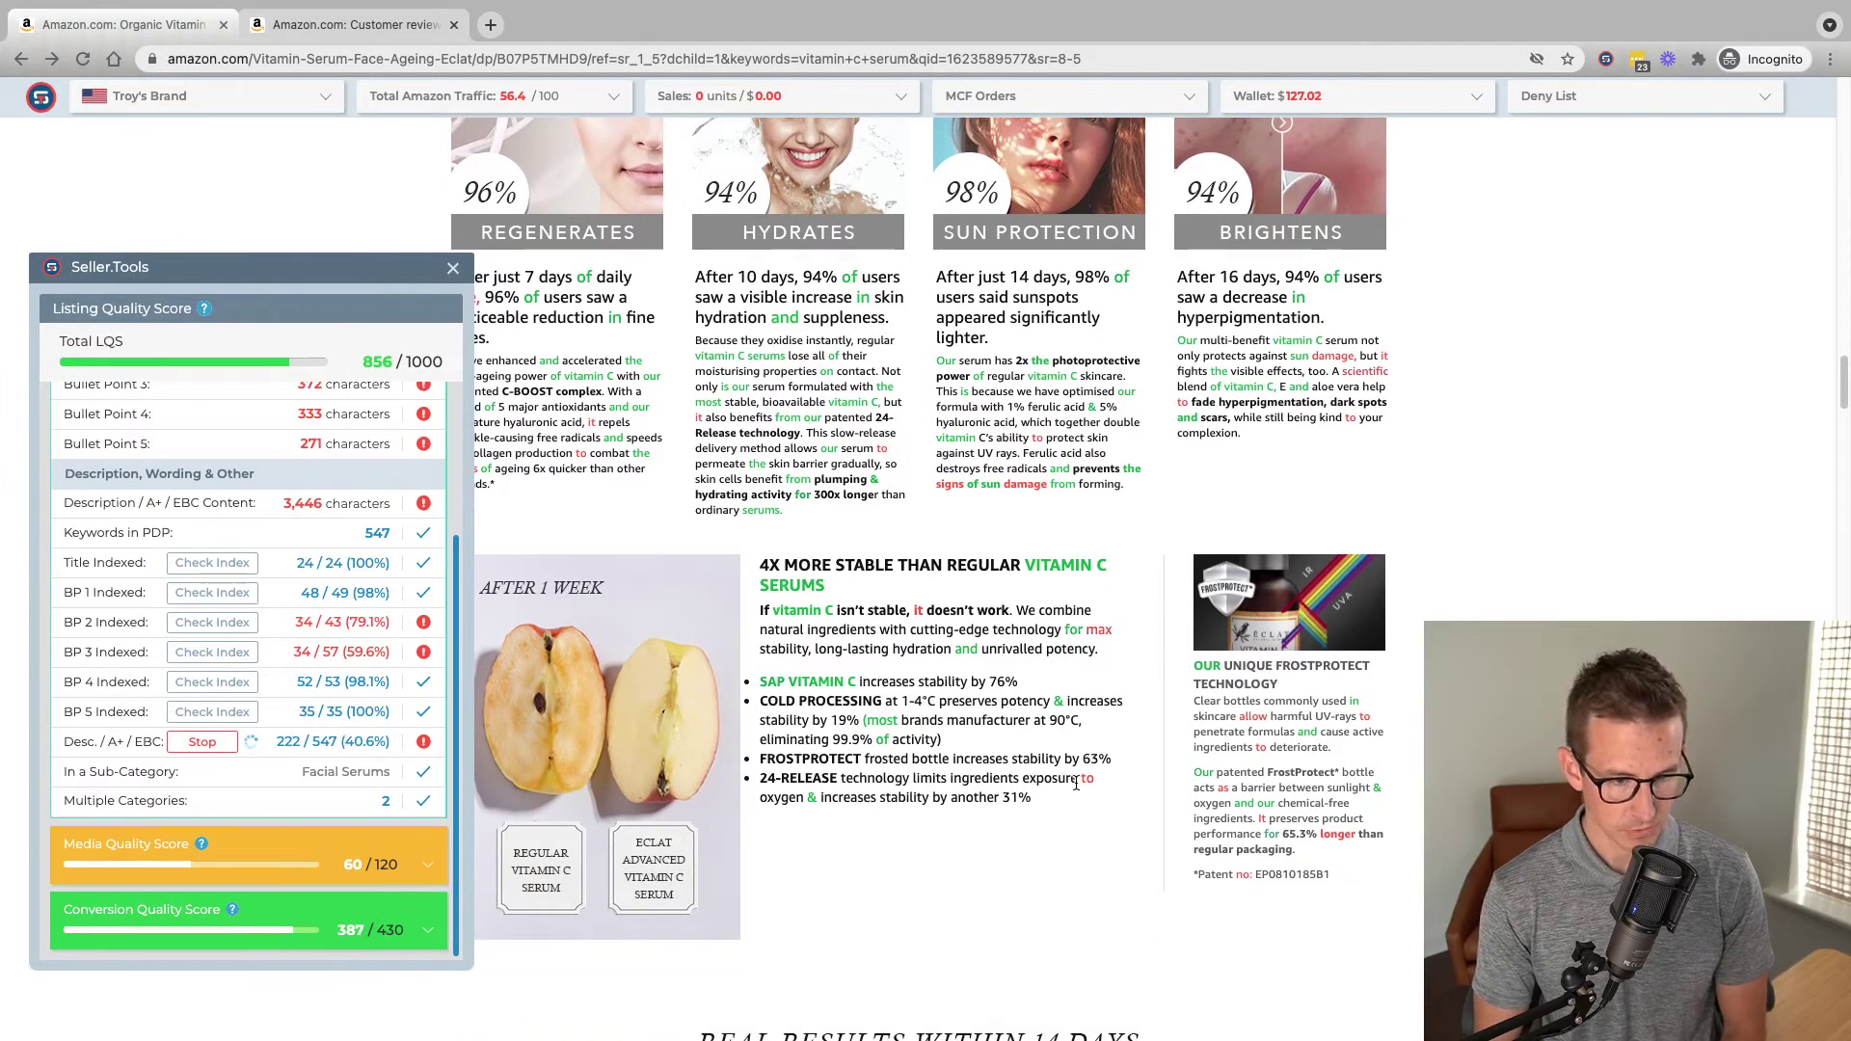
scroll(1075, 513, down, 4)
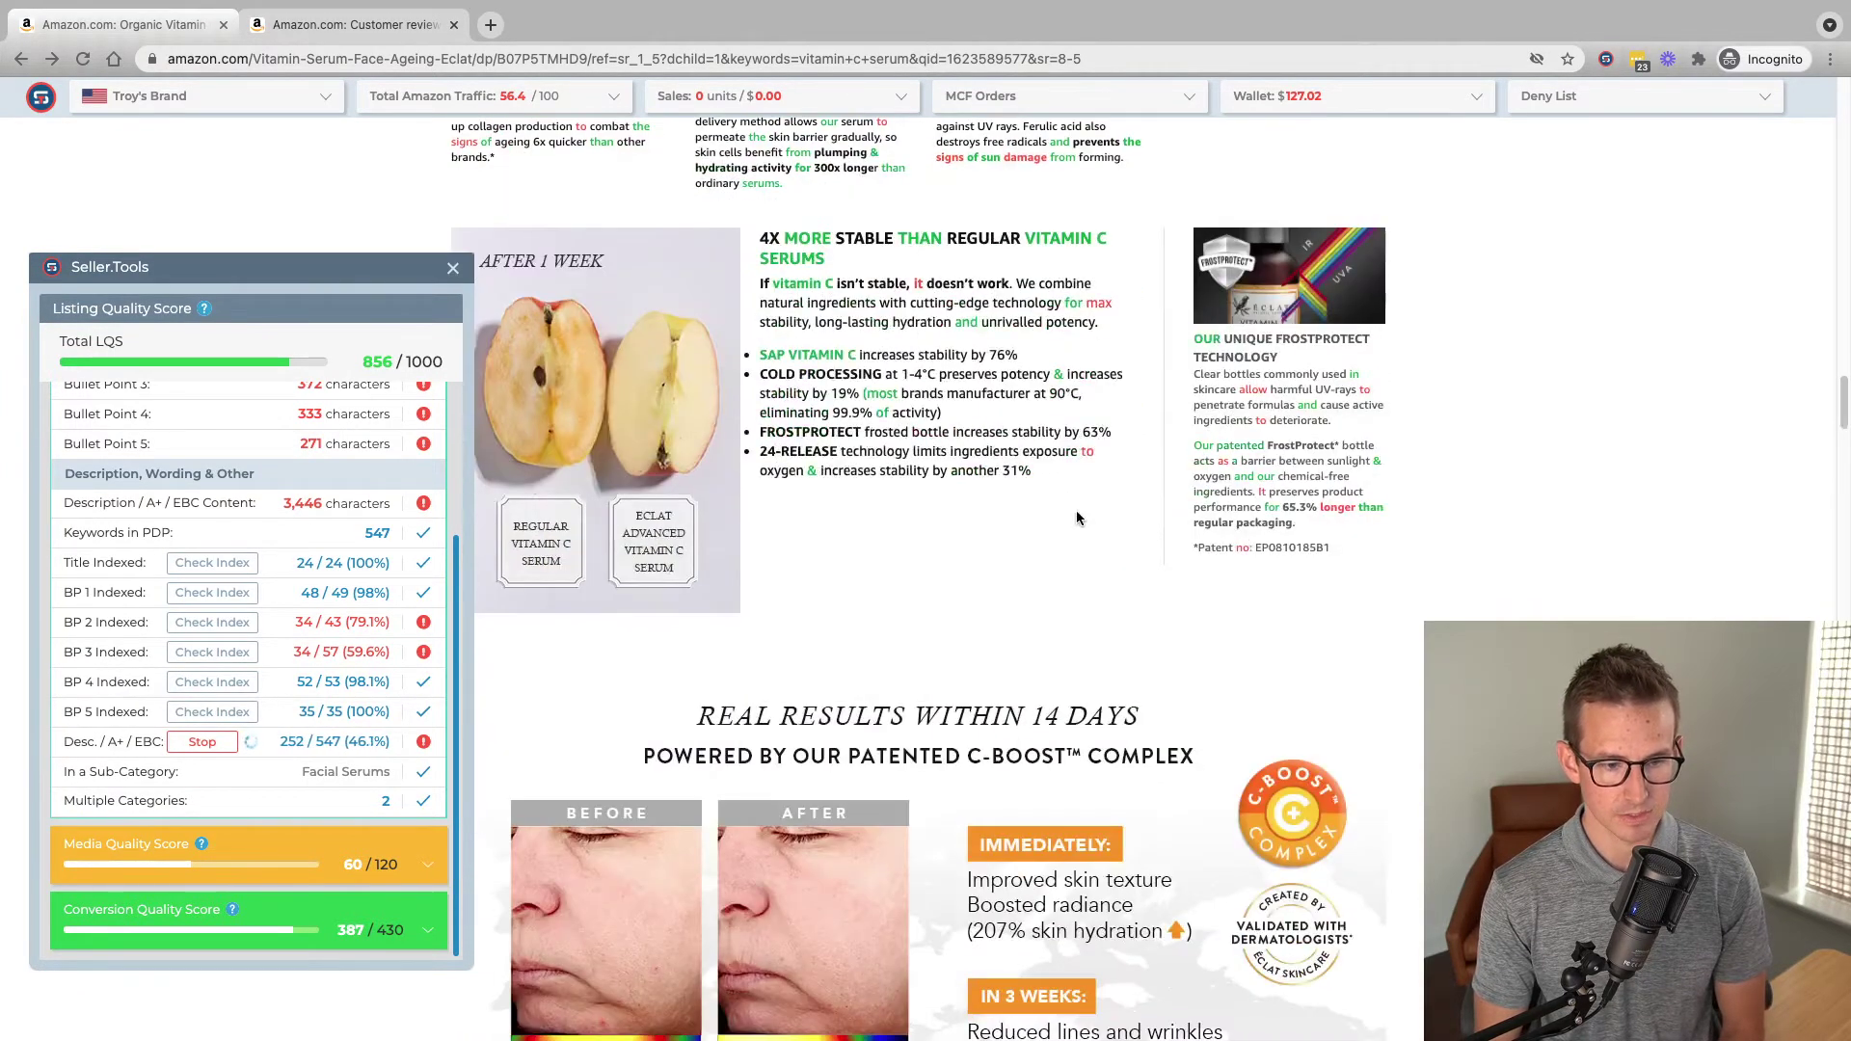
scroll(1076, 518, up, 3)
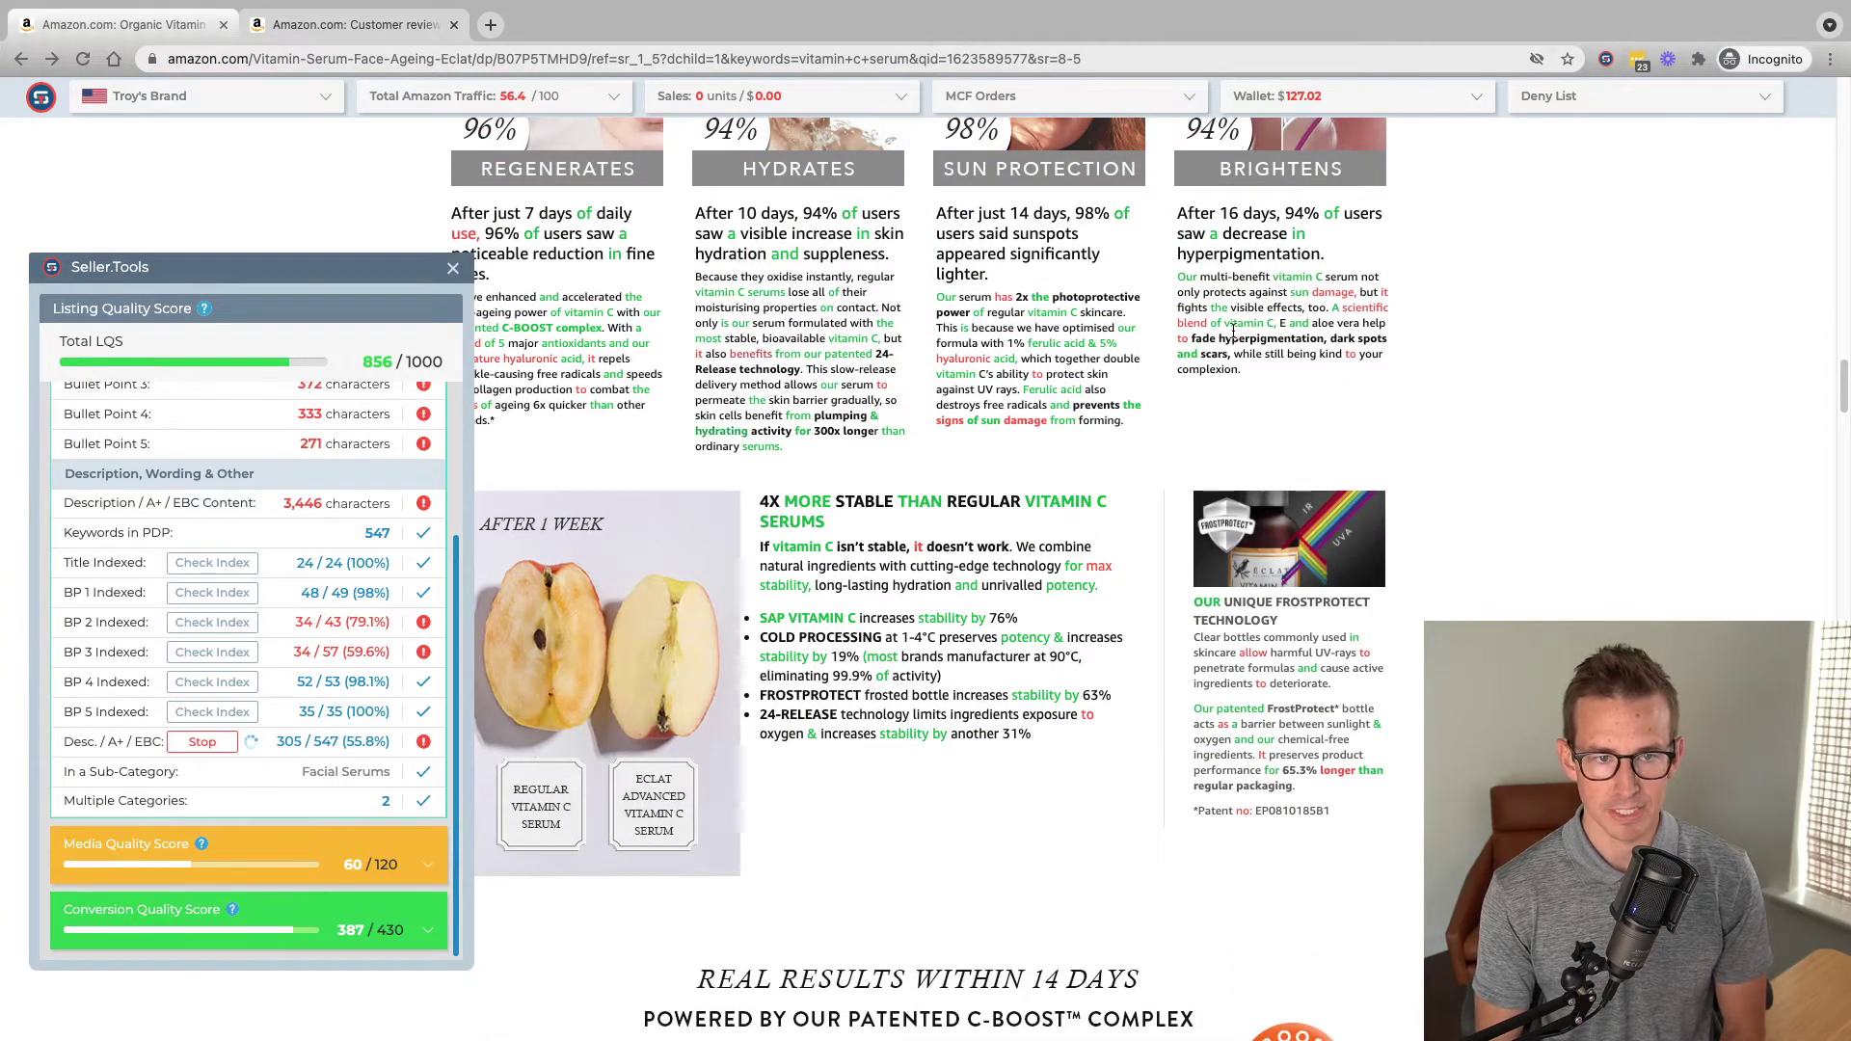
scroll(1061, 405, down, 1)
drag(394, 259, 344, 239)
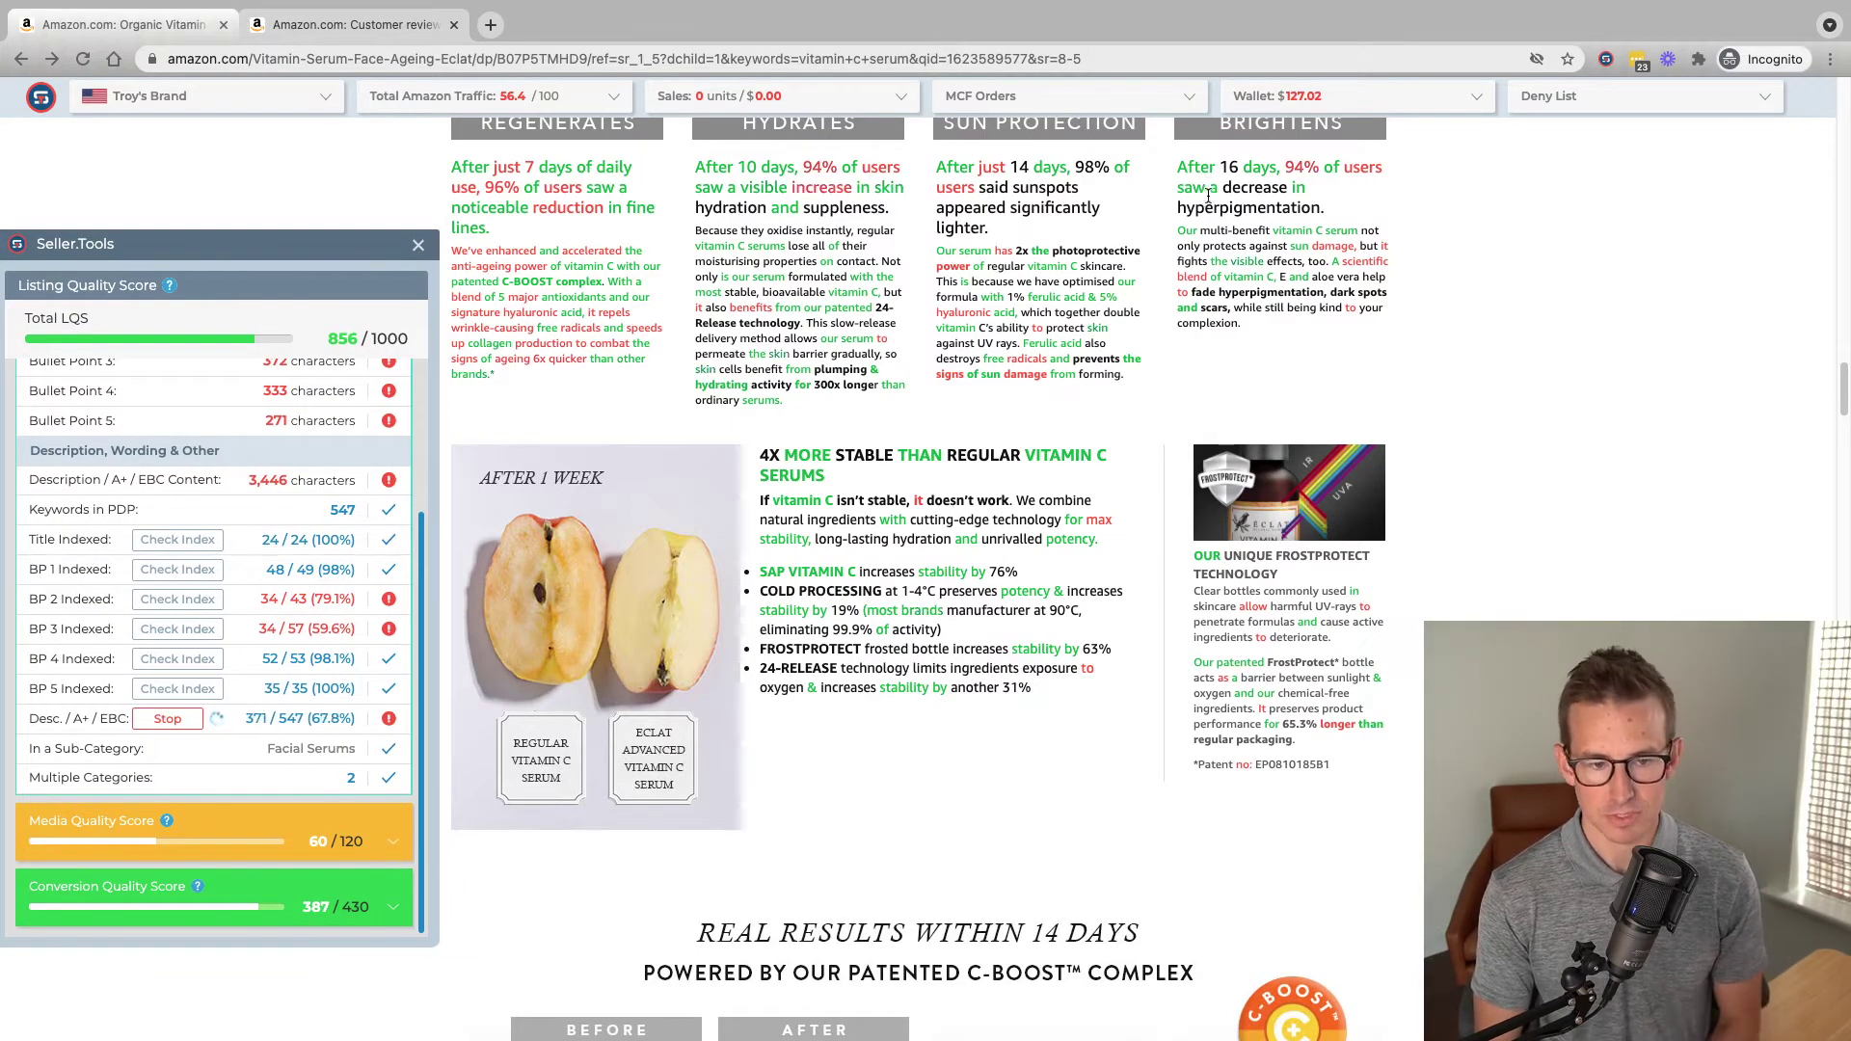
scroll(1210, 188, down, 3)
scroll(1214, 196, down, 16)
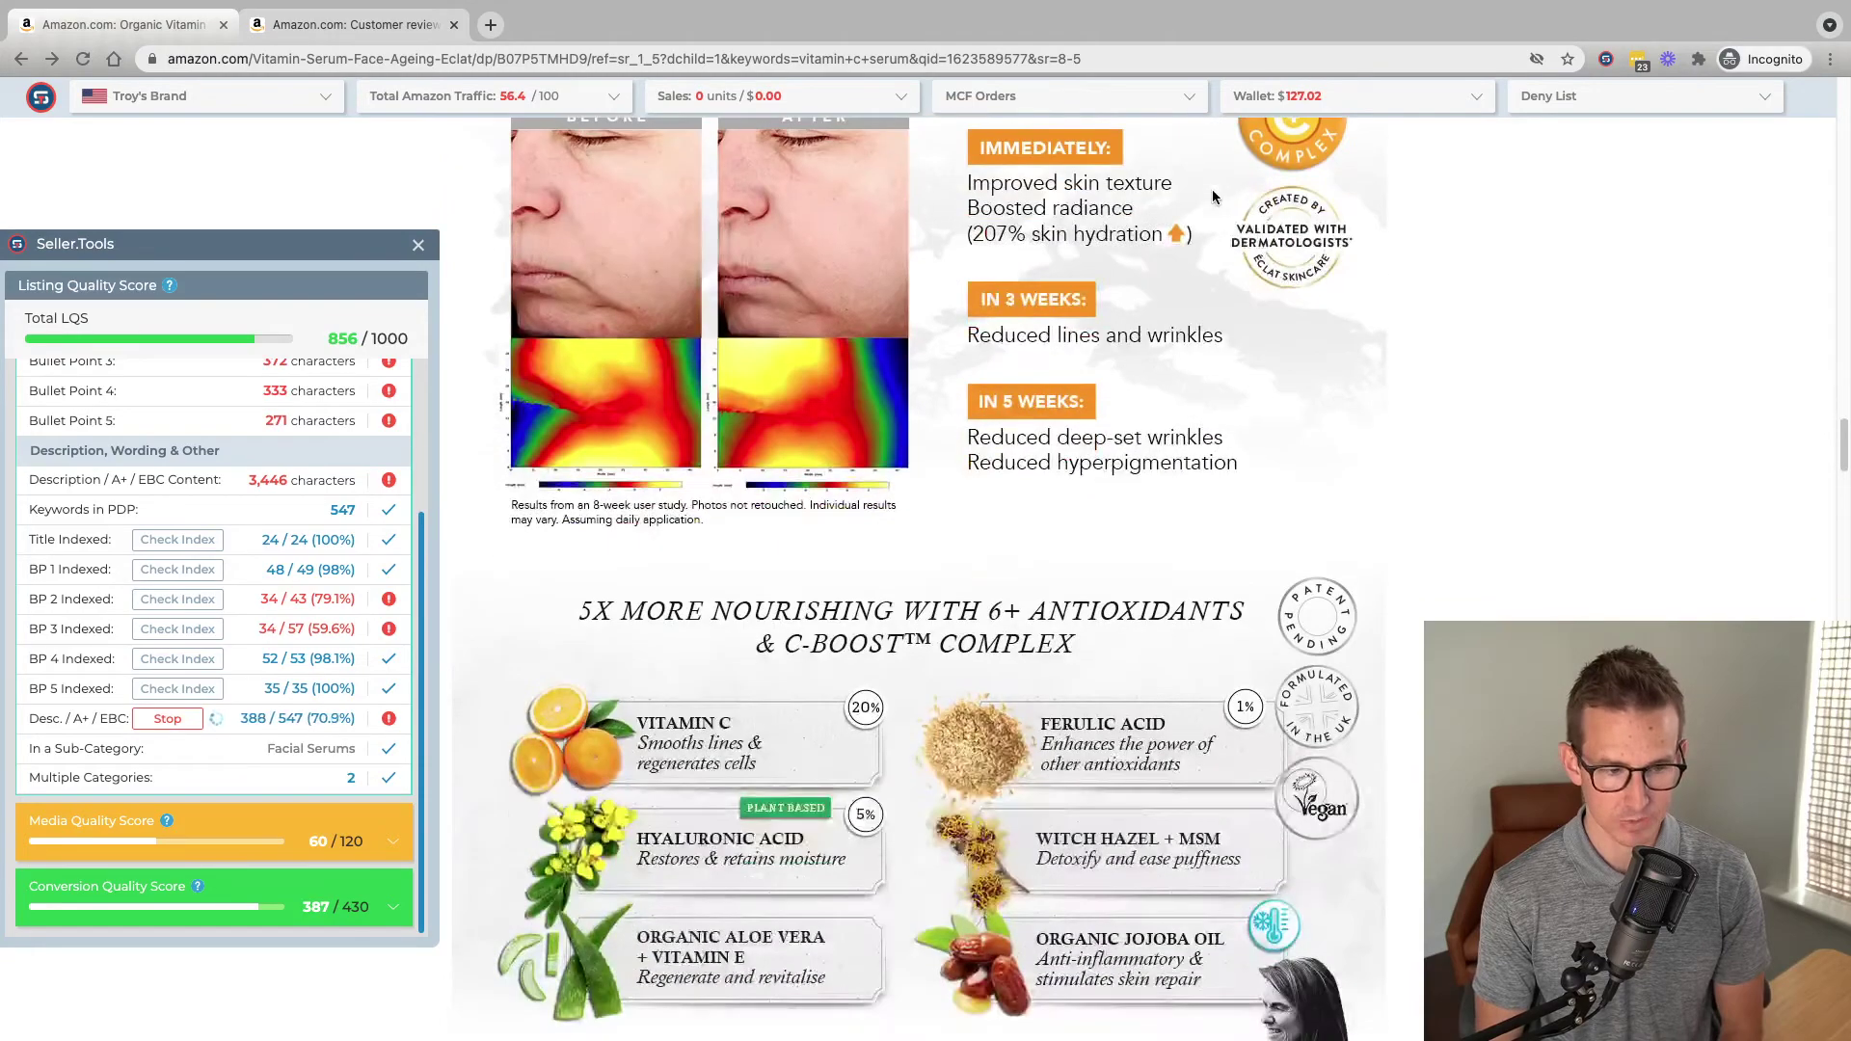
scroll(1212, 197, up, 15)
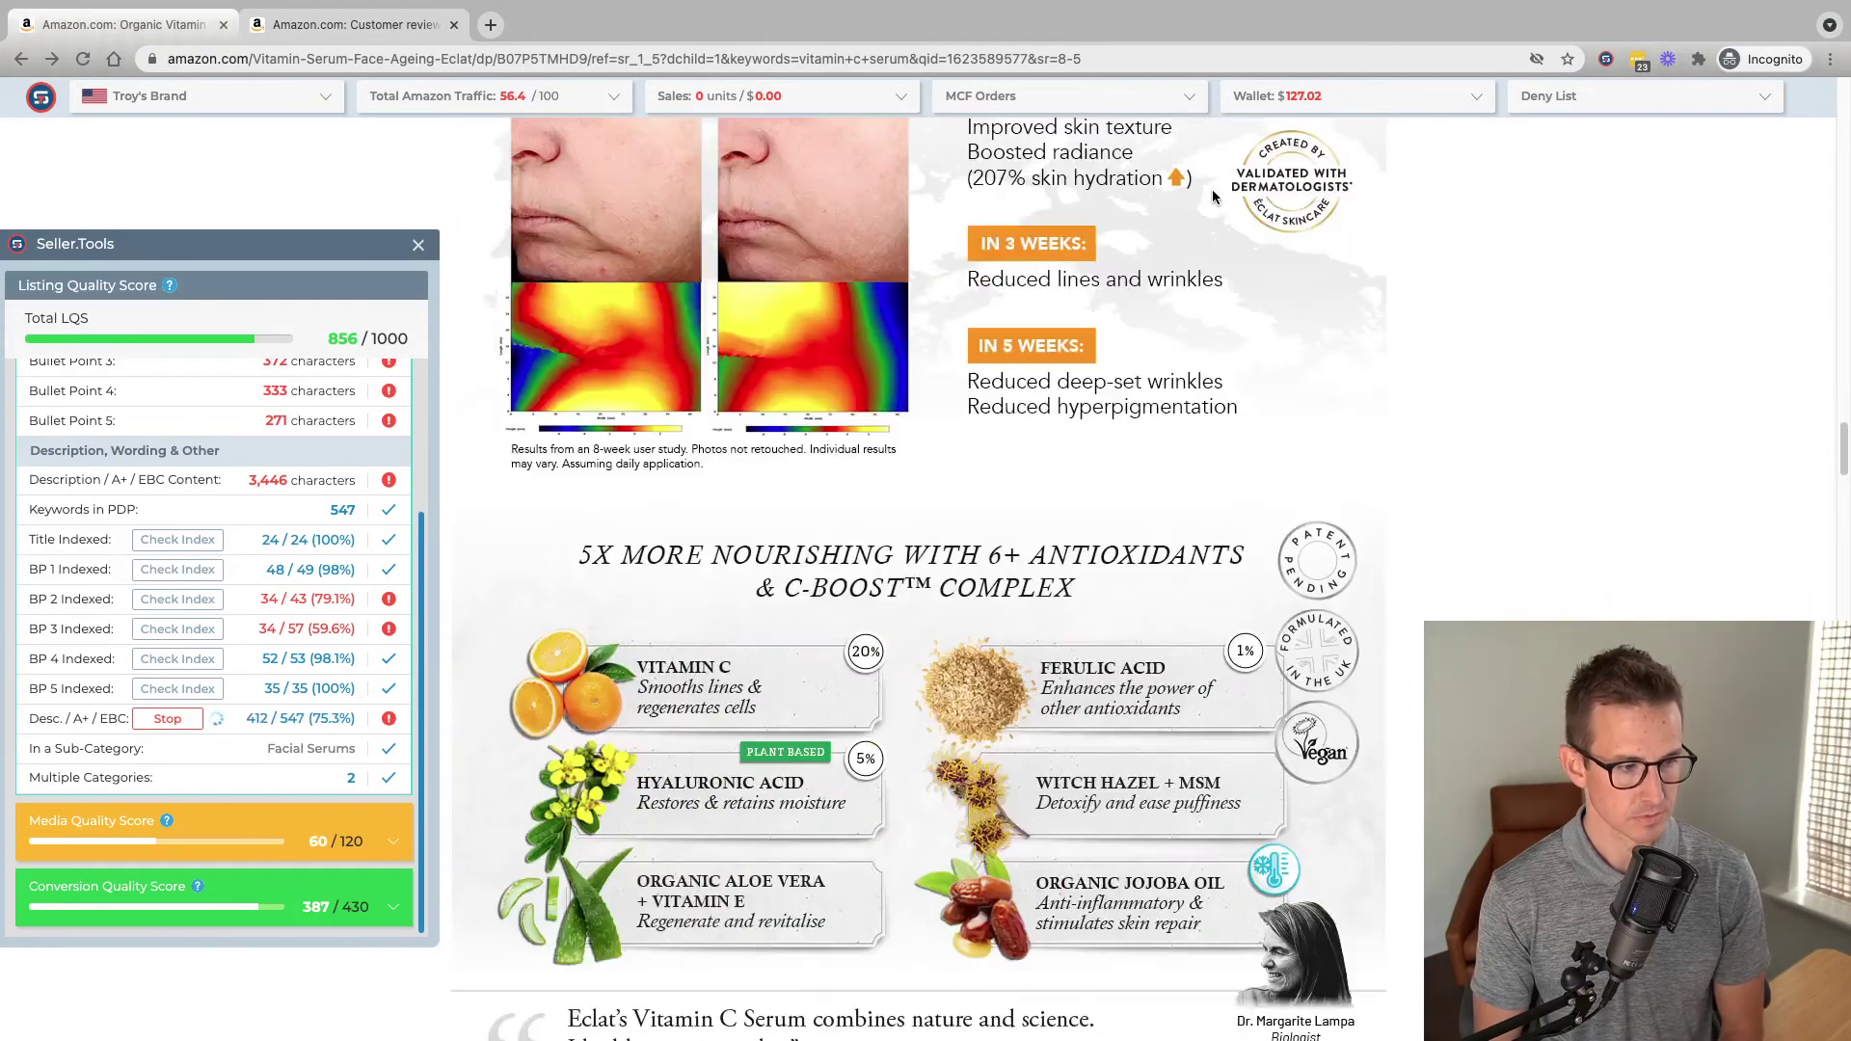
scroll(1211, 196, up, 10)
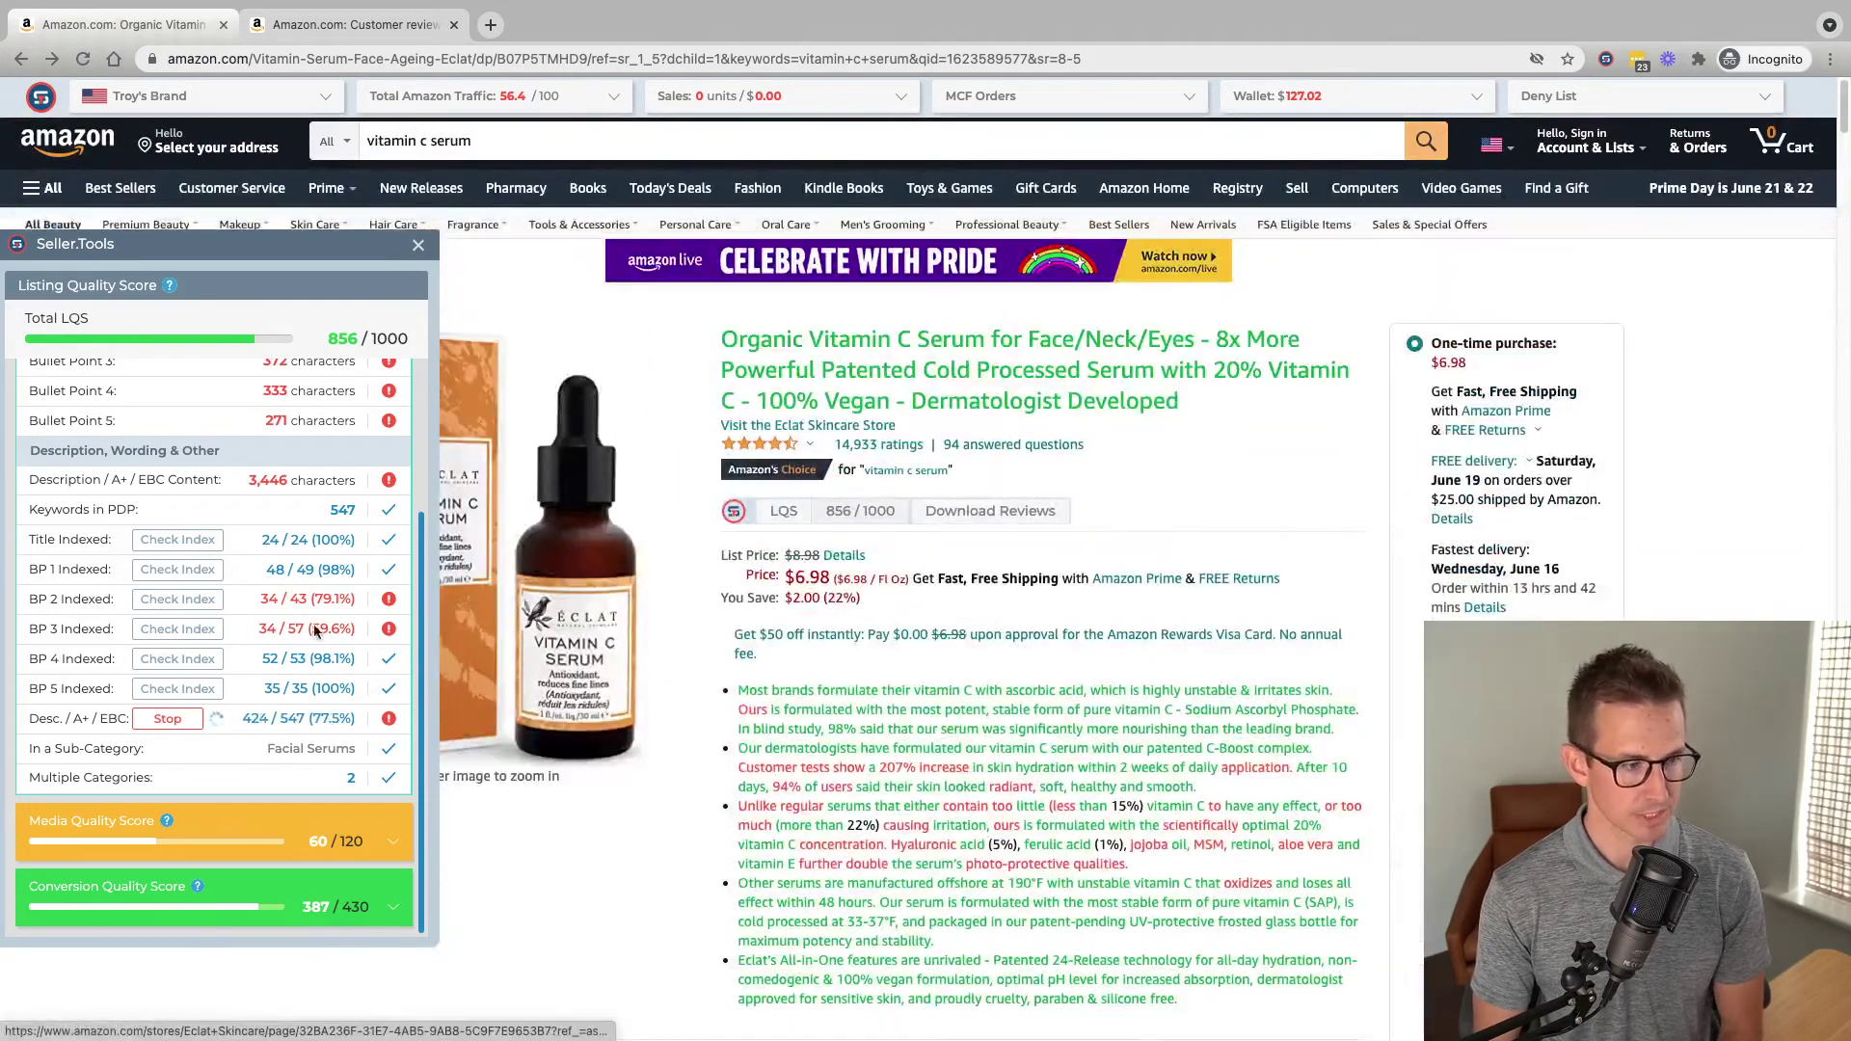
Shift the quality panel right off the page edge and scroll back to the Keyword Quality Score section
drag(289, 243, 510, 223)
drag(289, 239, 433, 225)
scroll(466, 534, down, 1)
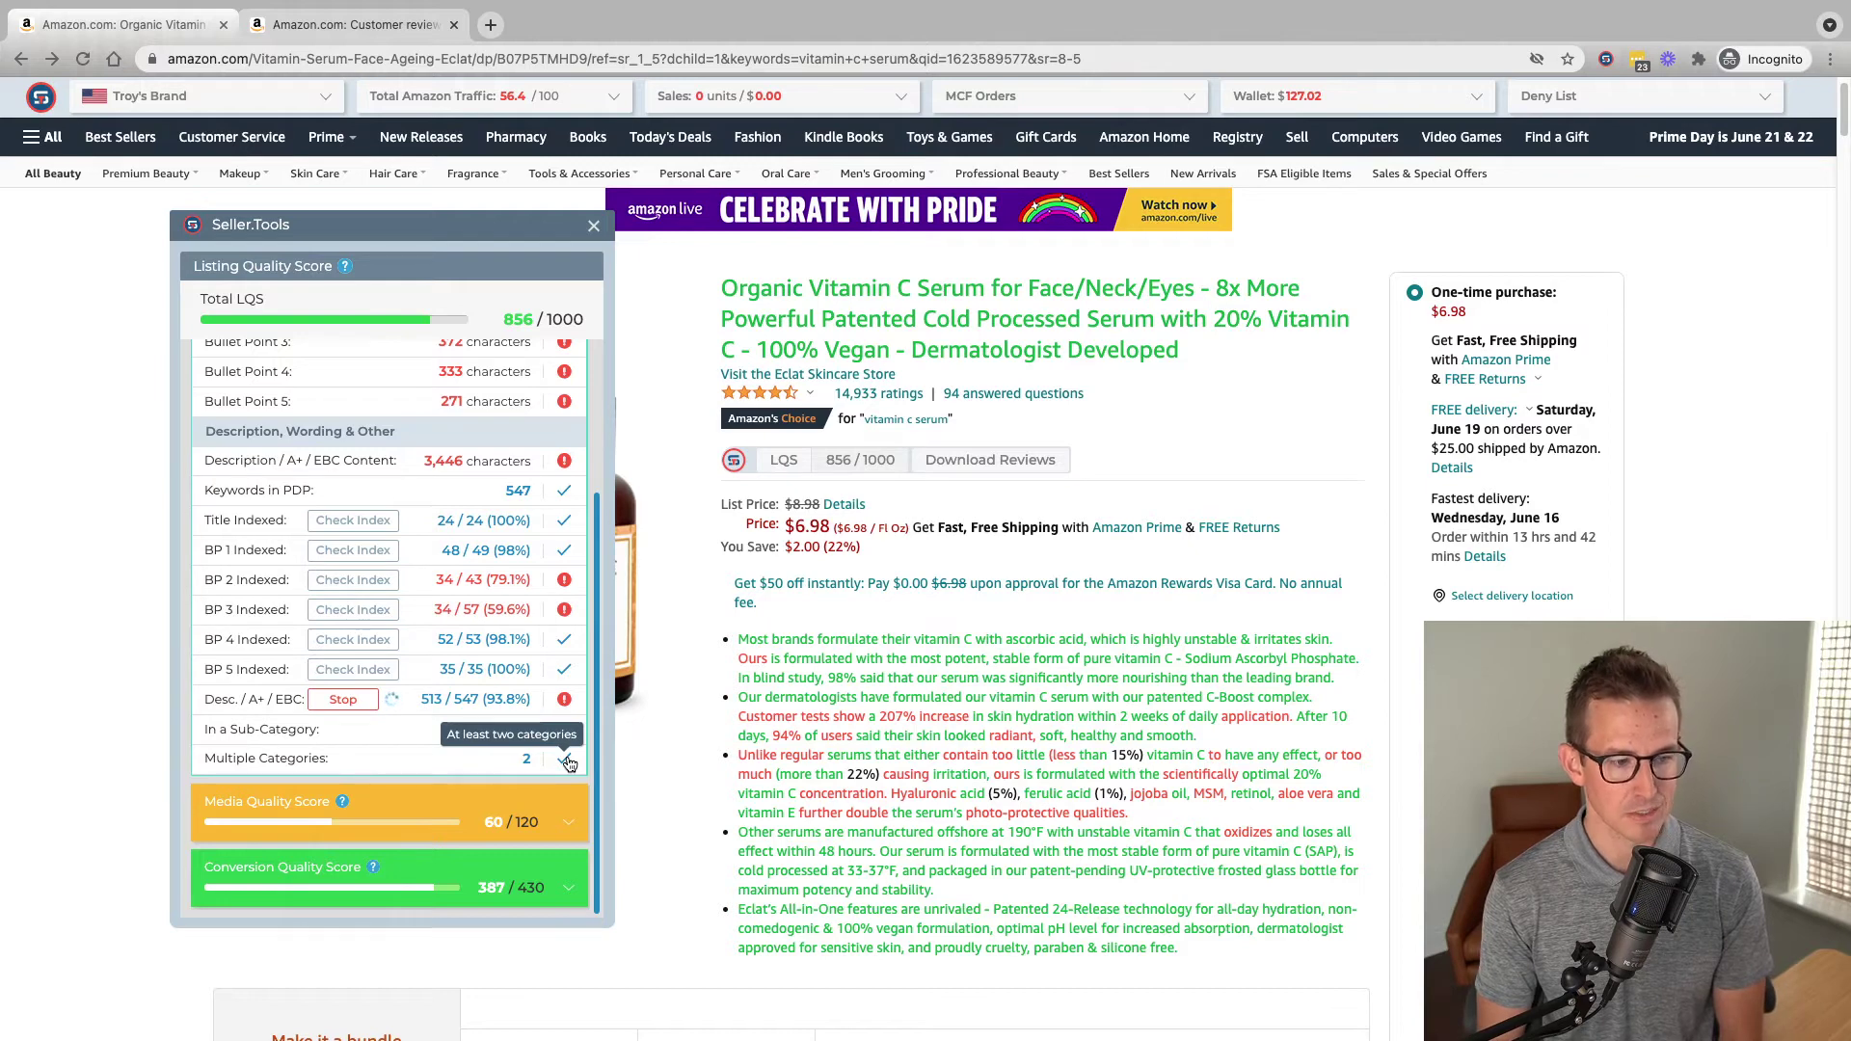
scroll(569, 761, up, 3)
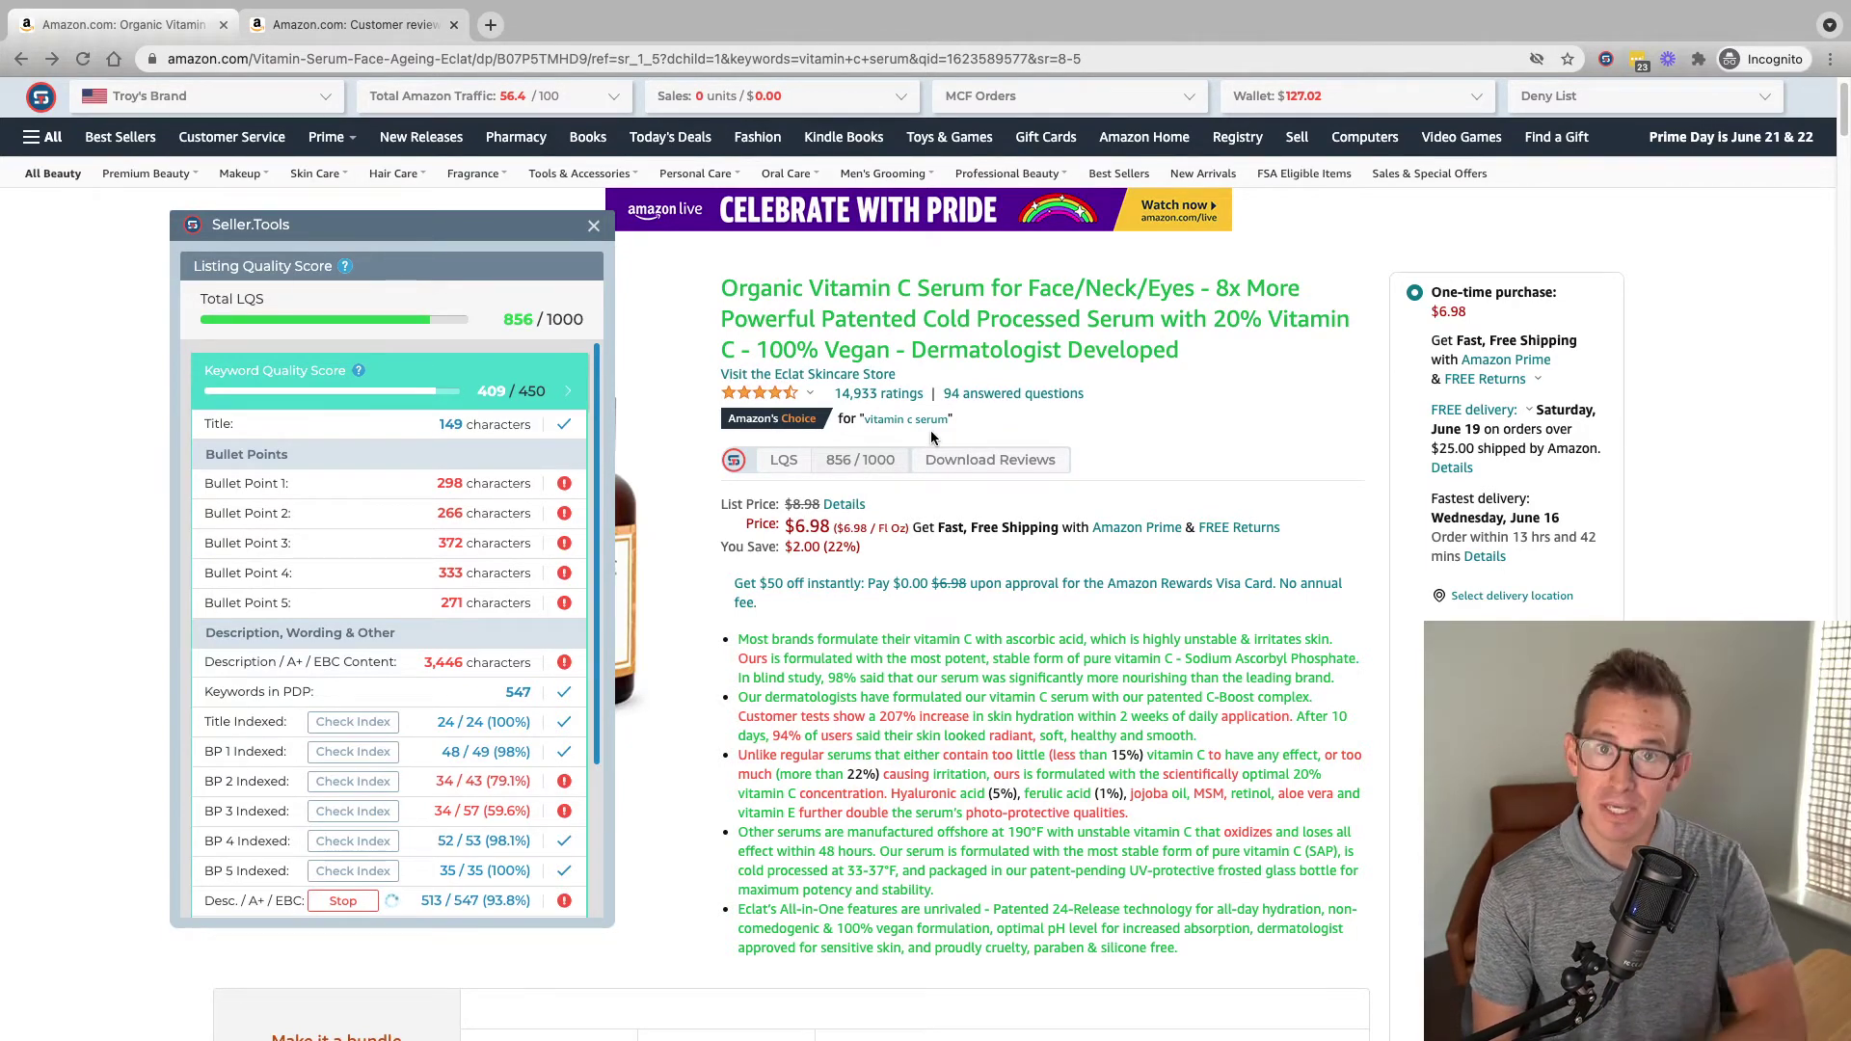
scroll(489, 483, down, 4)
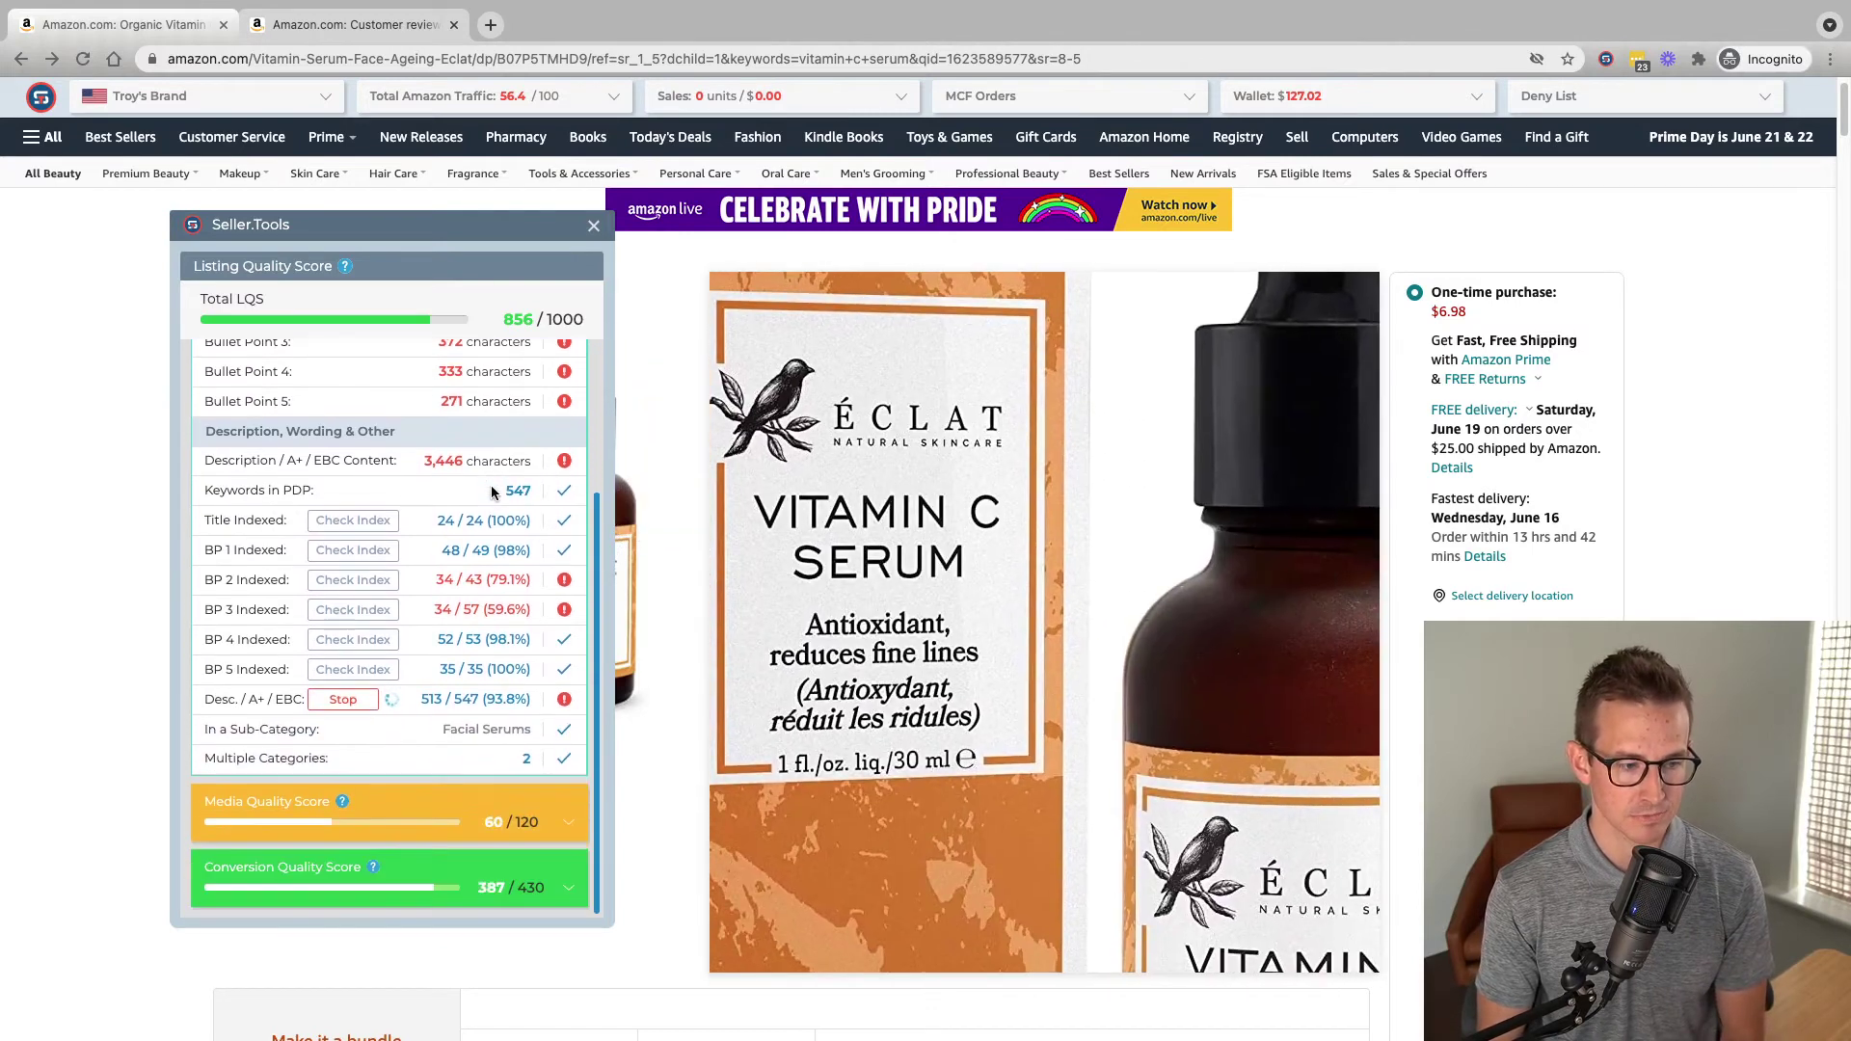
scroll(455, 525, up, 5)
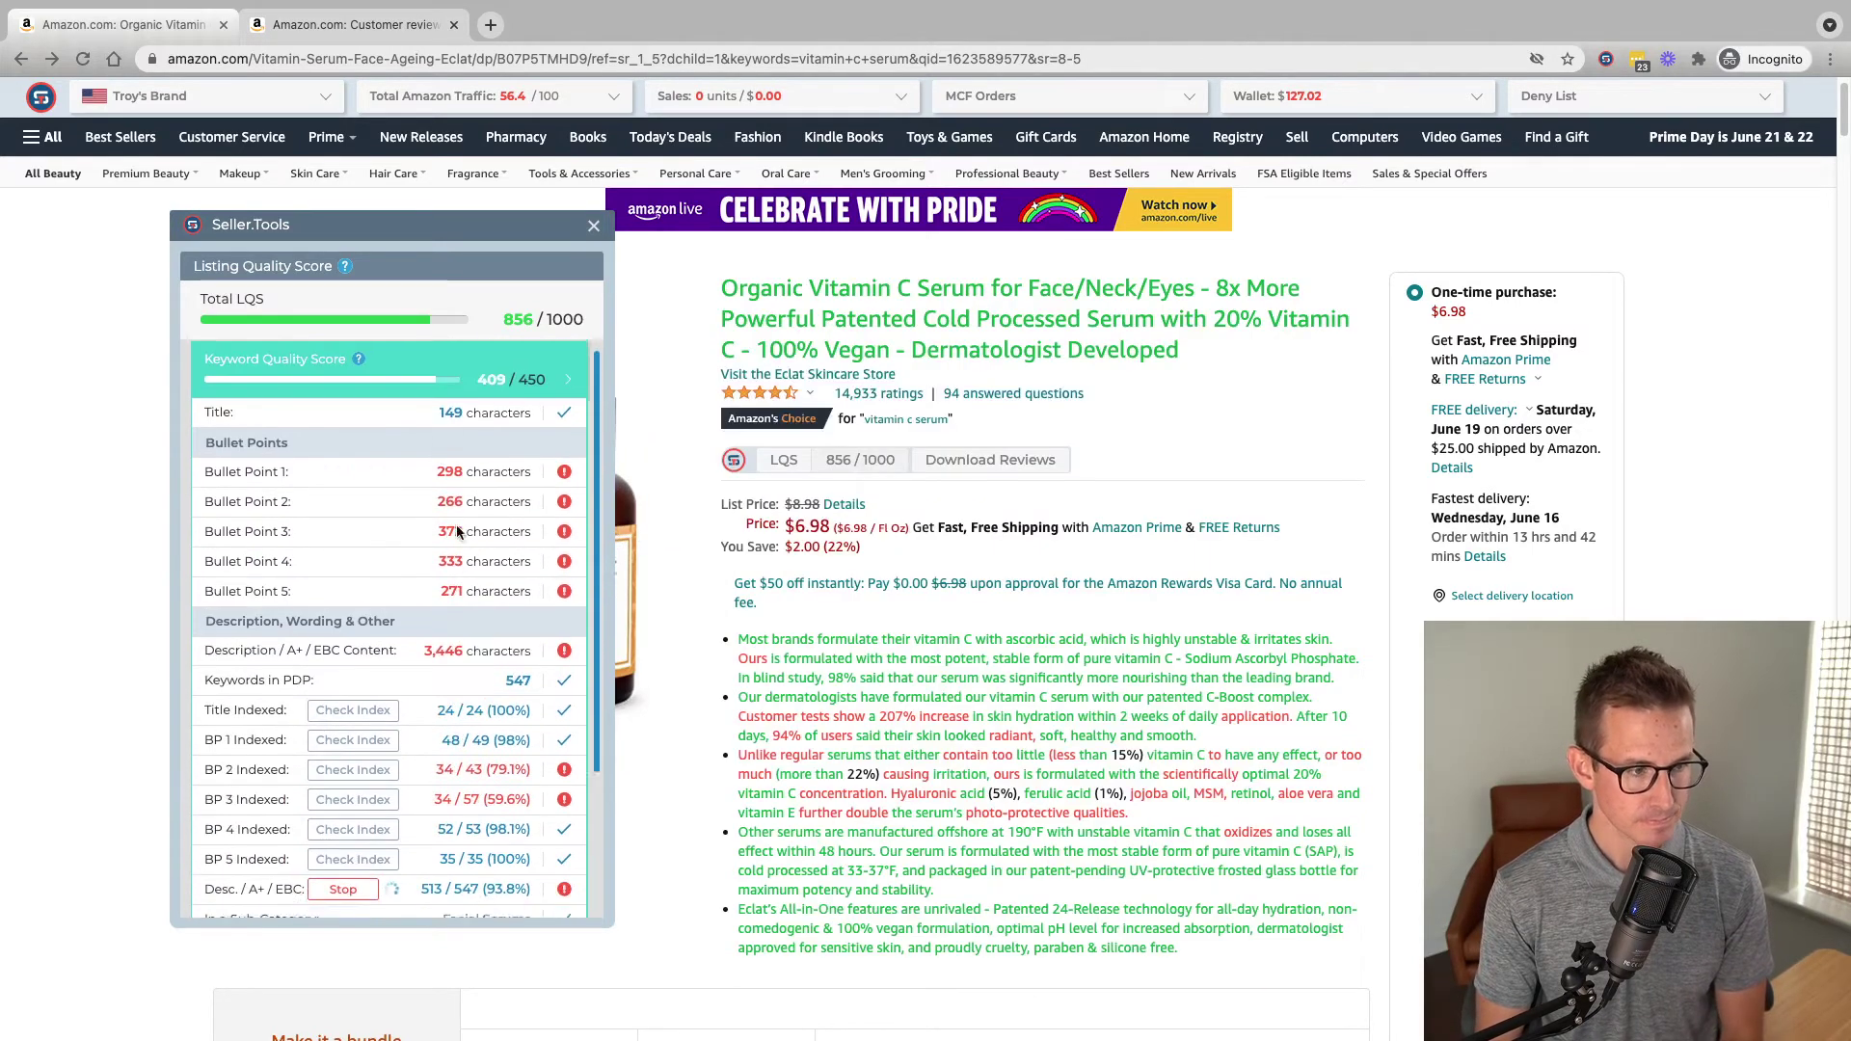
Swap to the Media Quality Score breakdown (60/120: 6/9 images, no video) beside the product images
click(436, 380)
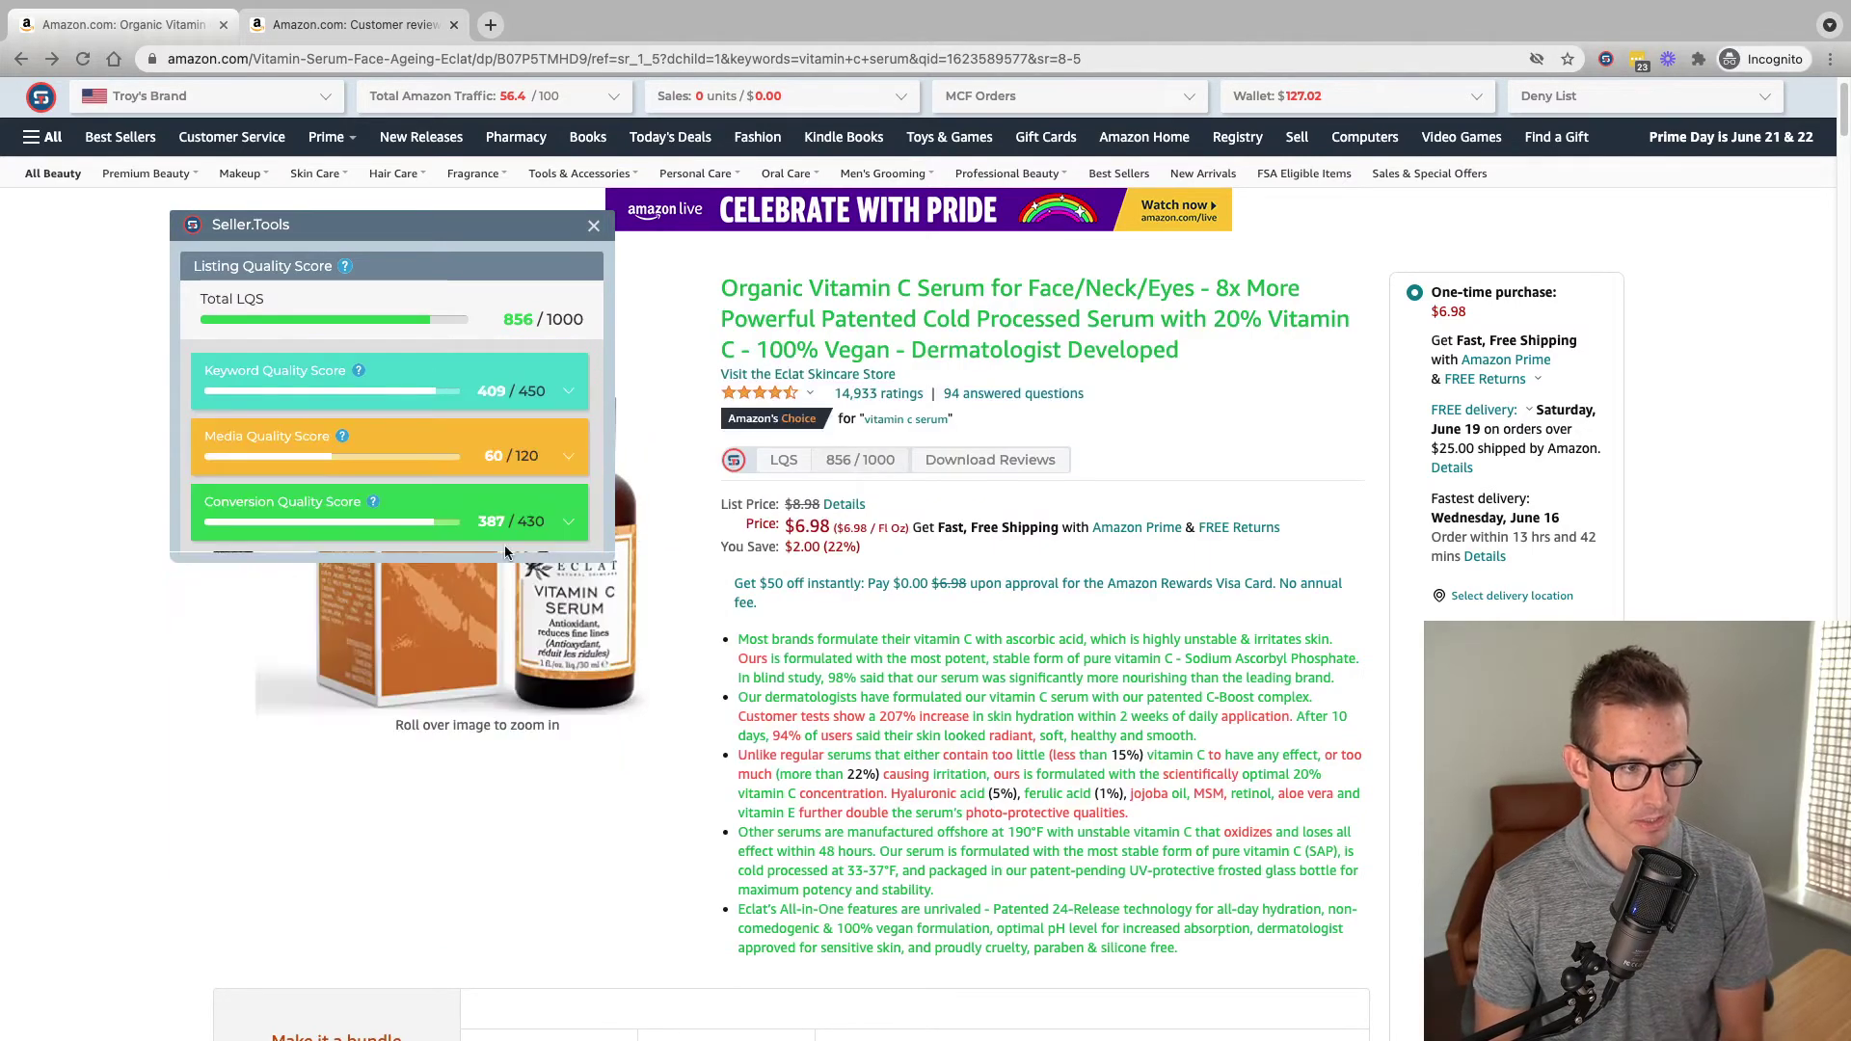
click(475, 467)
drag(474, 231, 1251, 194)
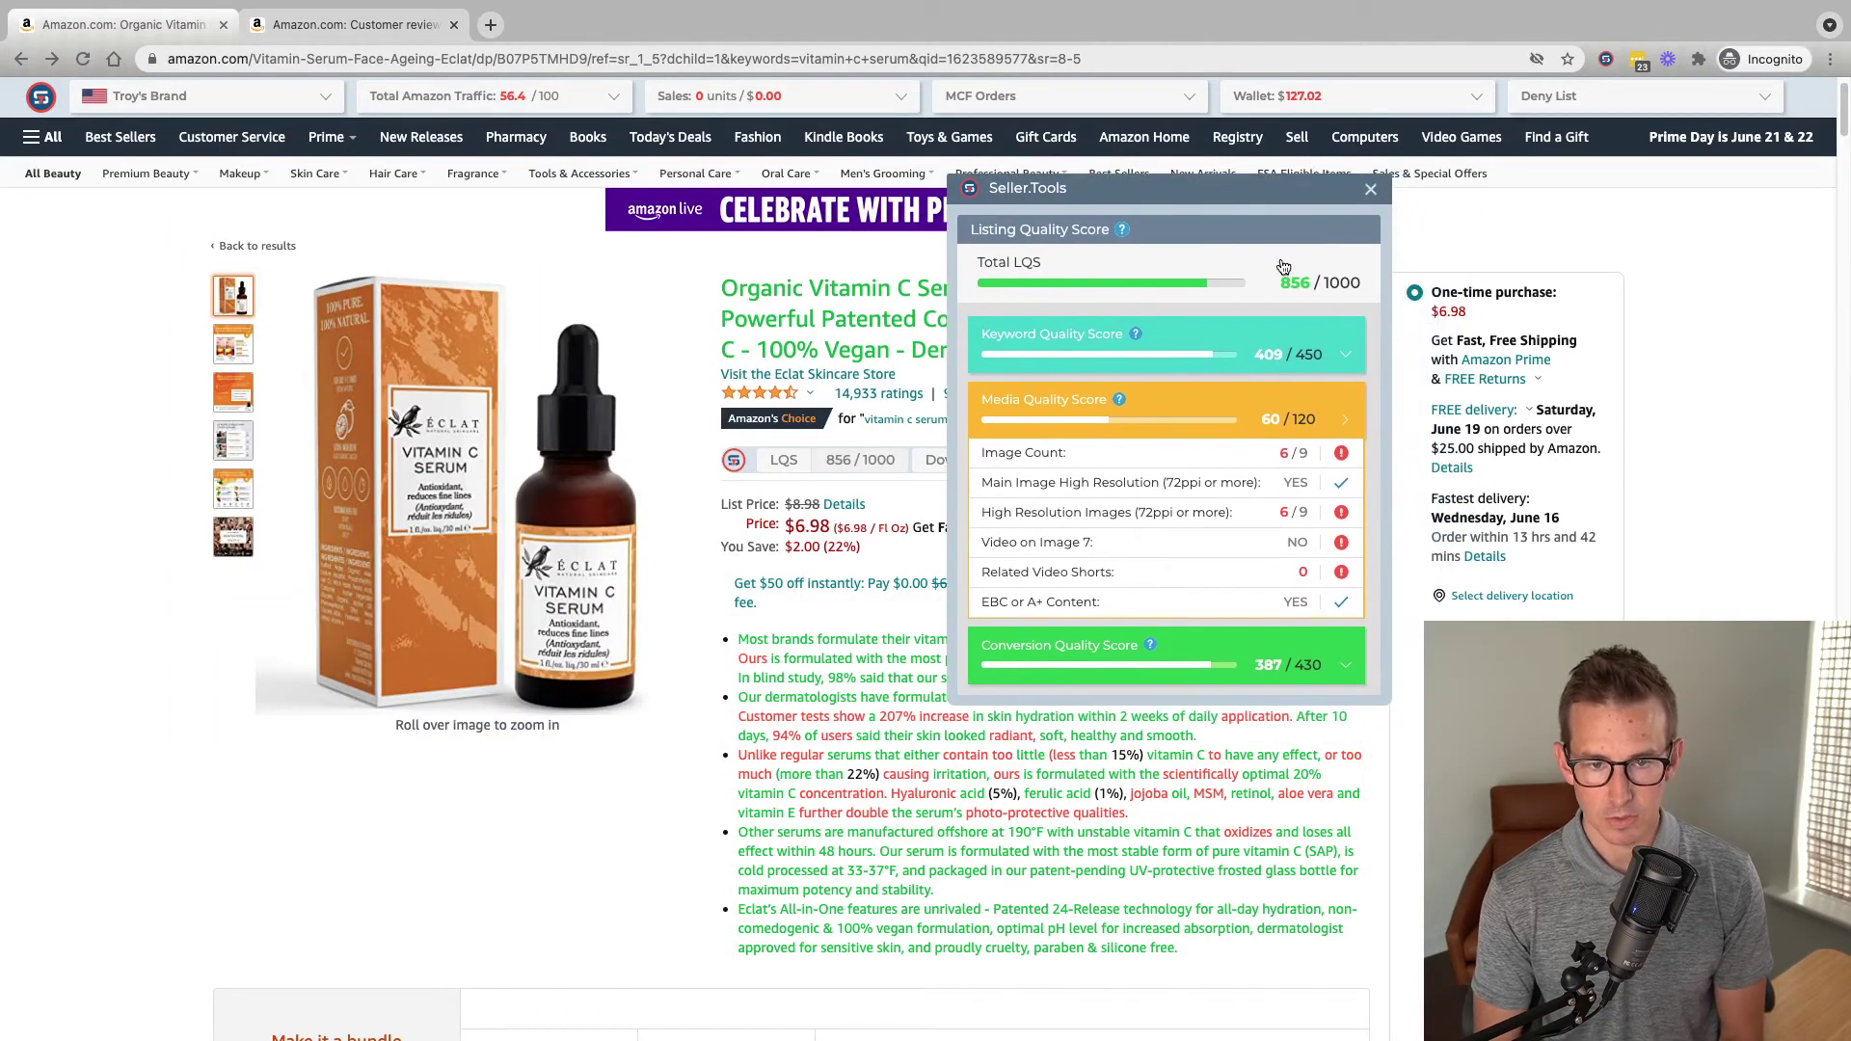
mouse_move(1349, 465)
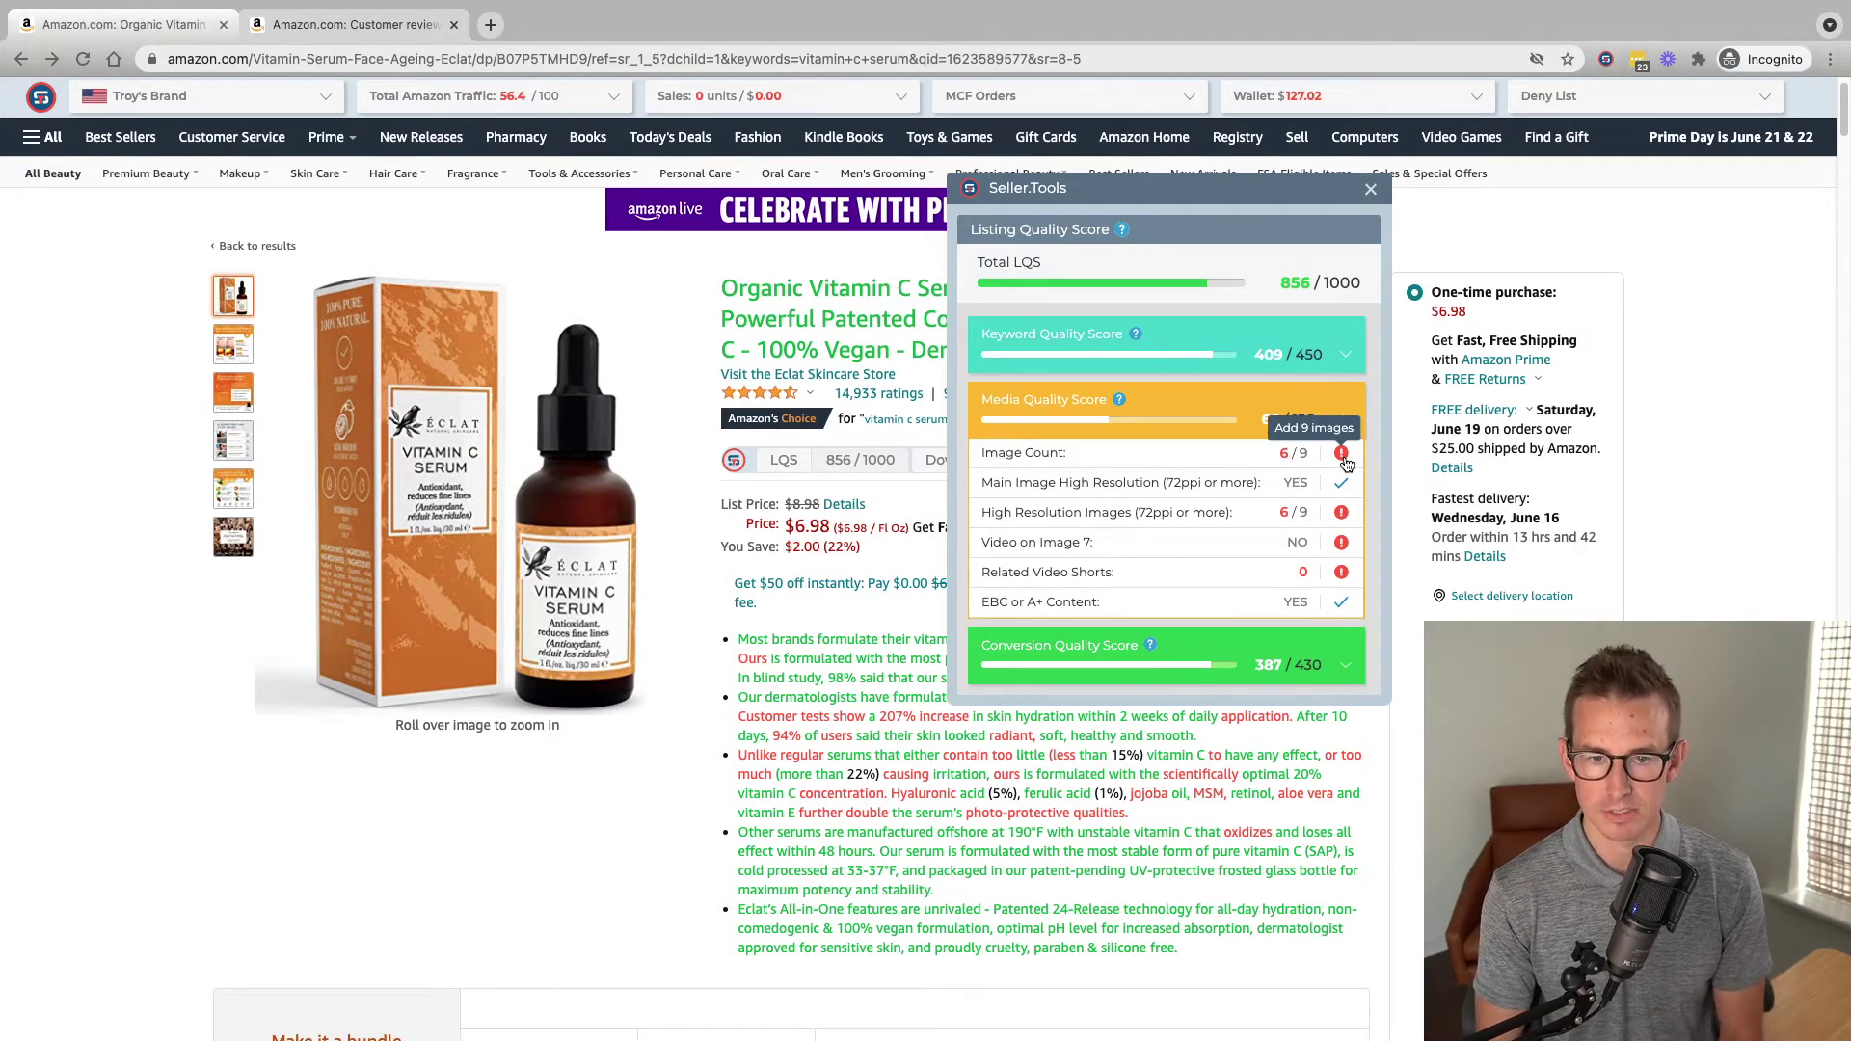
mouse_move(1343, 519)
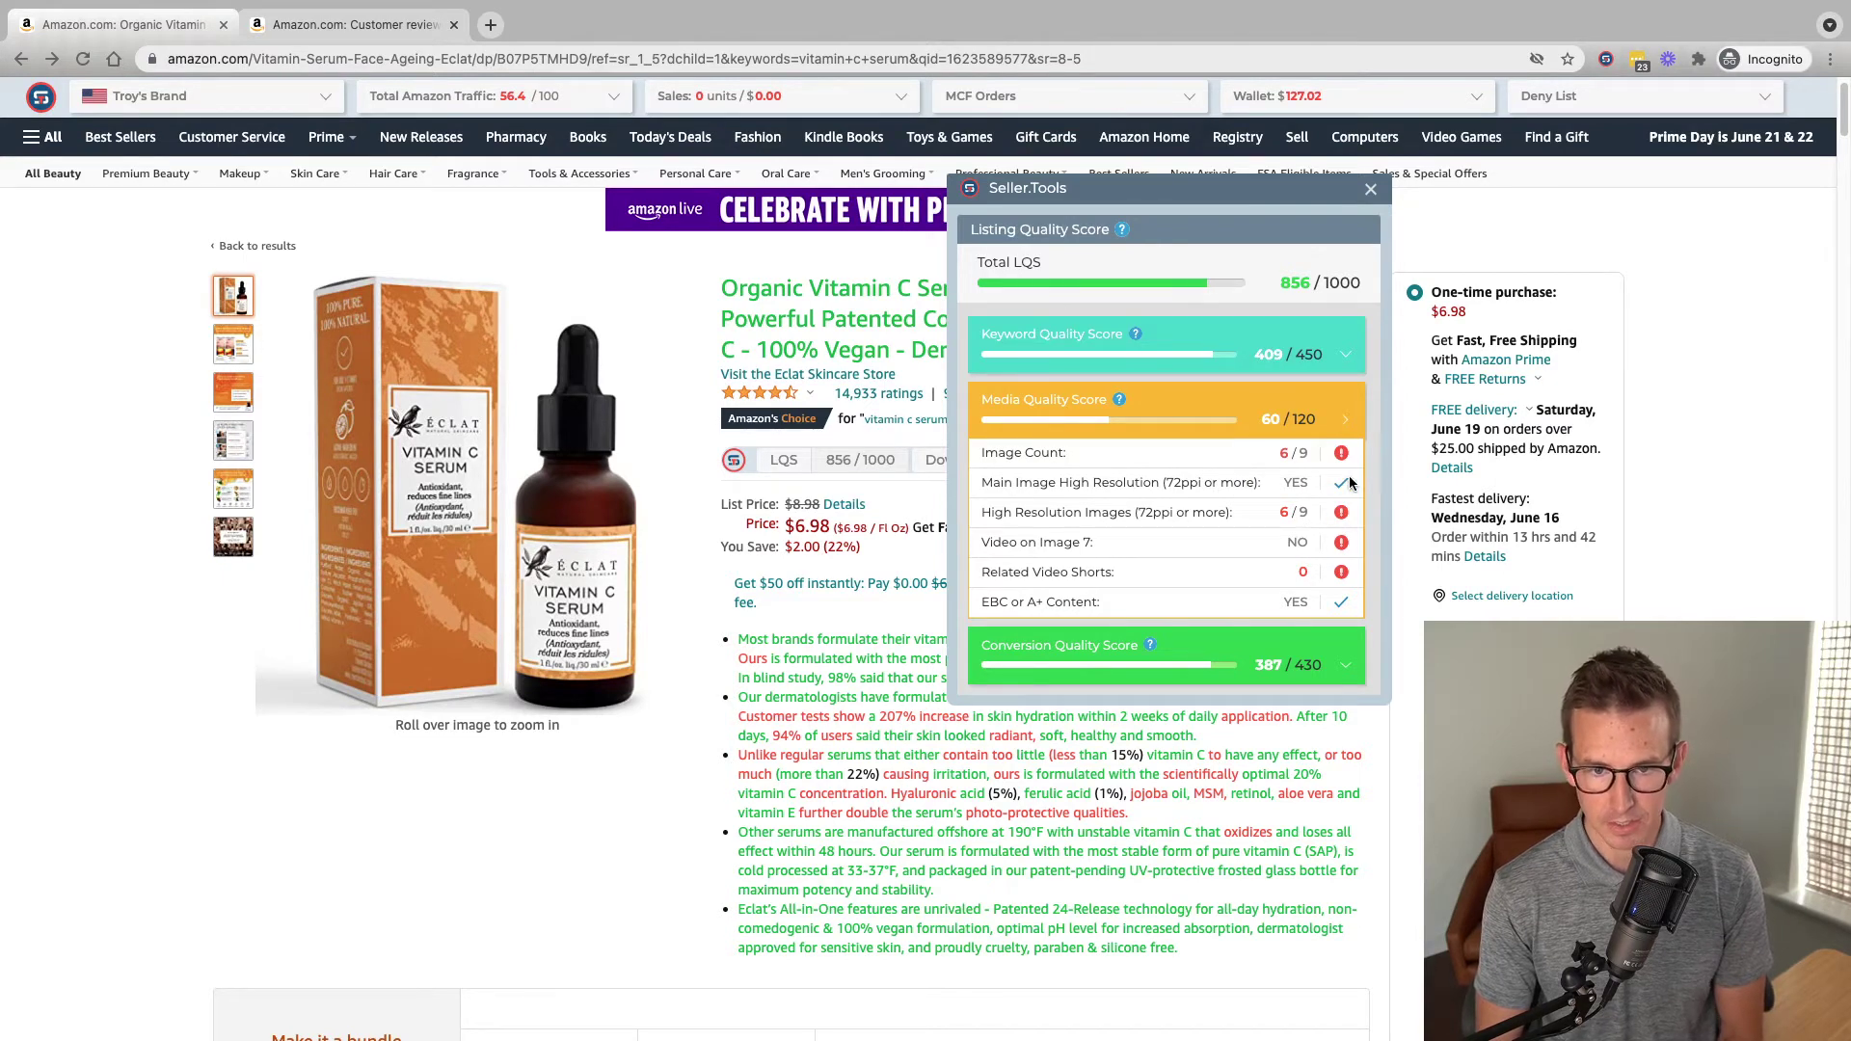
mouse_move(1348, 487)
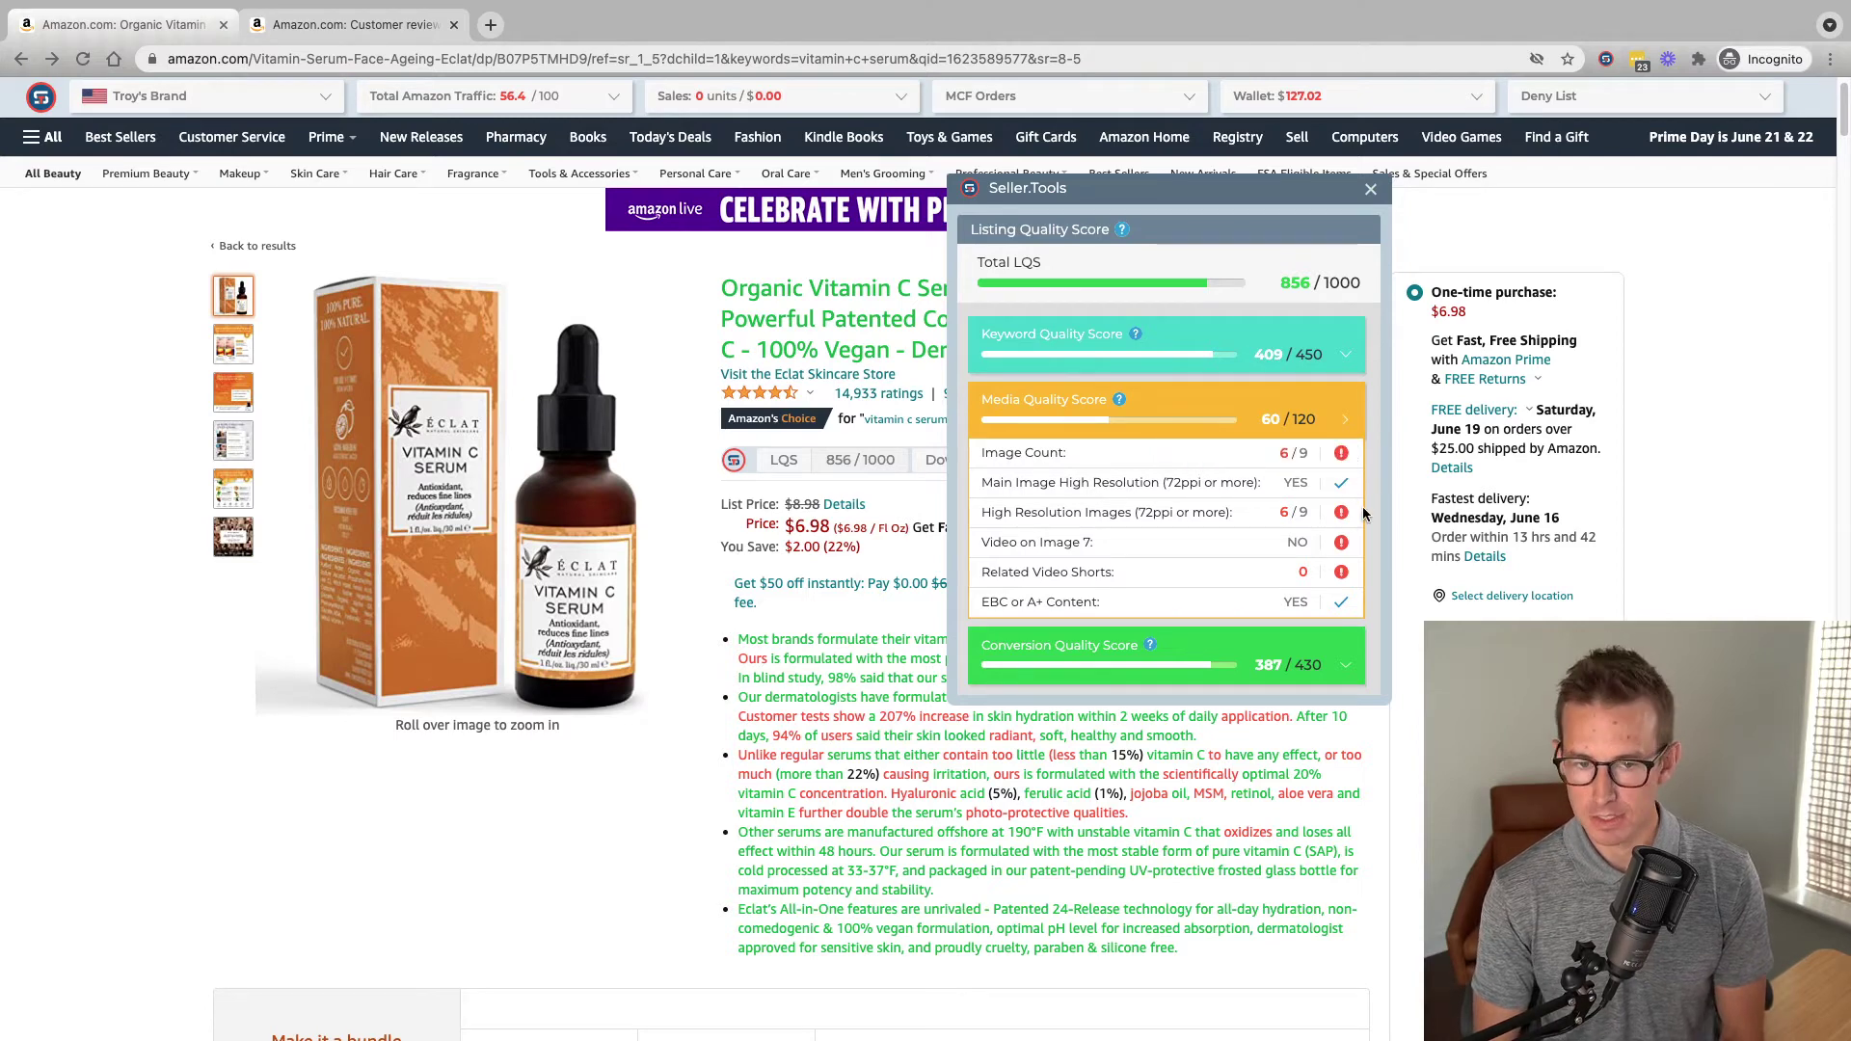
mouse_move(1347, 550)
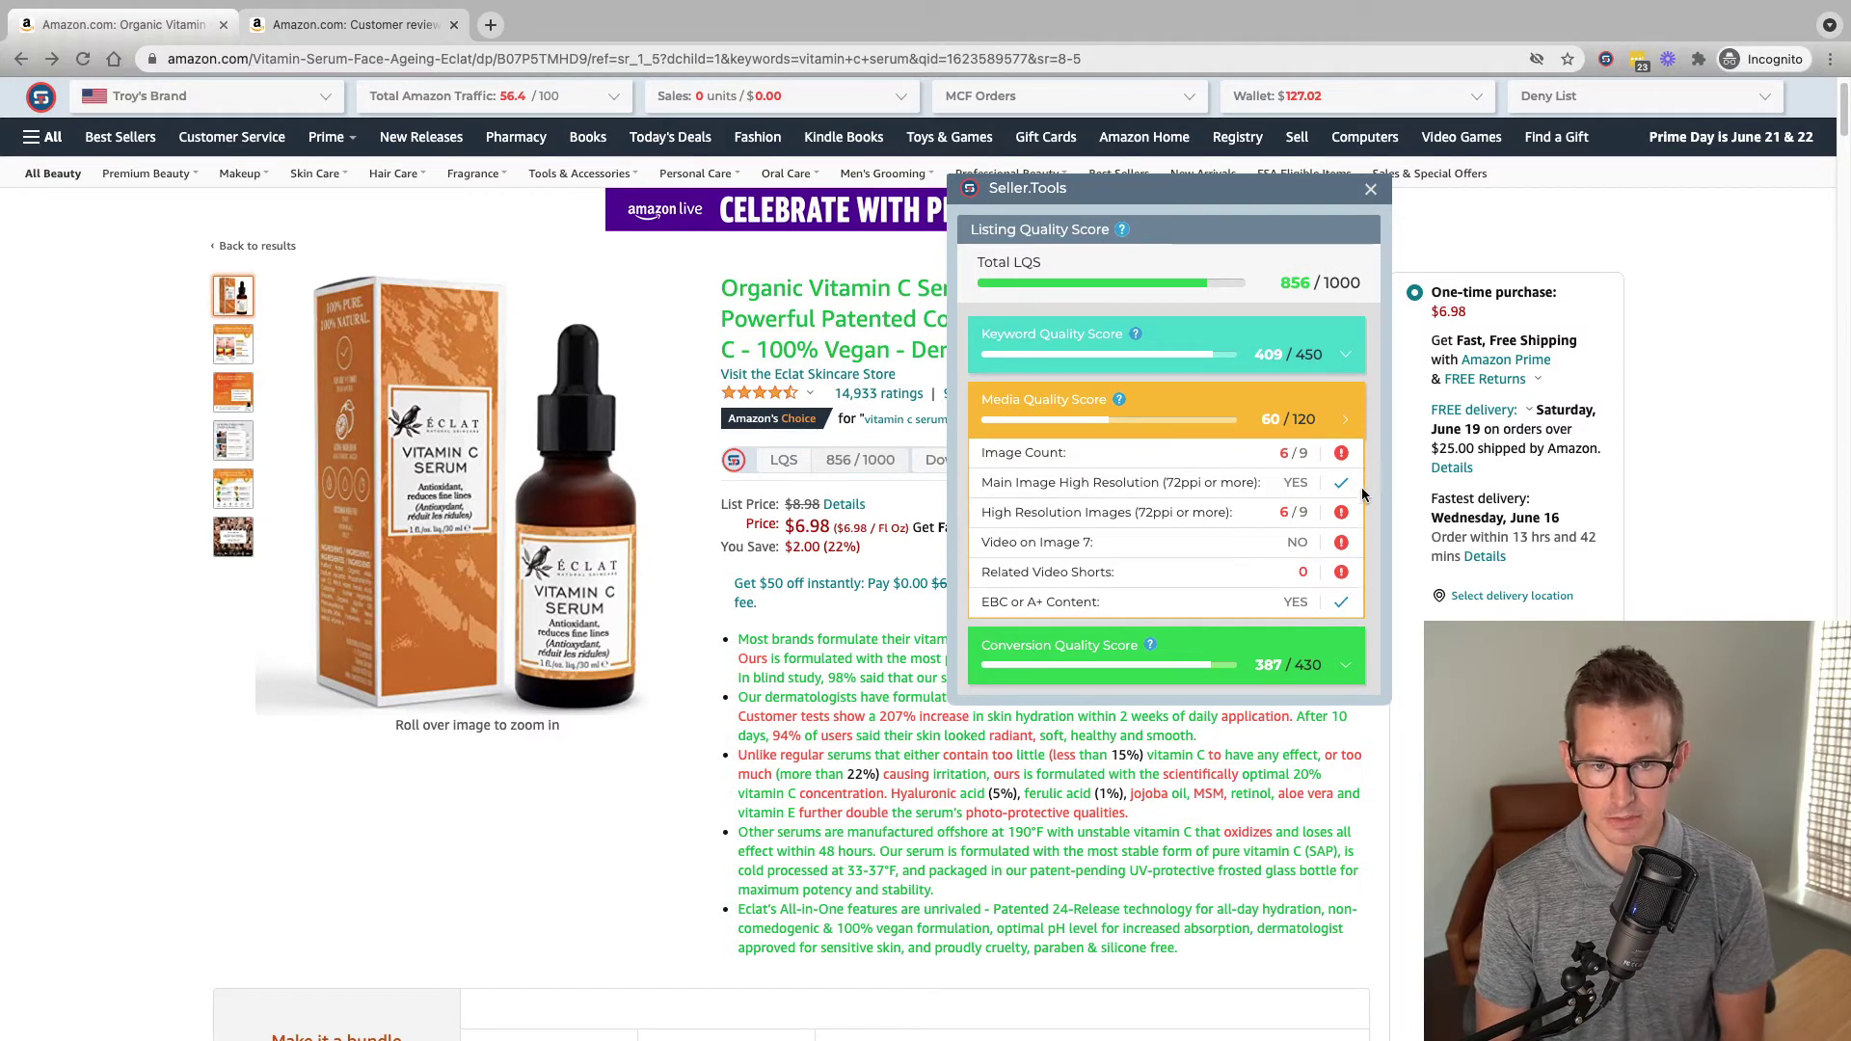
Expand the Conversion Quality Score (387/430: 4.4 stars, 14,933 reviews) with the panel back on the left
click(1330, 416)
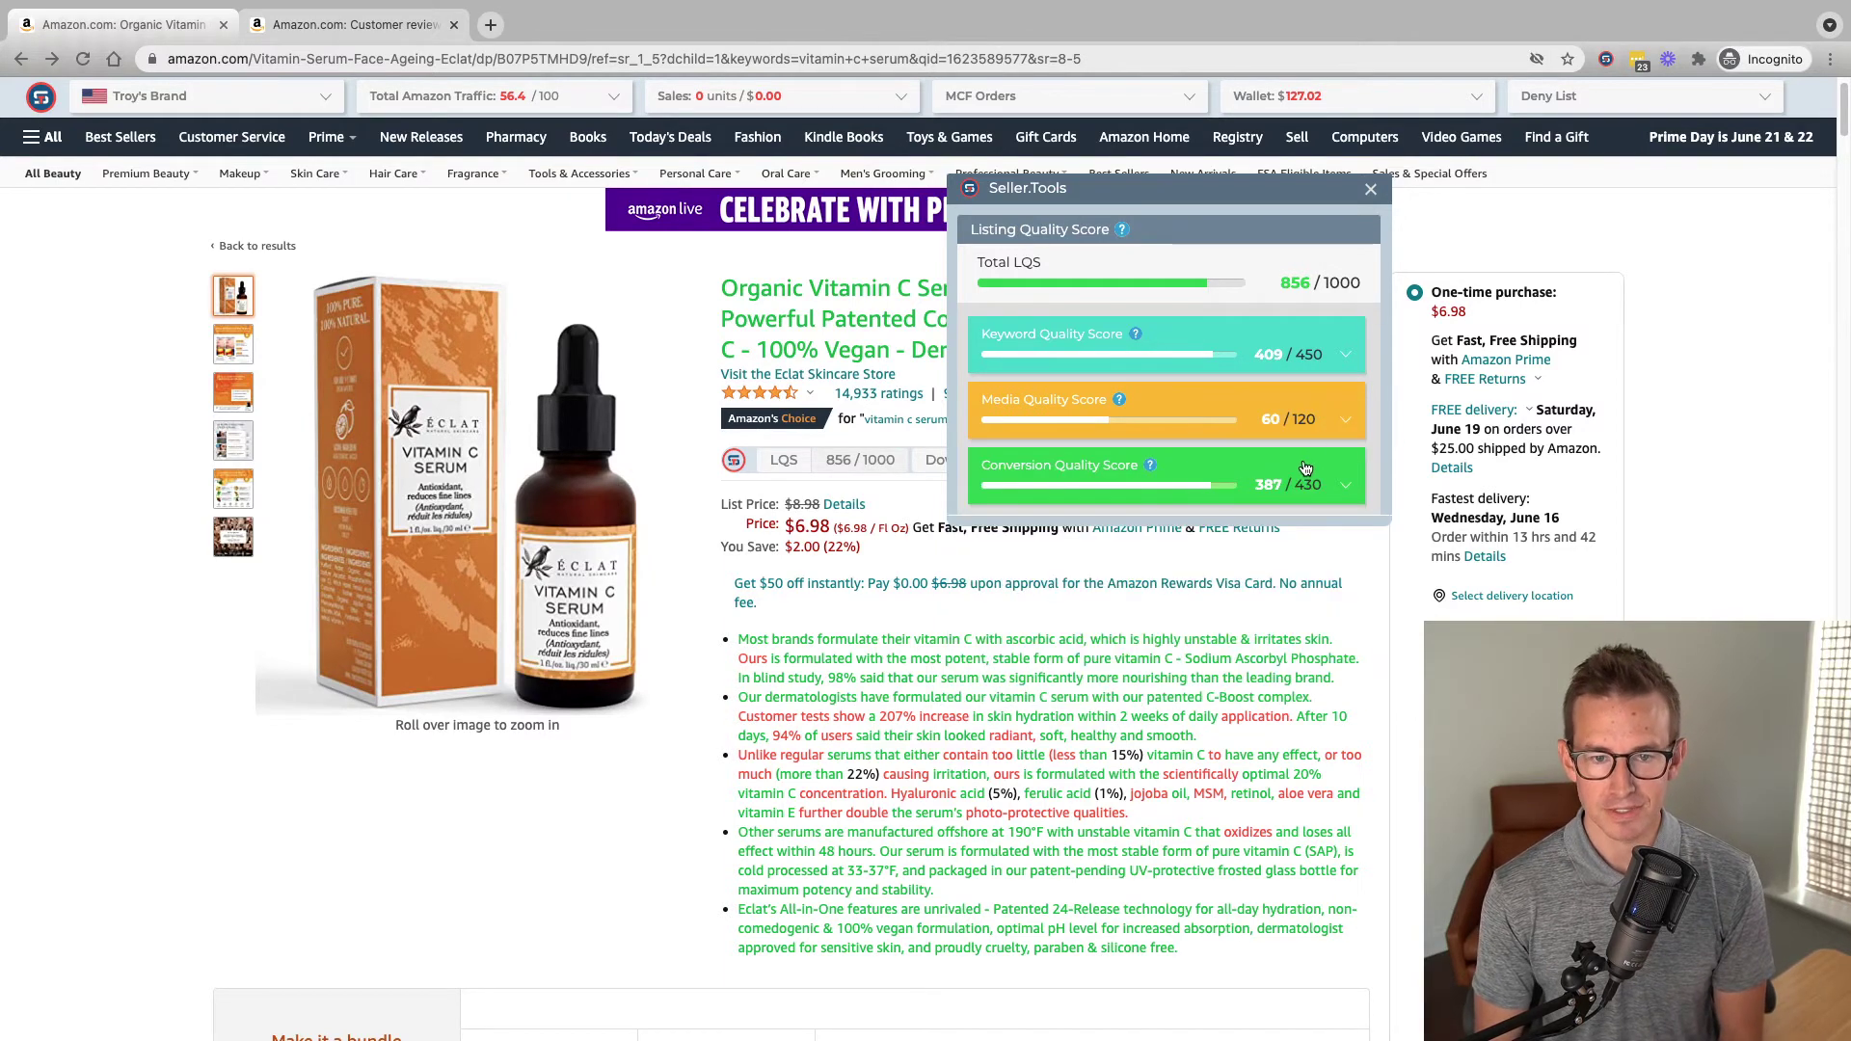
click(1305, 467)
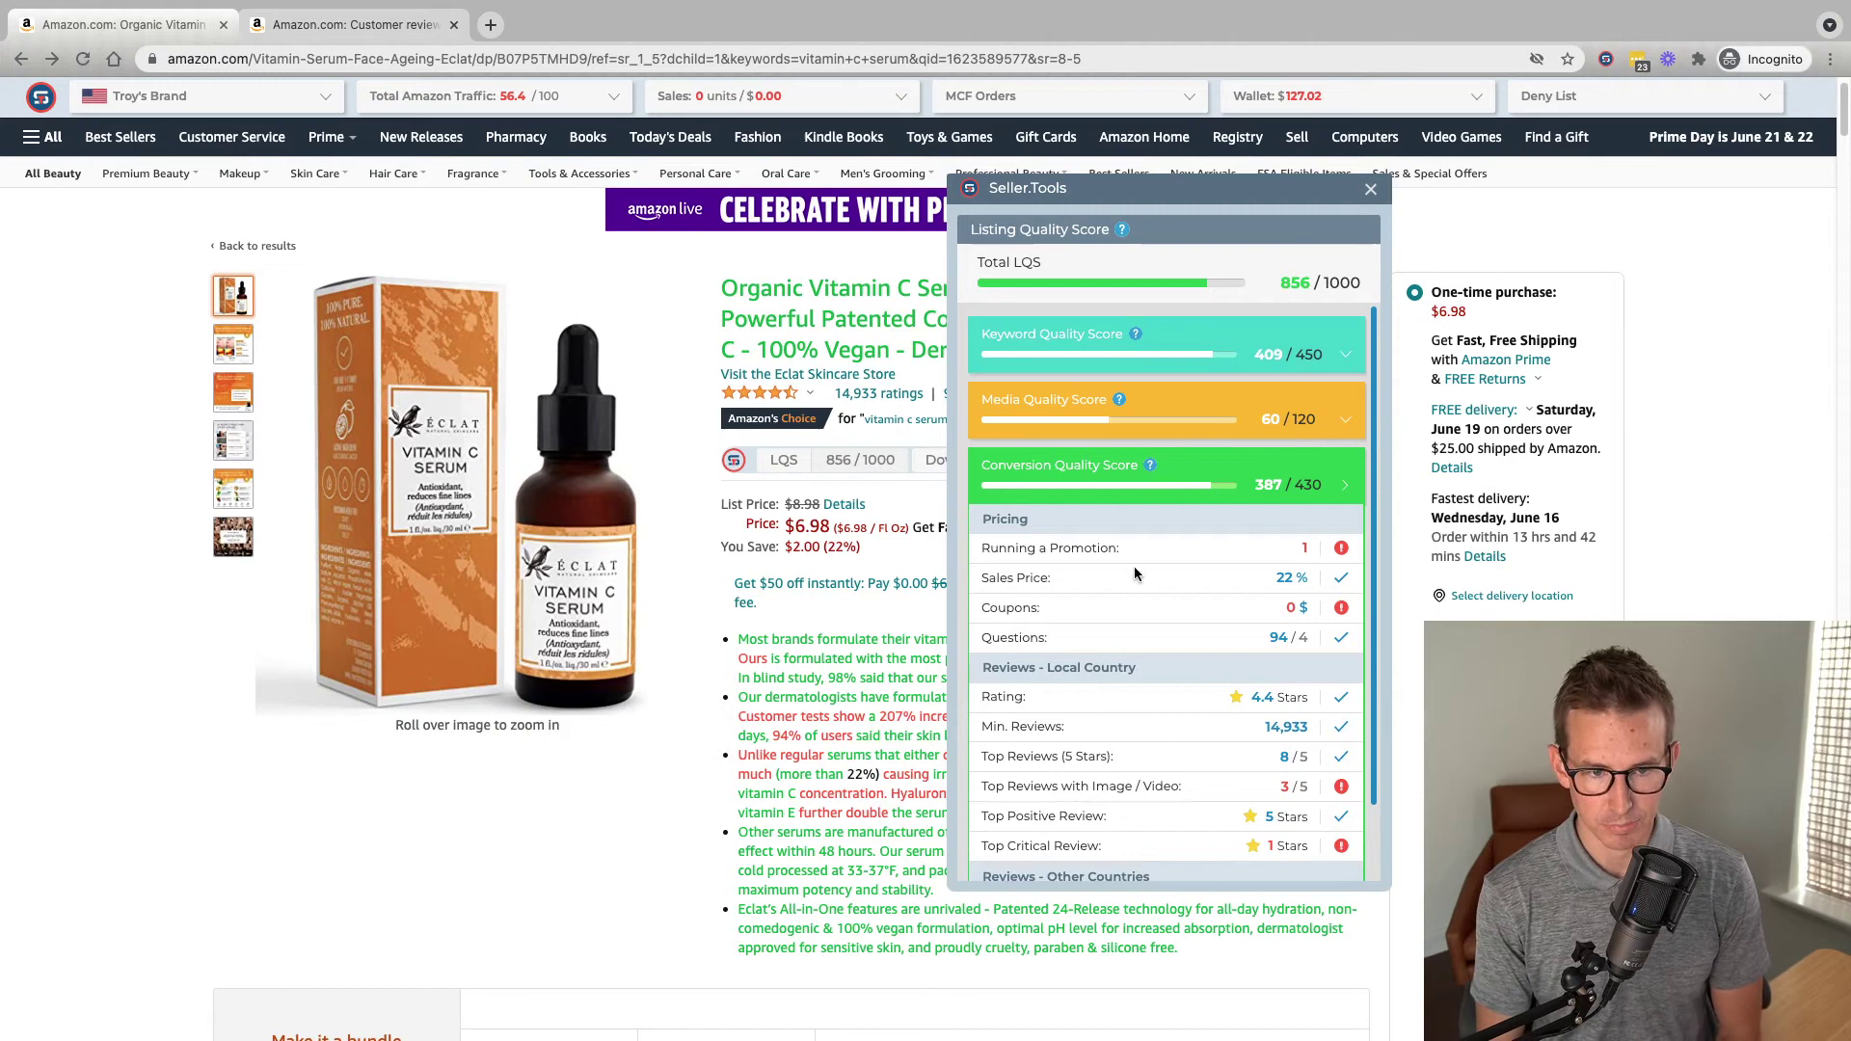
drag(1249, 187, 480, 177)
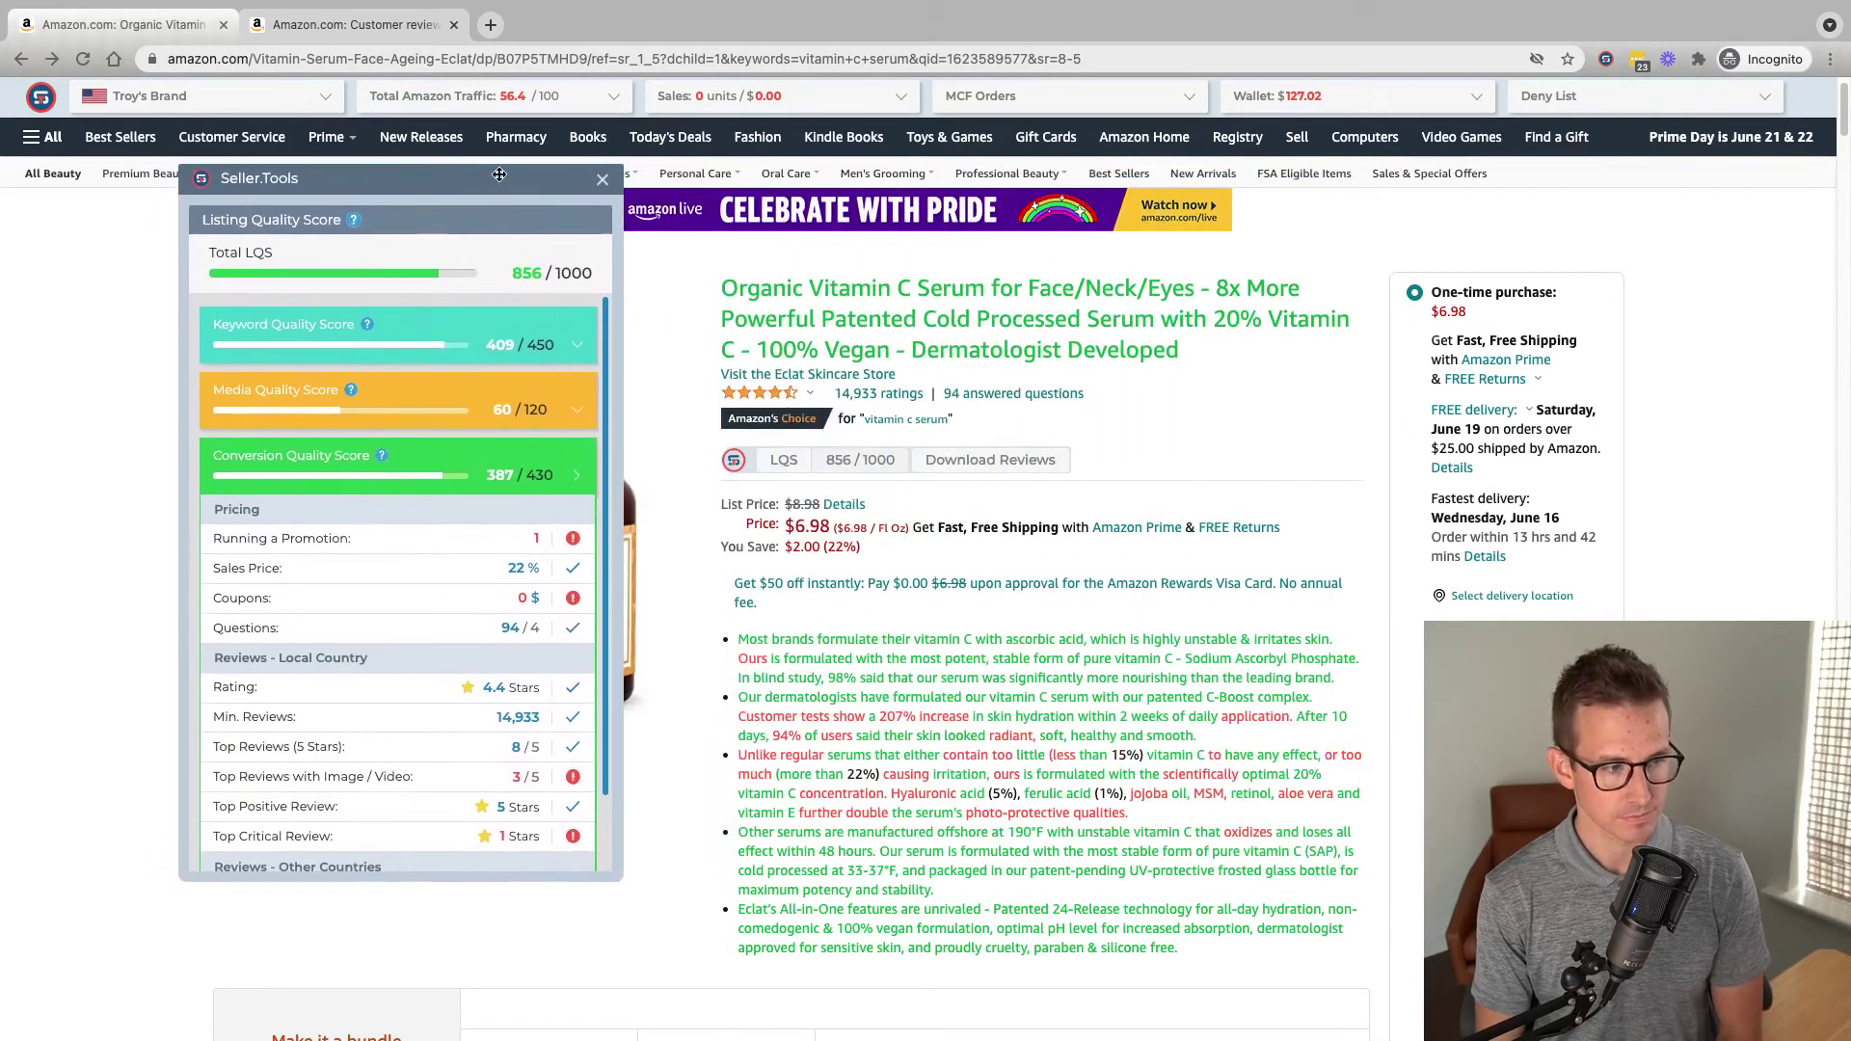
mouse_move(579, 540)
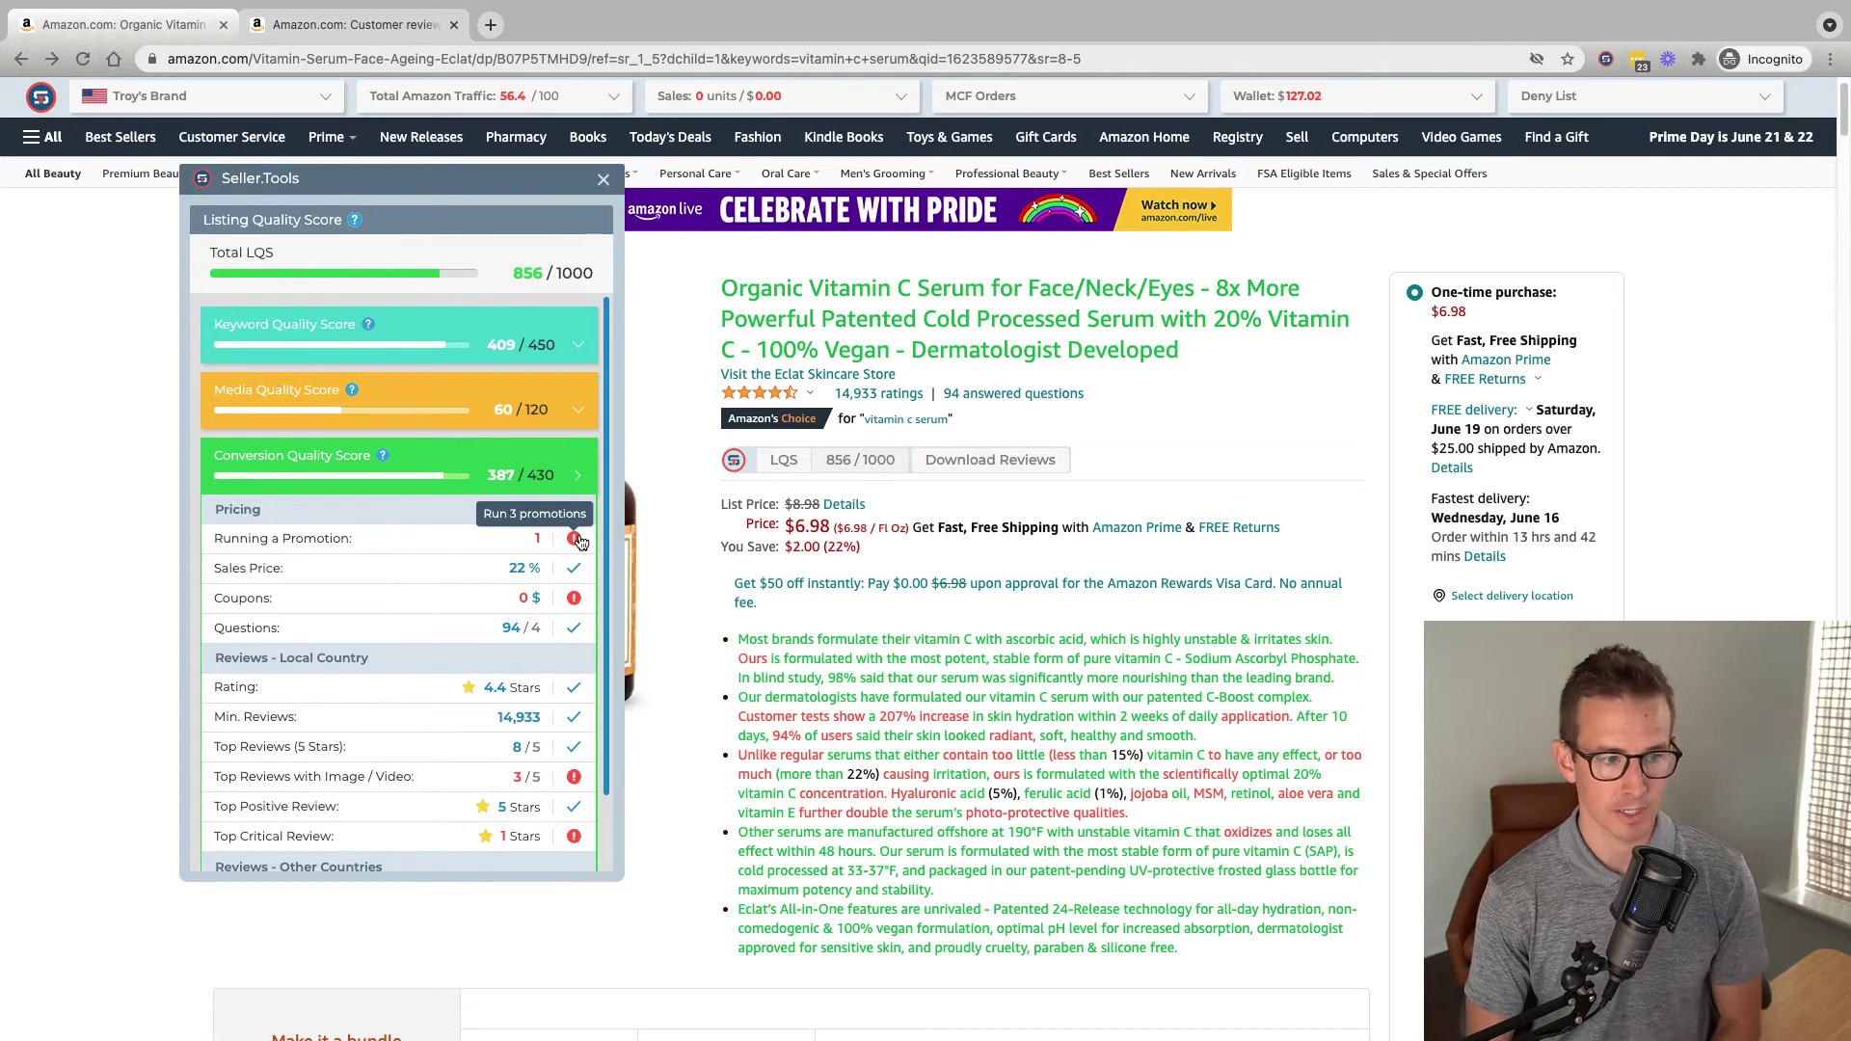
mouse_move(579, 581)
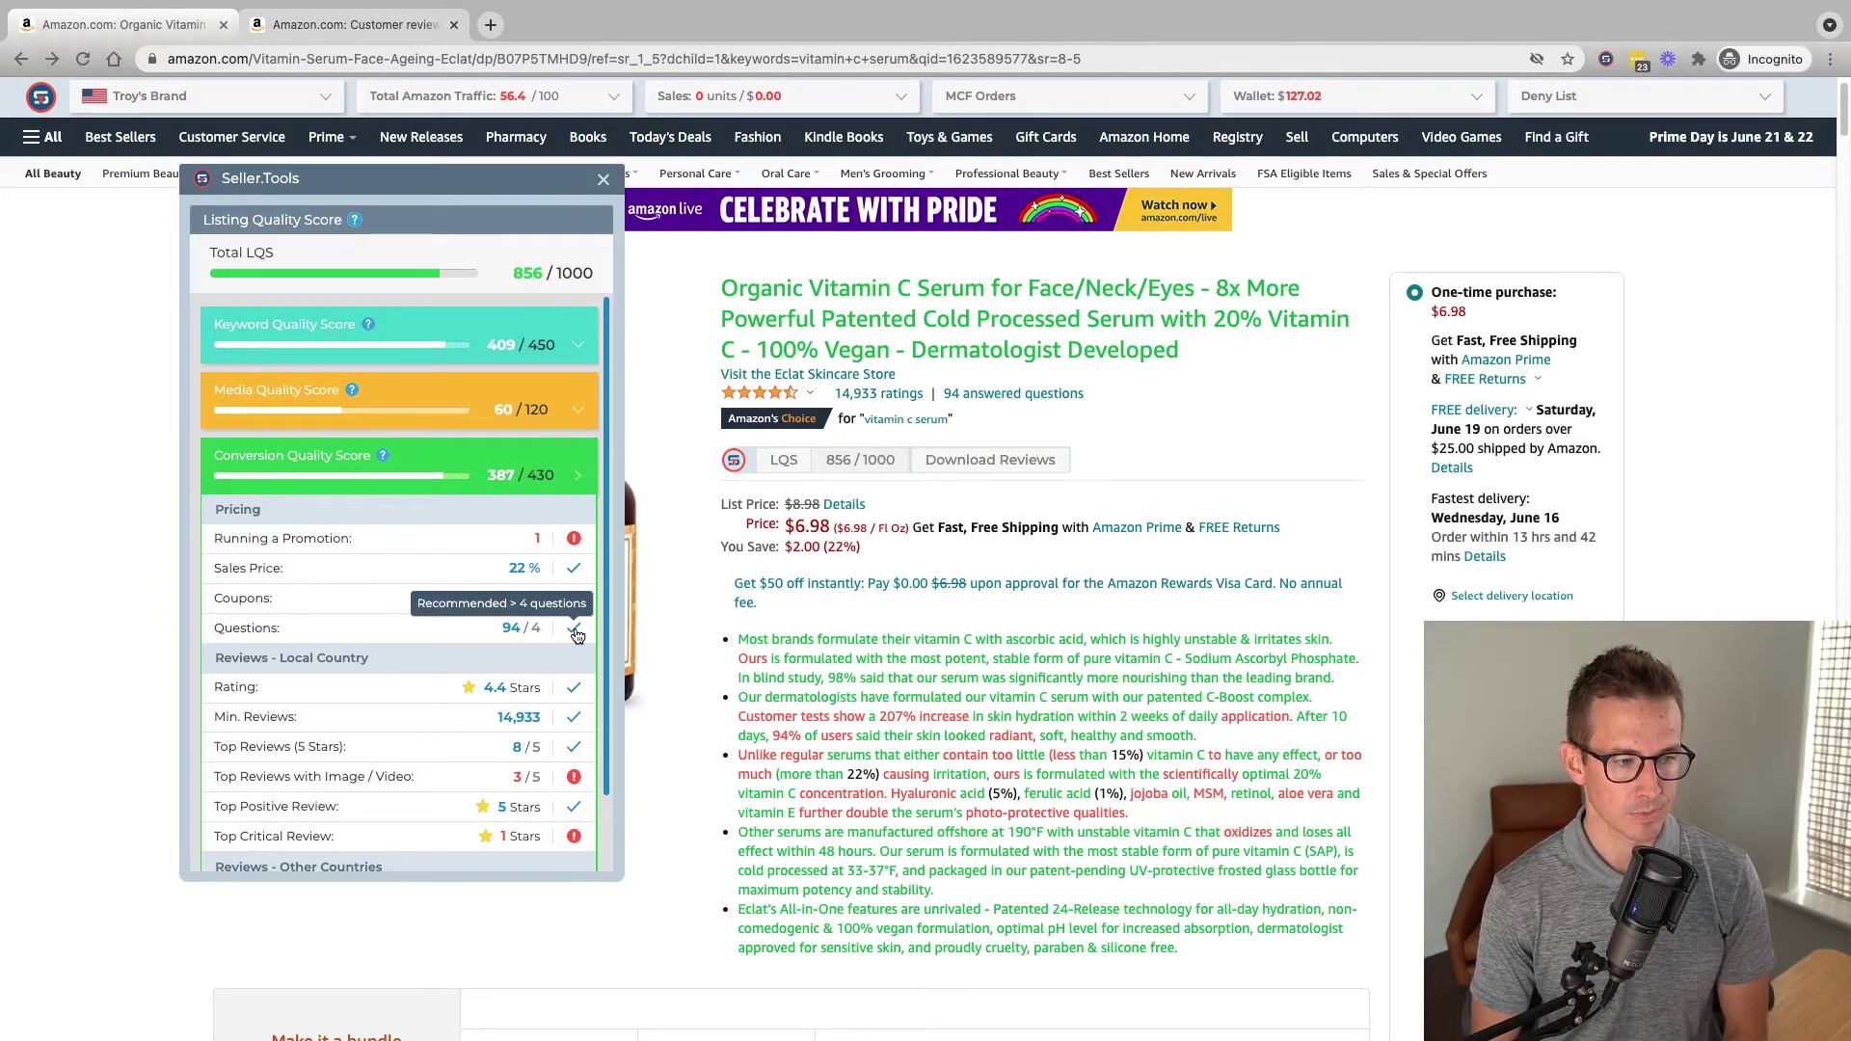
scroll(576, 634, down, 2)
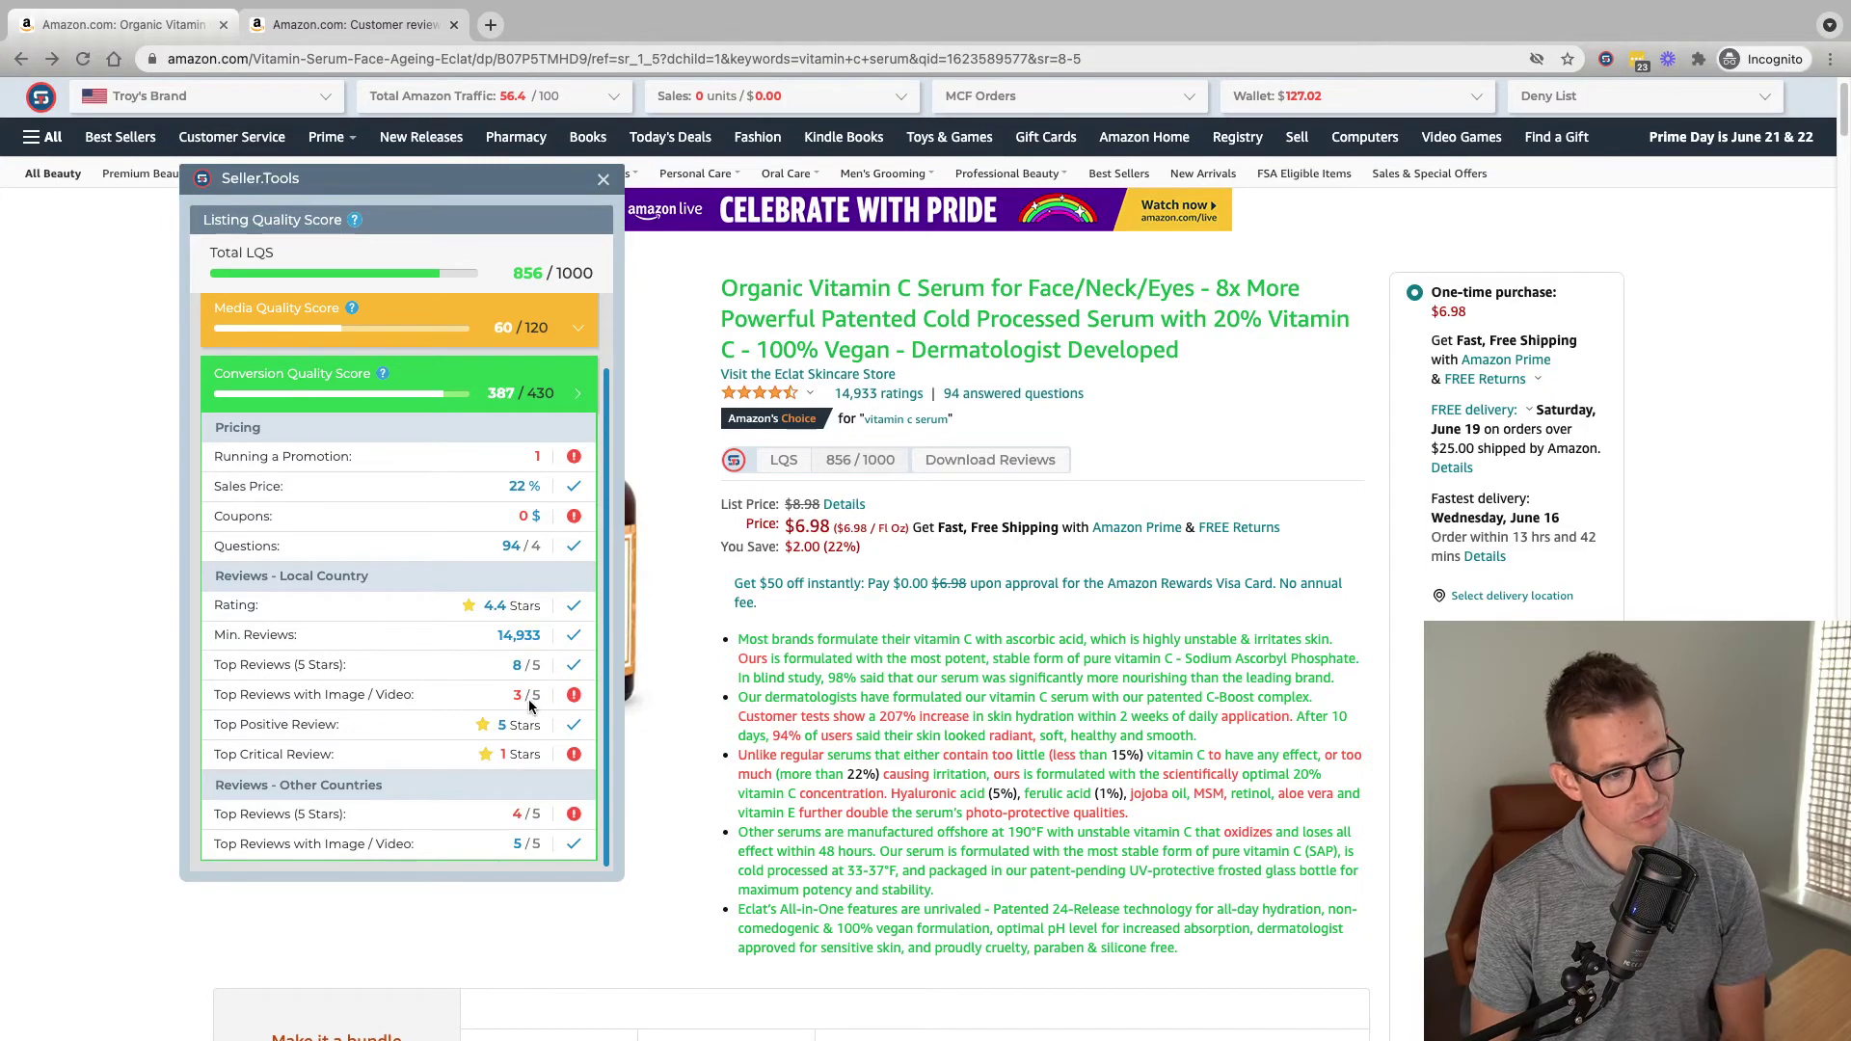
mouse_move(571, 705)
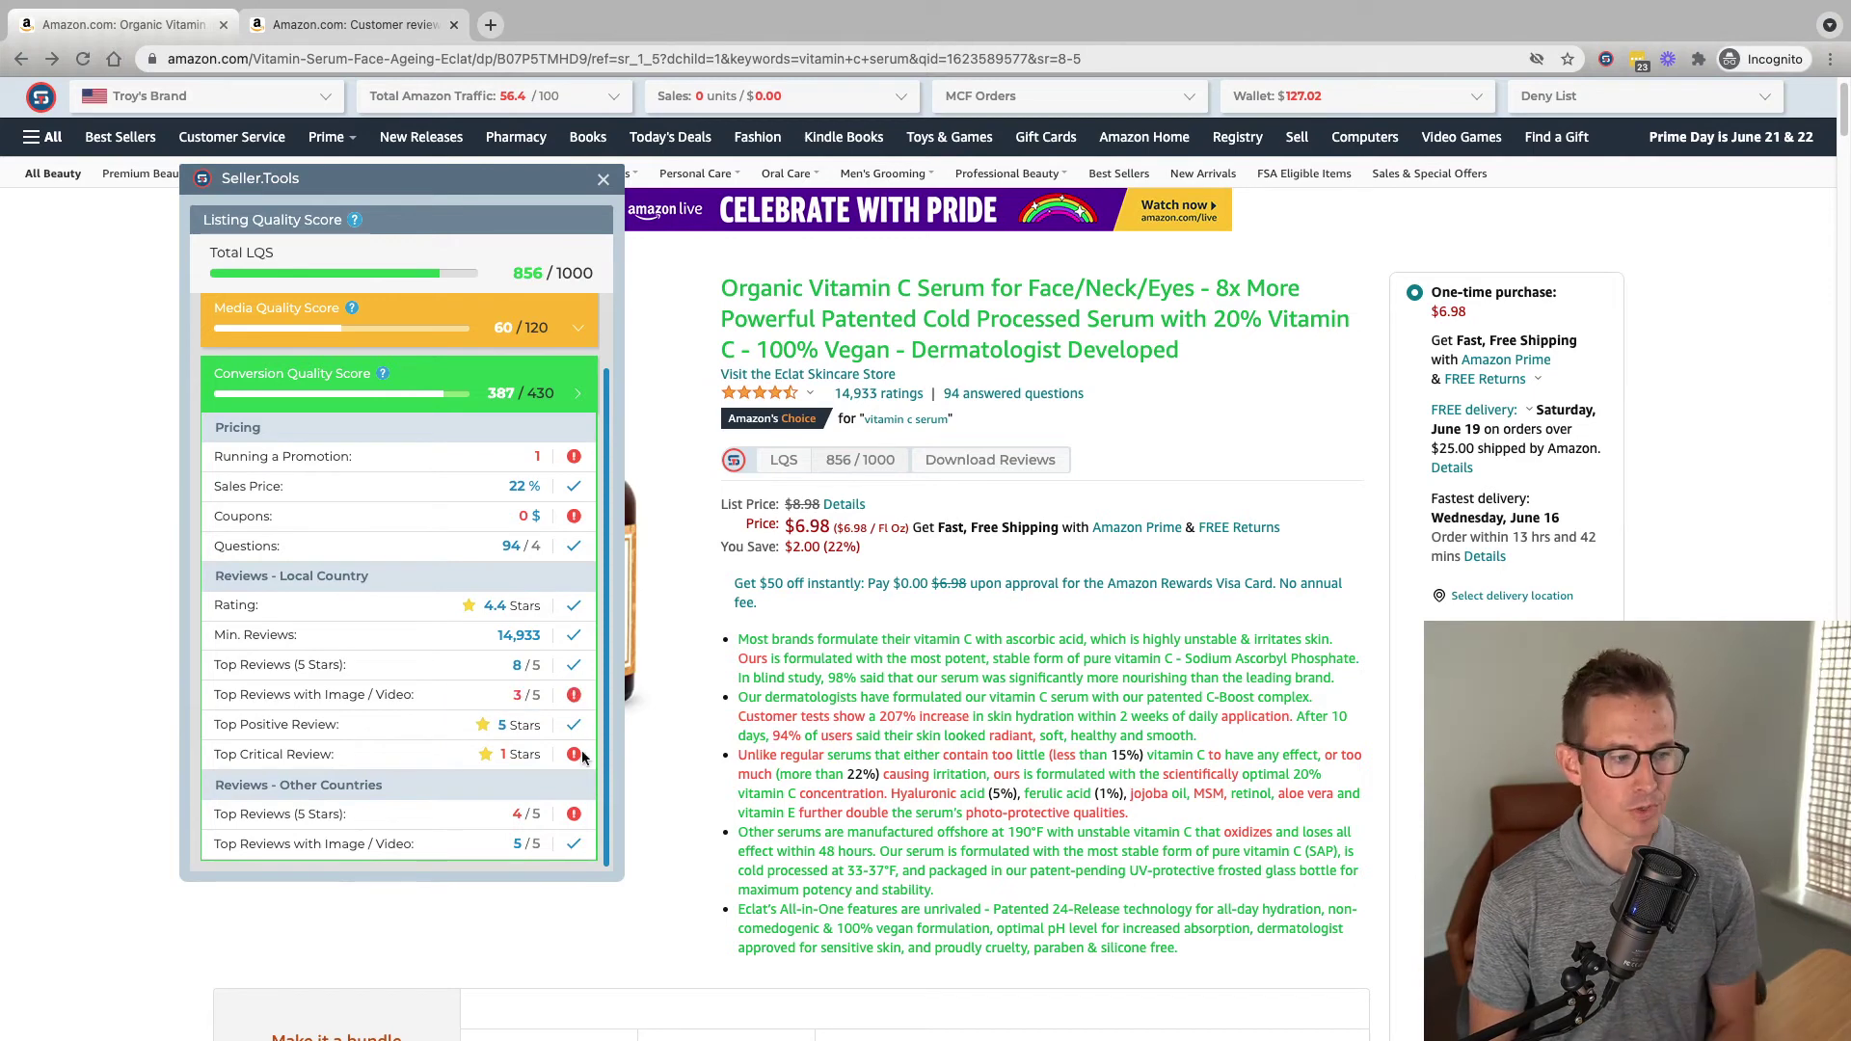
mouse_move(580, 761)
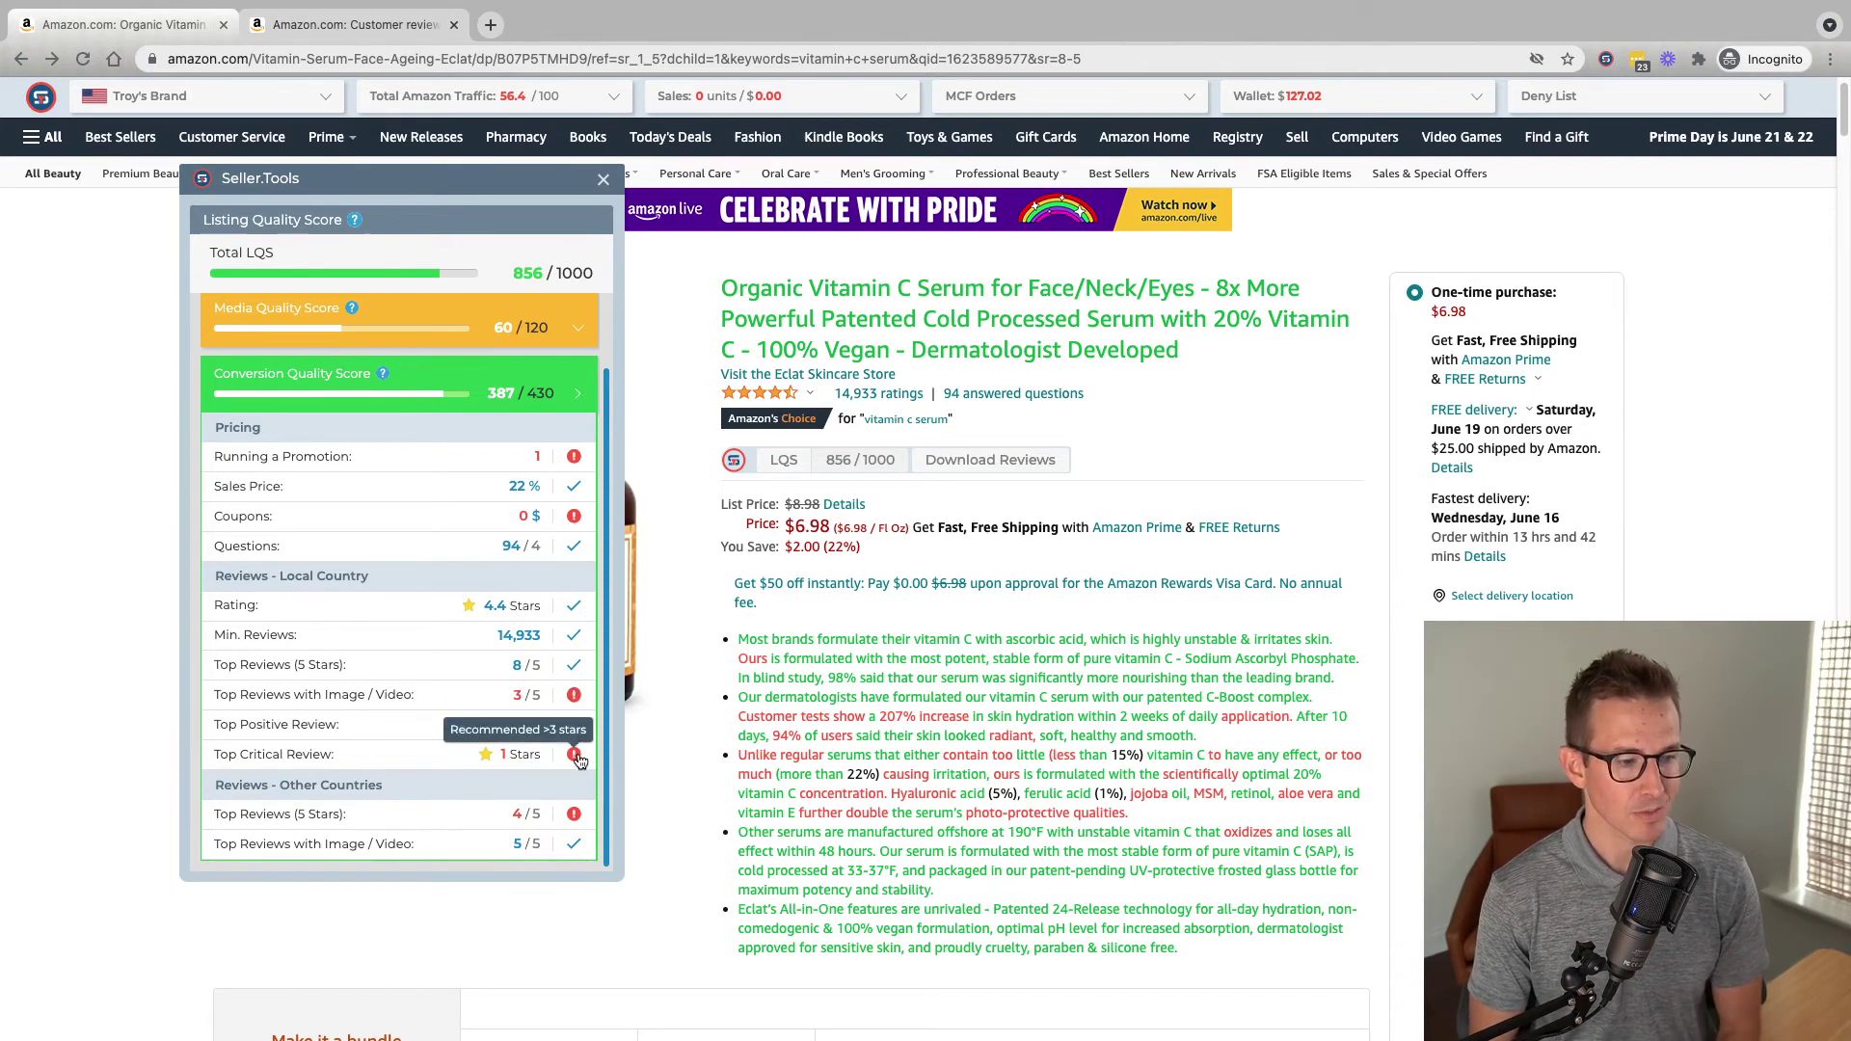
click(432, 26)
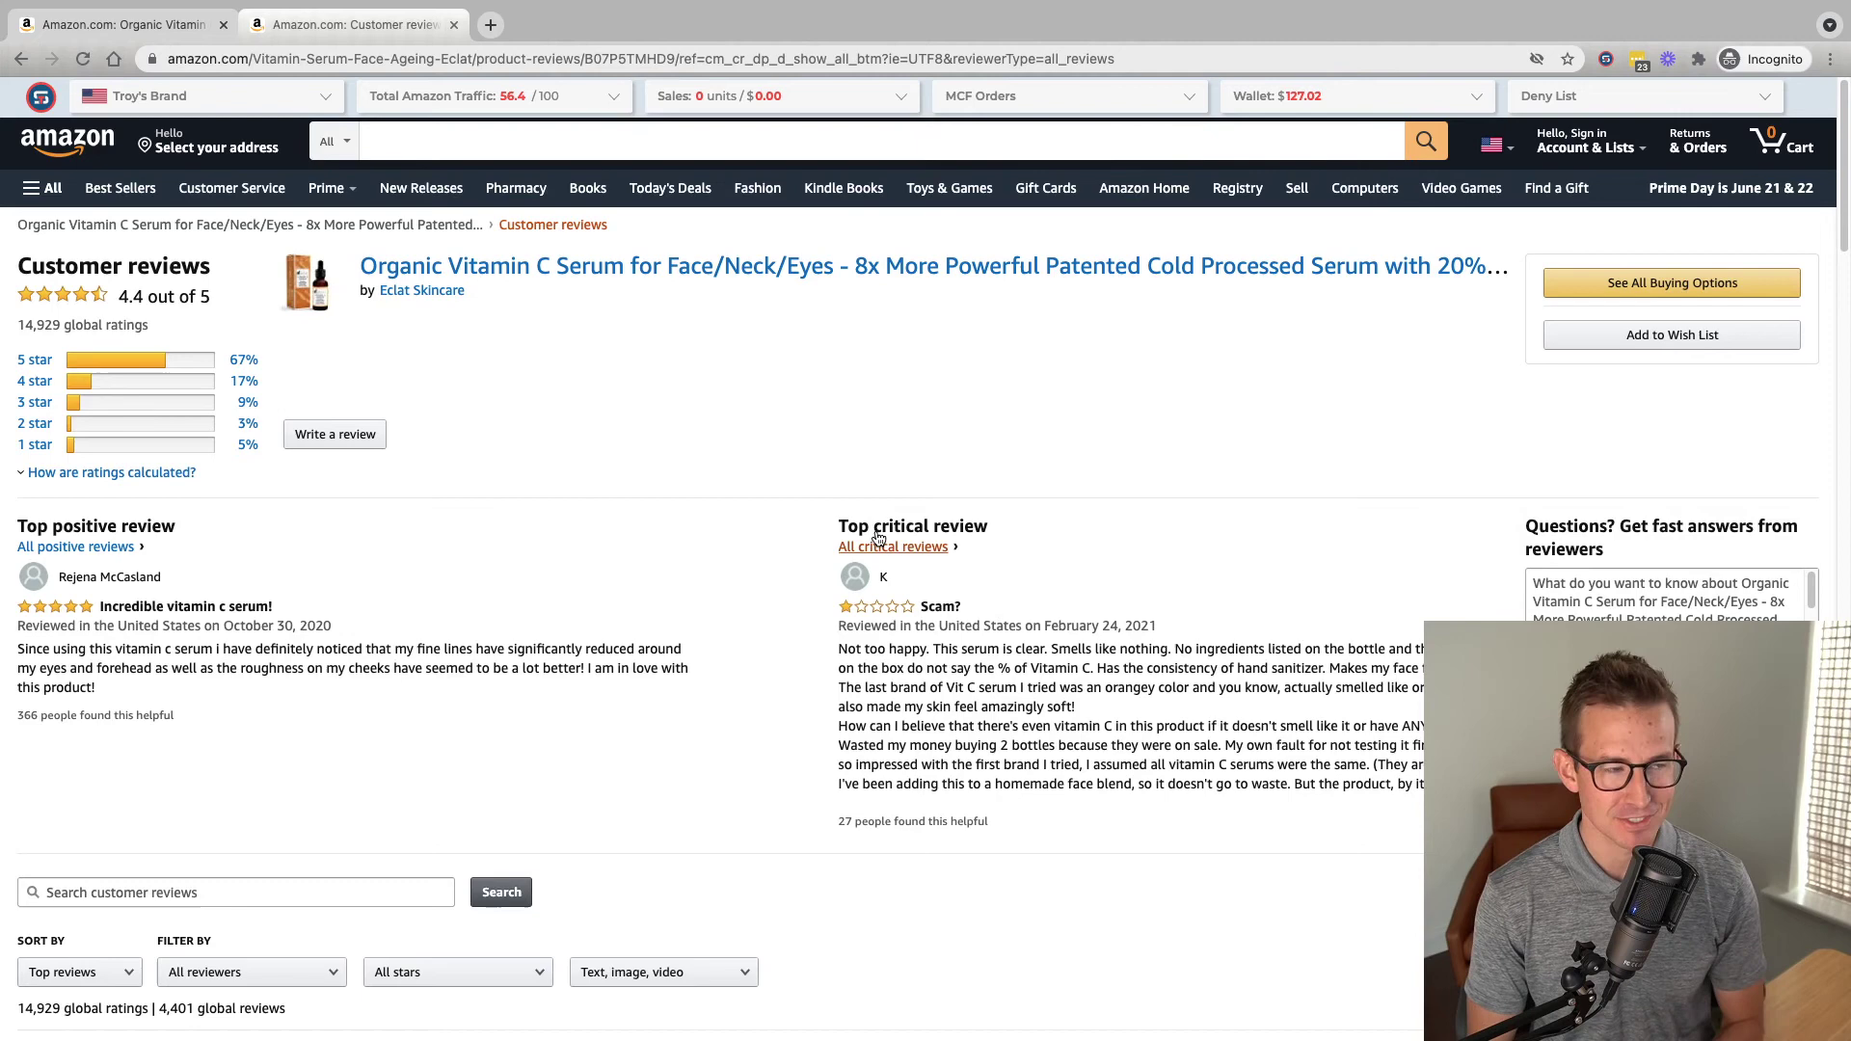
click(160, 27)
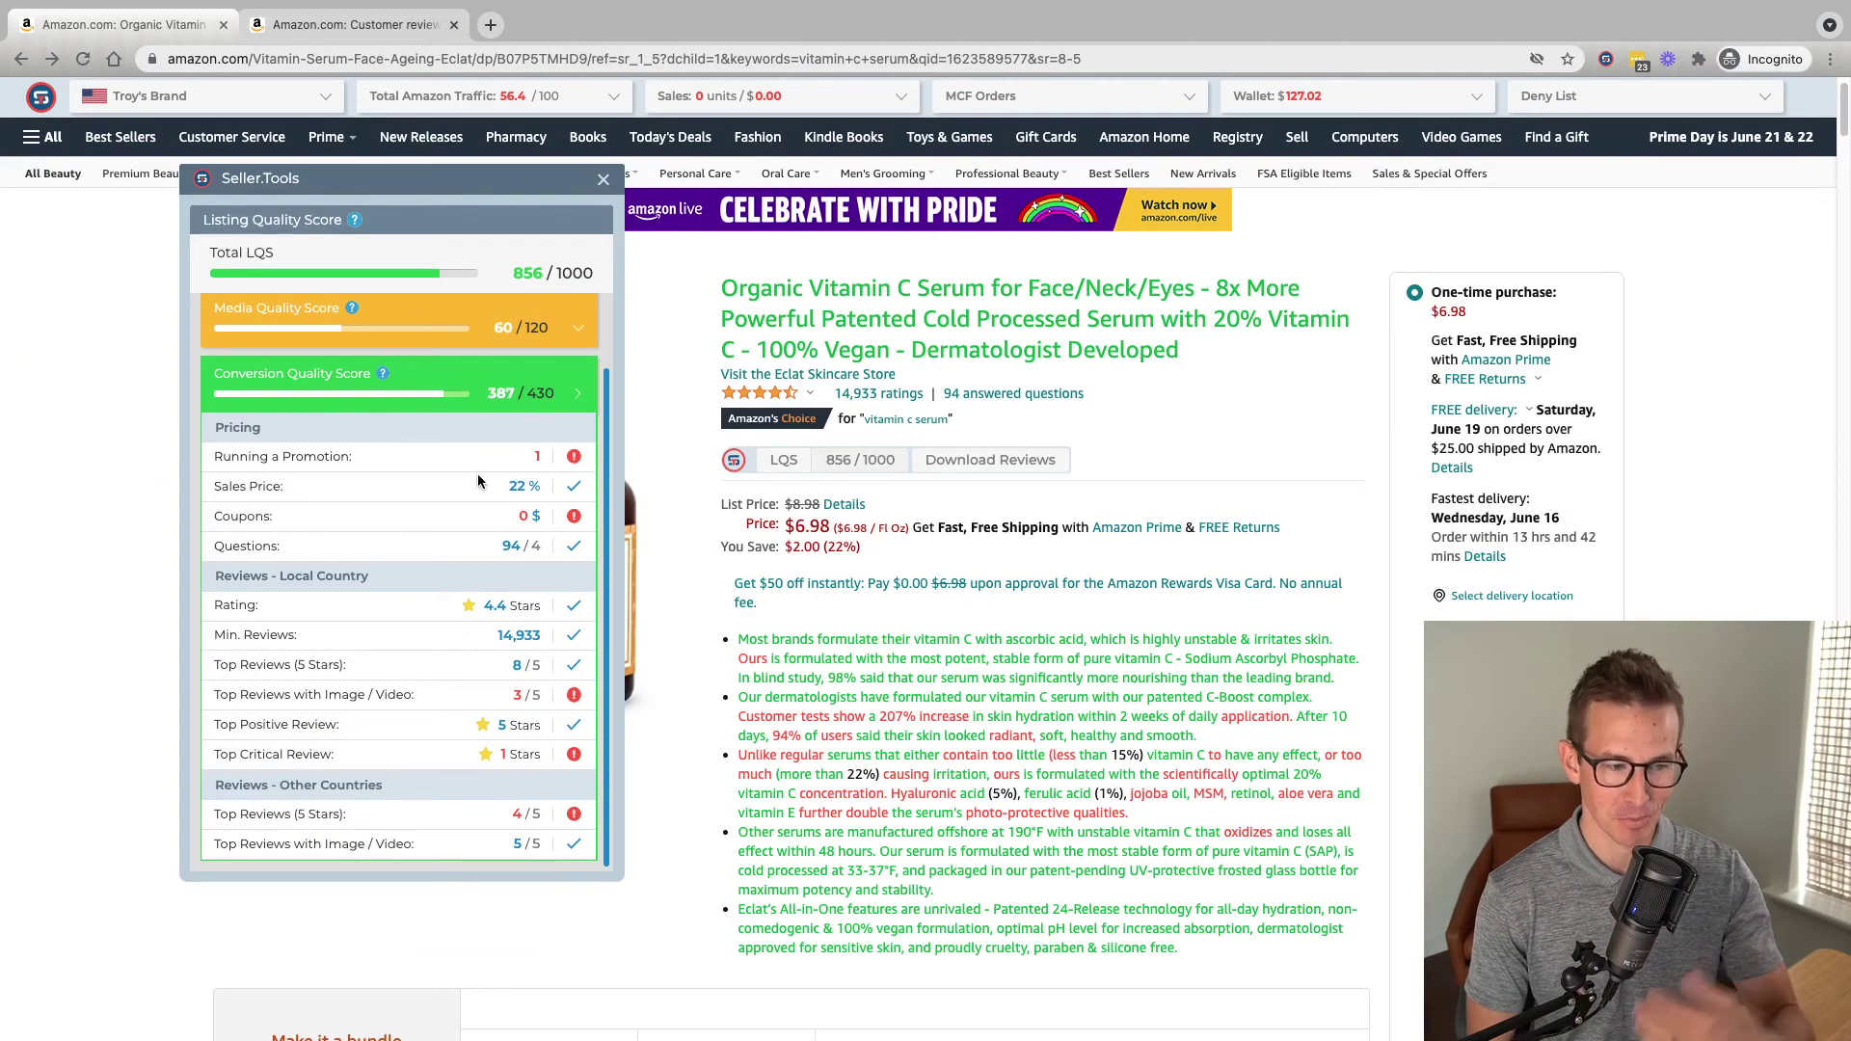
scroll(490, 496, down, 1)
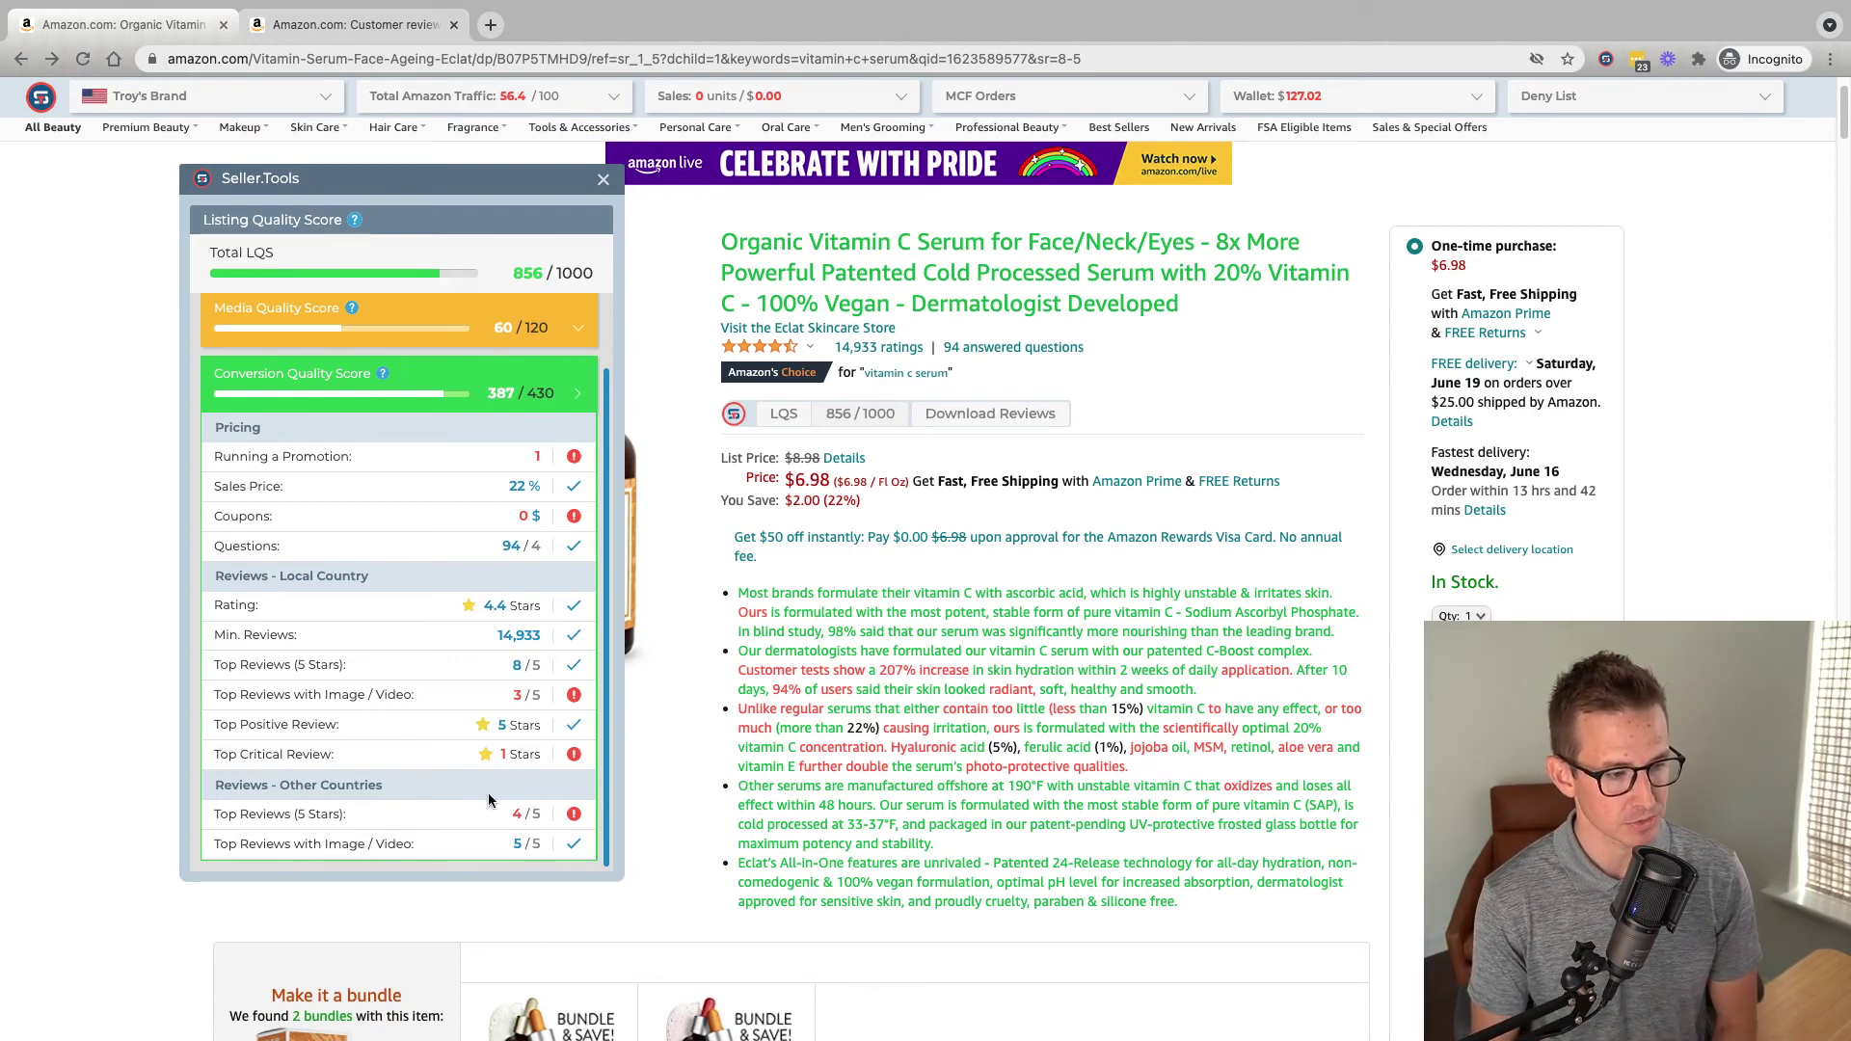
mouse_move(573, 819)
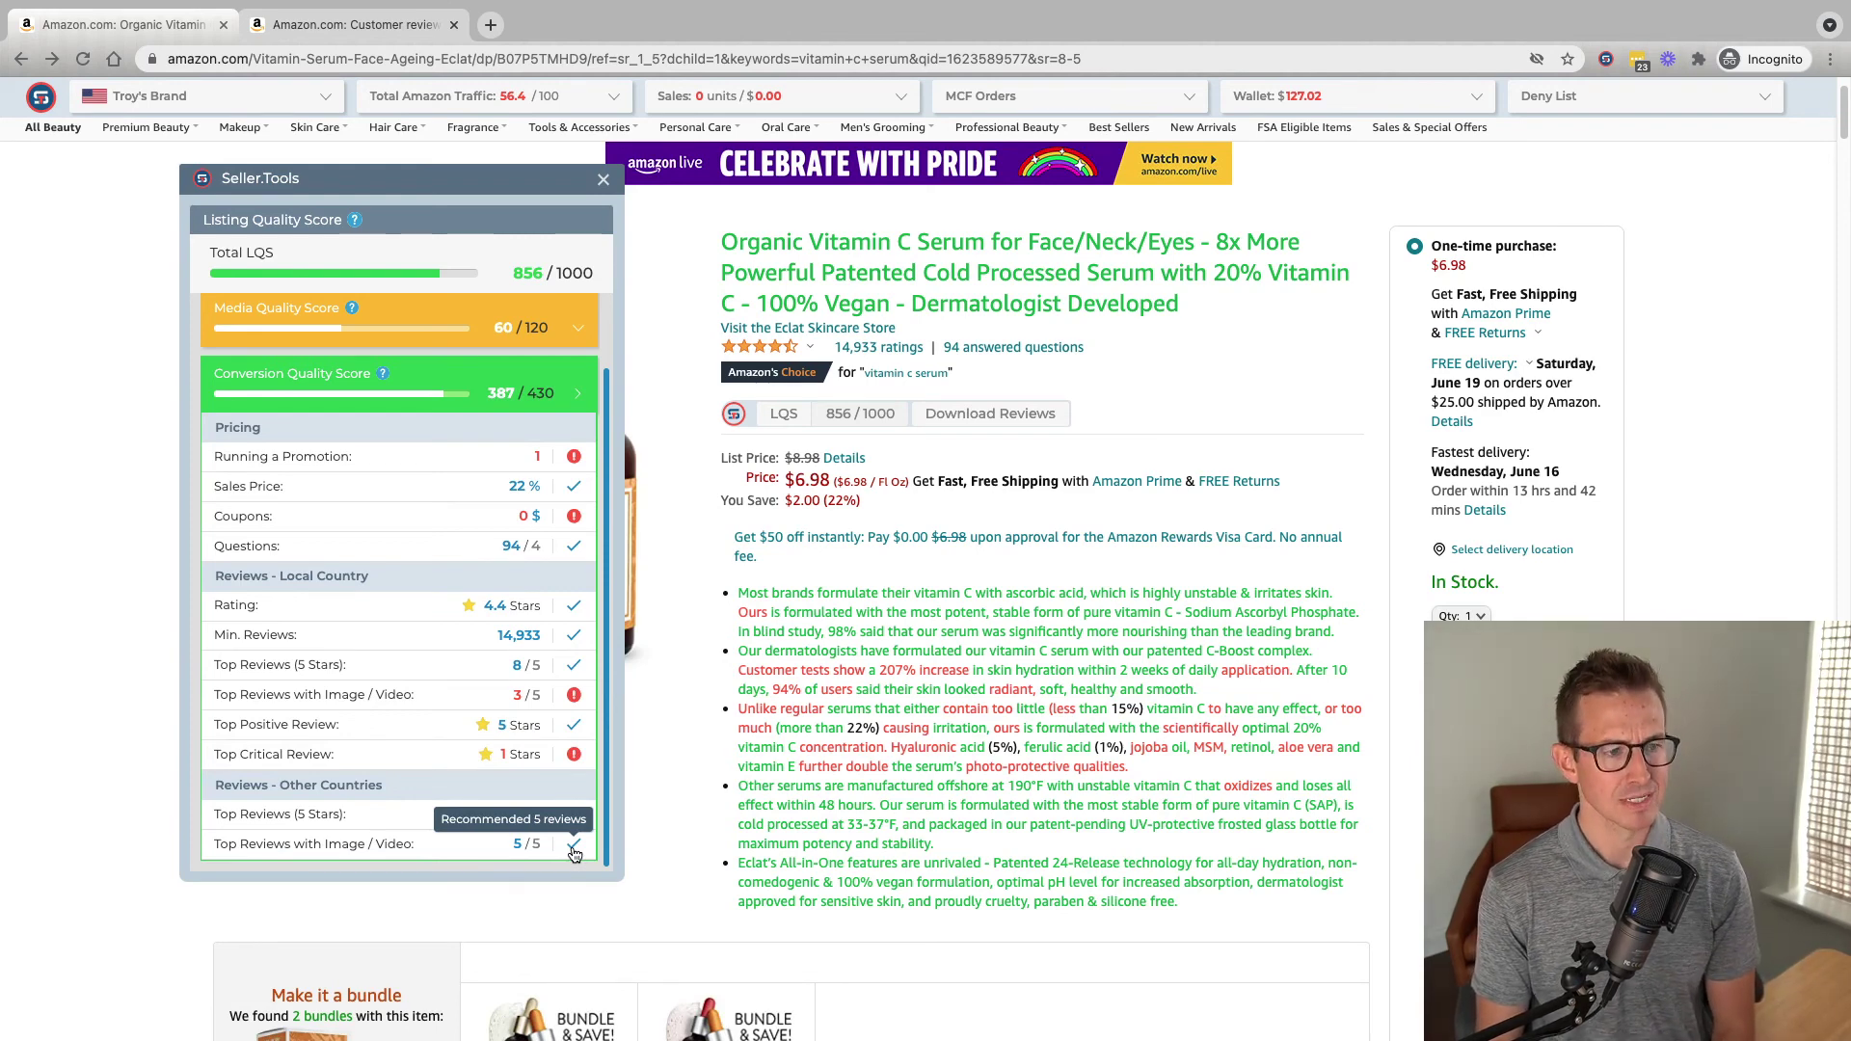
scroll(551, 756, up, 2)
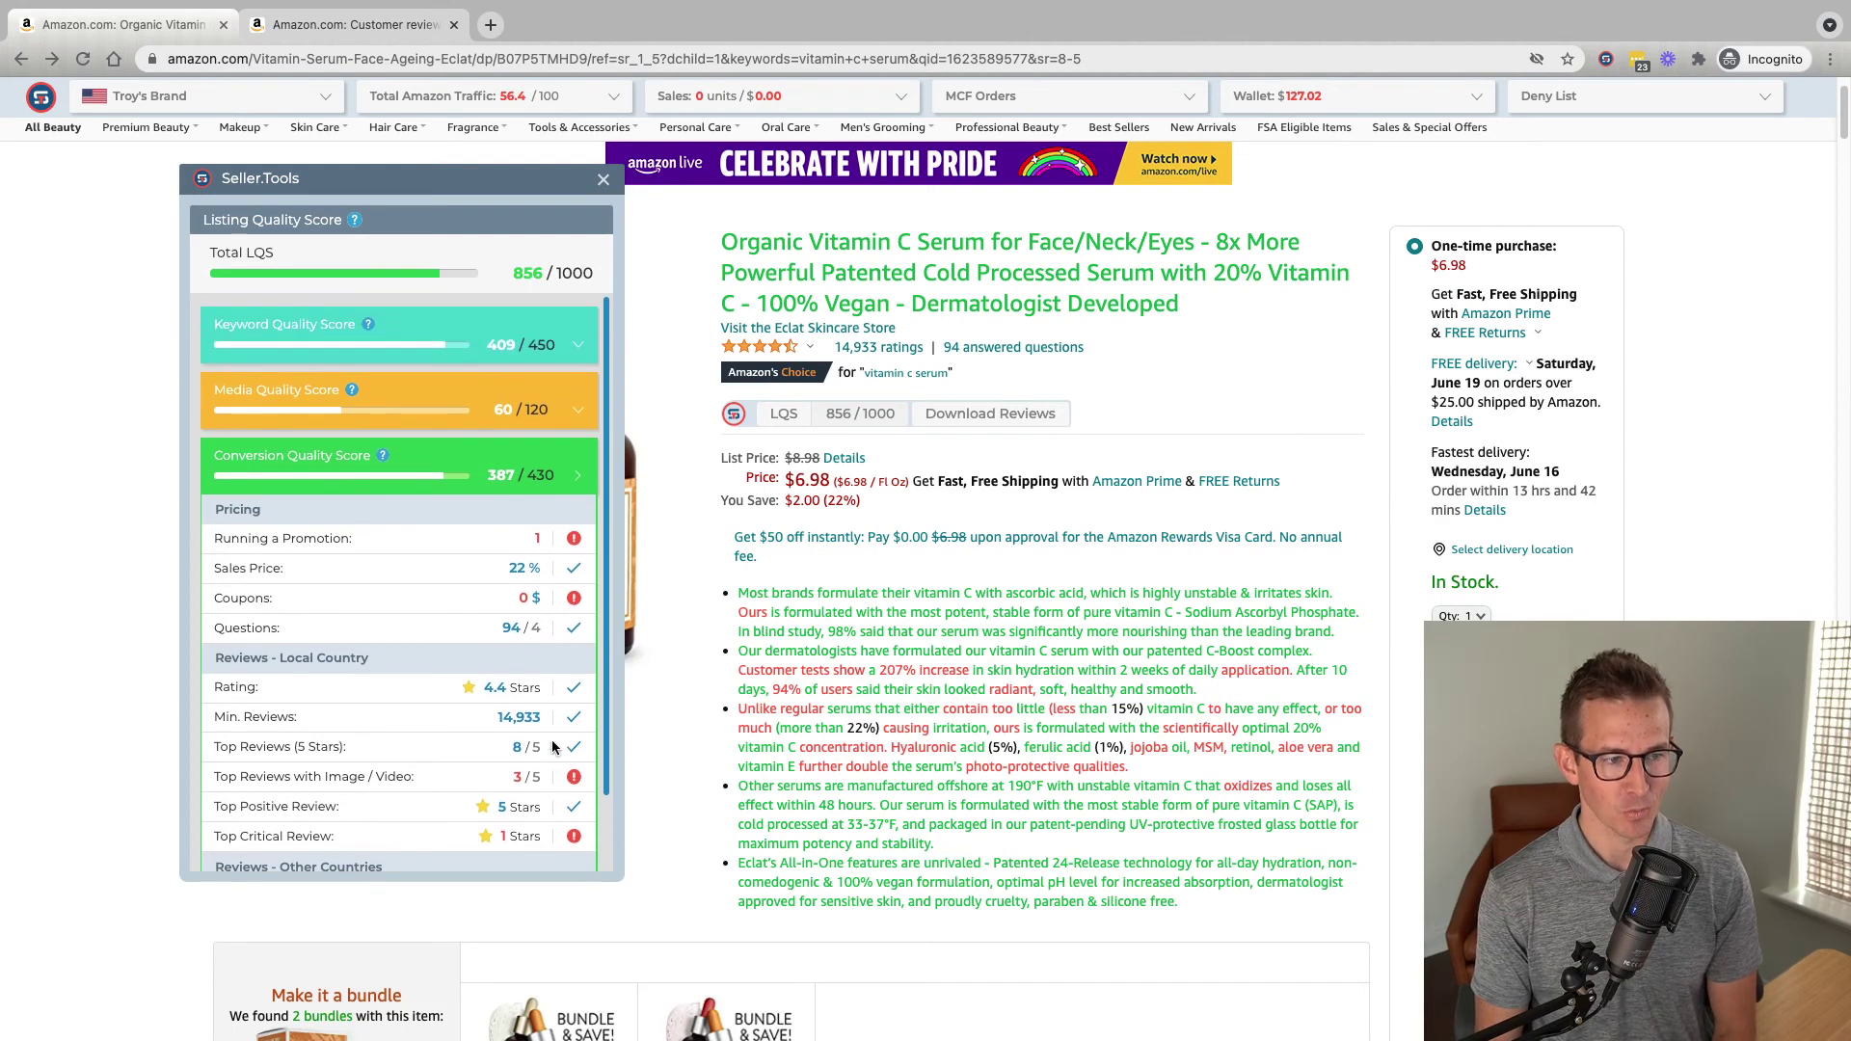
Collapse the Conversion Quality Score breakdown, hiding the Pricing and Reviews rows to leave only the summary scores
click(485, 470)
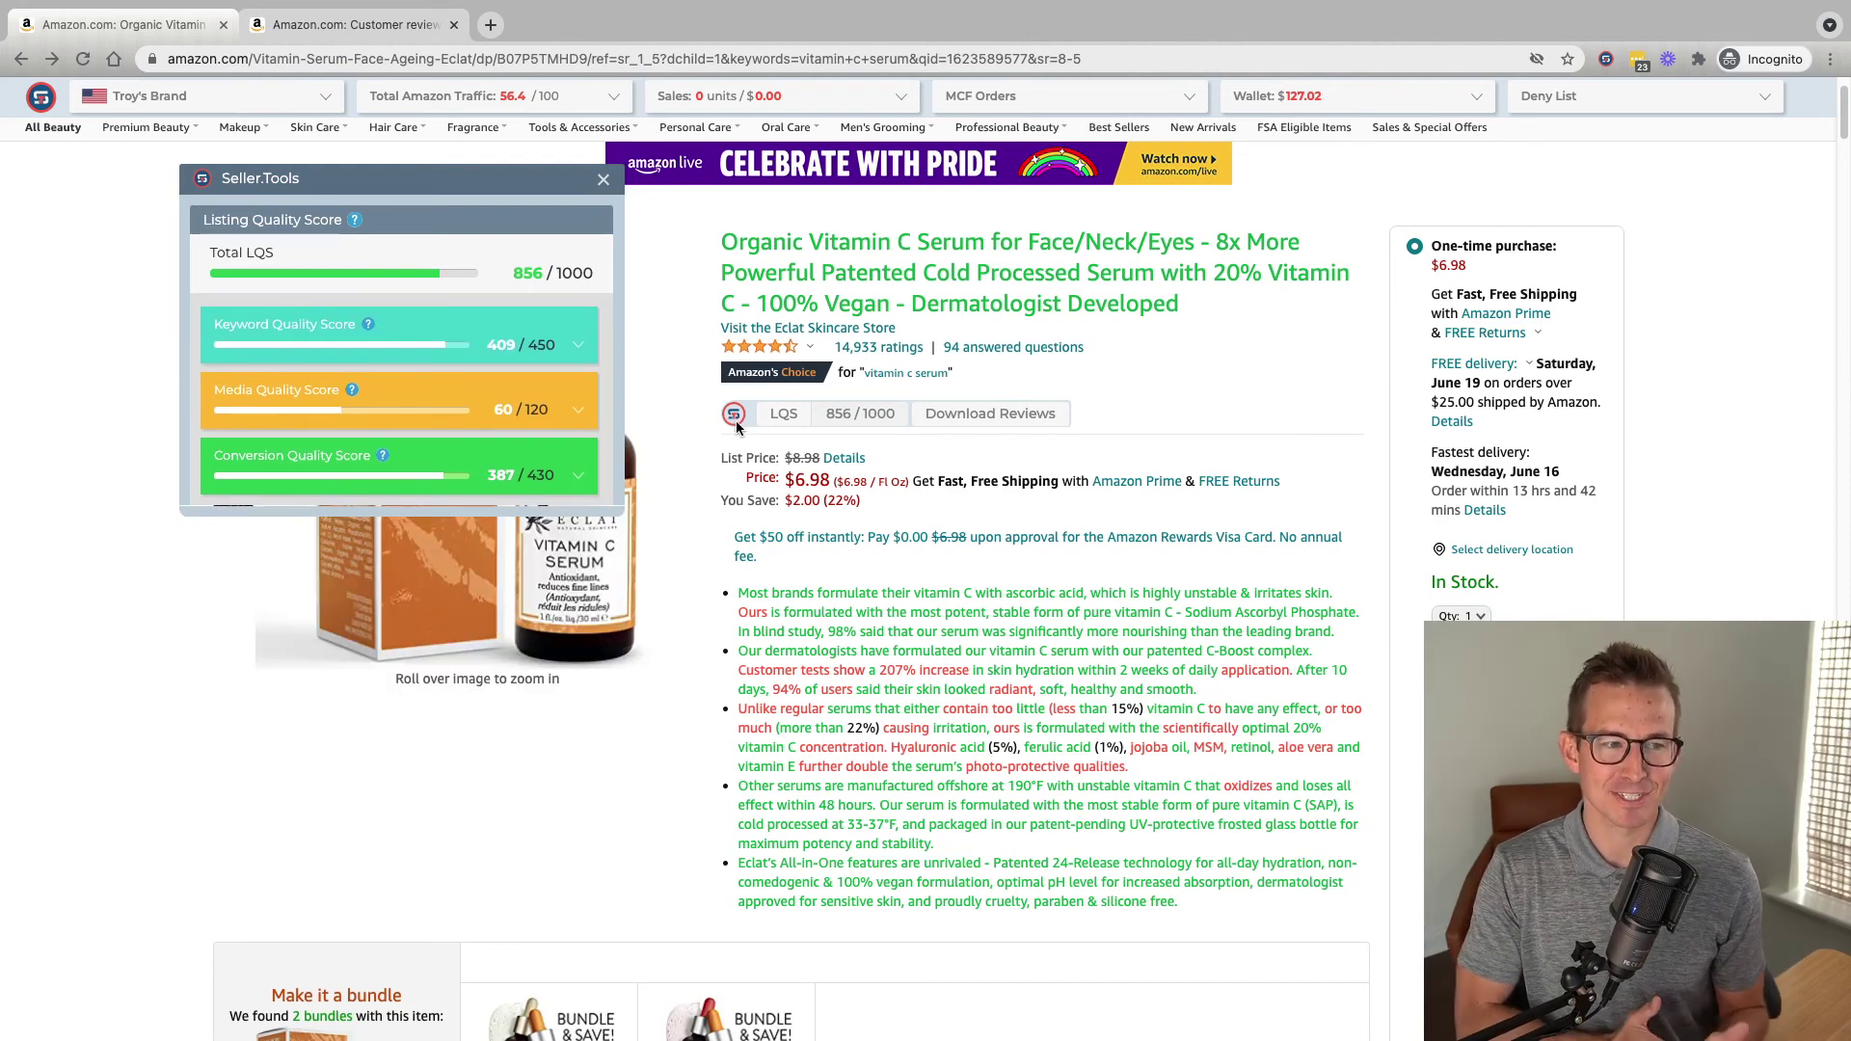